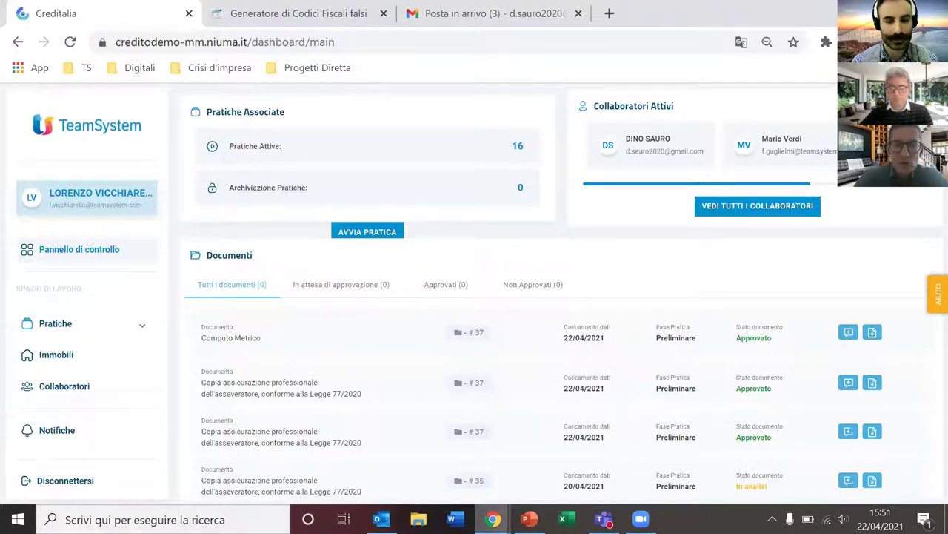
Step: Bring the TS Digital browser window back to the front from the Chrome taskbar
{"action": "mouse_move", "coordinate": [493, 519]}
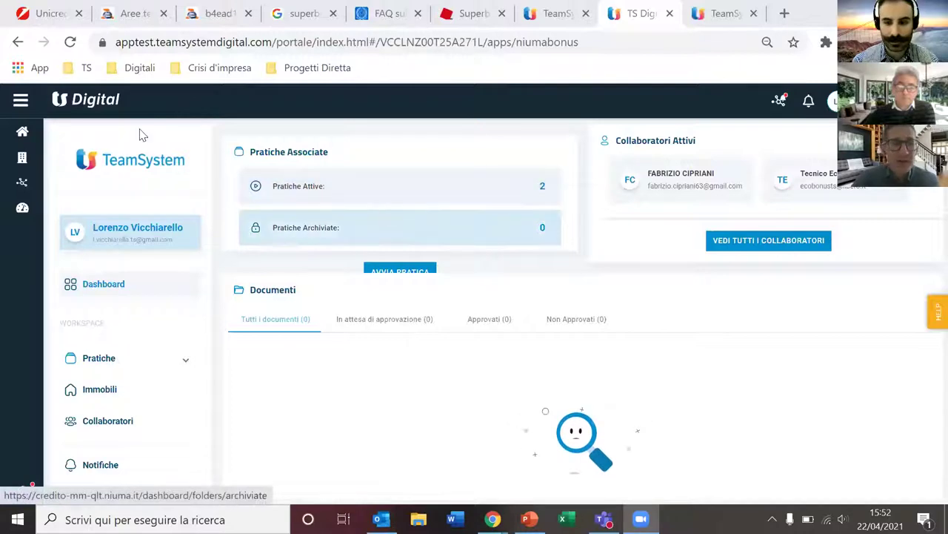
Step: From the TS Digital home, relaunch the TeamSystem Ecobonus card and return to the Creditalia window
{"action": "left_click", "coordinate": [33, 142]}
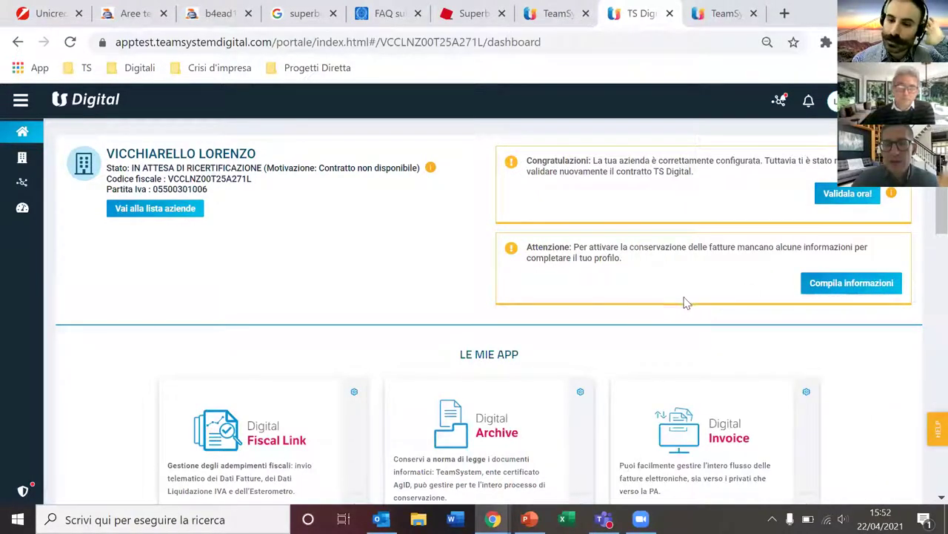
{"action": "scroll", "coordinate": [764, 301], "scroll_direction": "down", "scroll_amount": 2}
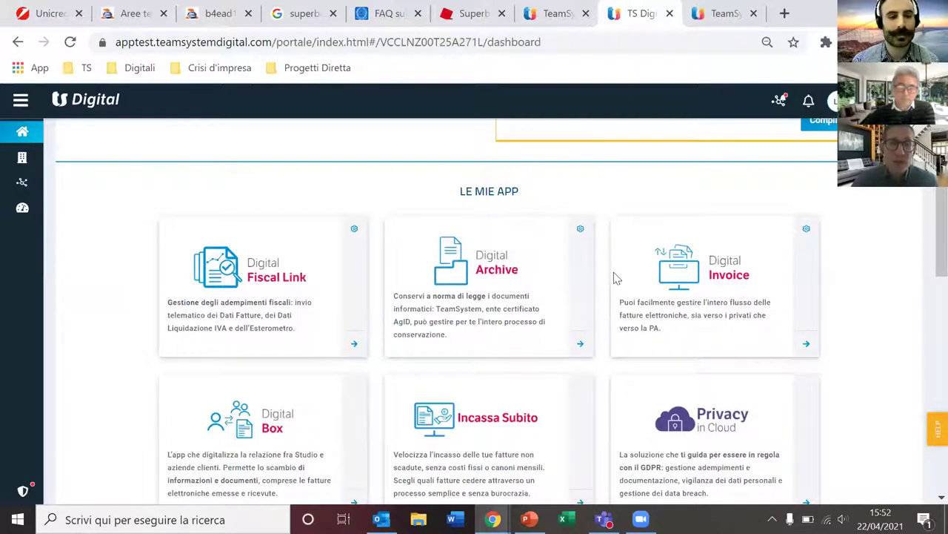
{"action": "scroll", "coordinate": [506, 252], "scroll_direction": "down", "scroll_amount": 1}
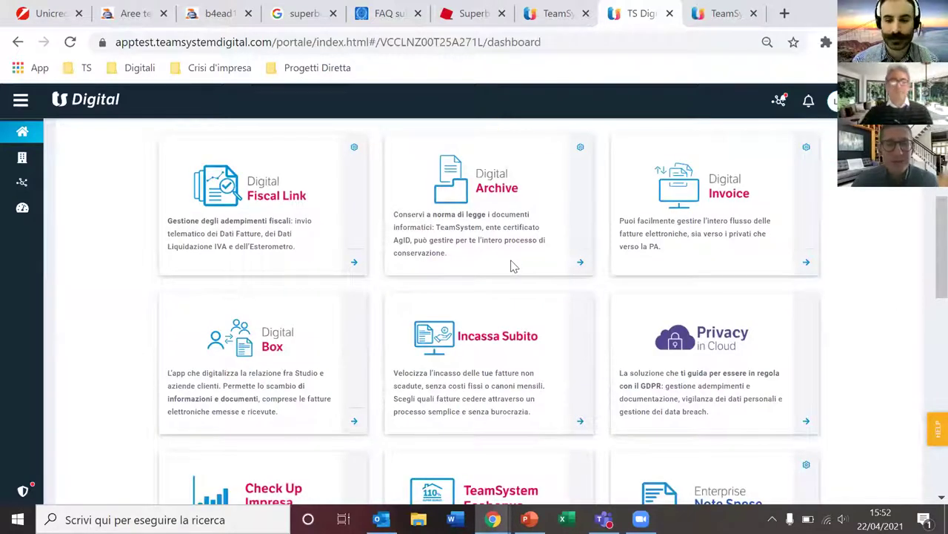
{"action": "scroll", "coordinate": [512, 265], "scroll_direction": "down", "scroll_amount": 1}
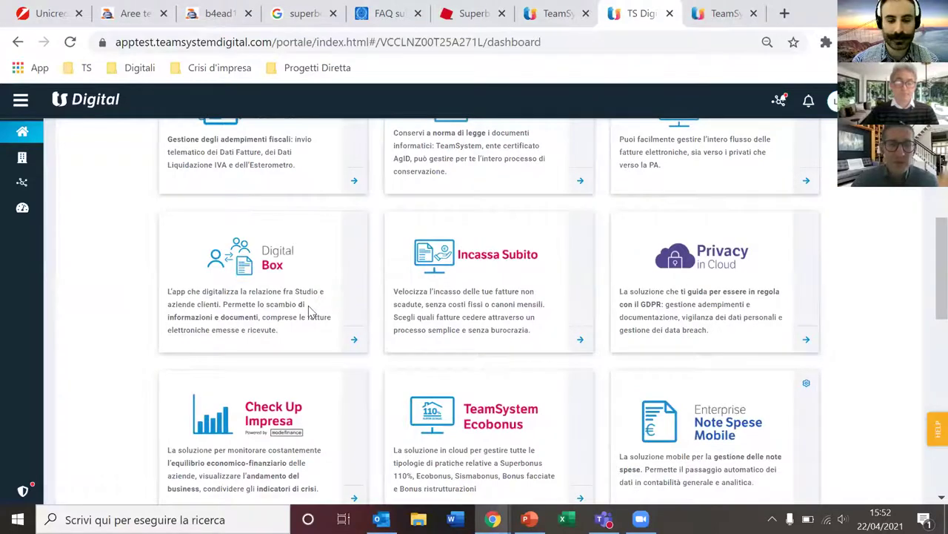
{"action": "scroll", "coordinate": [417, 309], "scroll_direction": "down", "scroll_amount": 1}
{"action": "scroll", "coordinate": [552, 295], "scroll_direction": "down", "scroll_amount": 1}
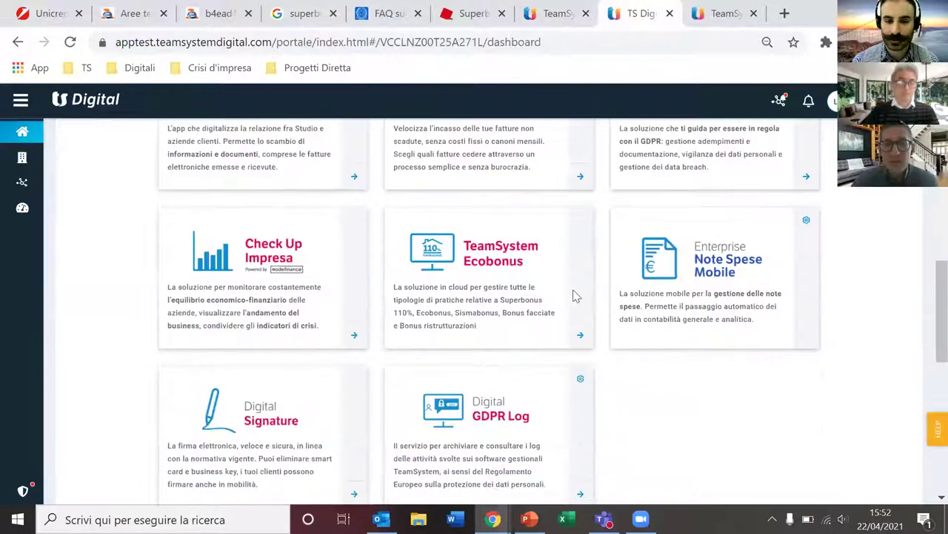
{"action": "scroll", "coordinate": [575, 292], "scroll_direction": "up", "scroll_amount": 2}
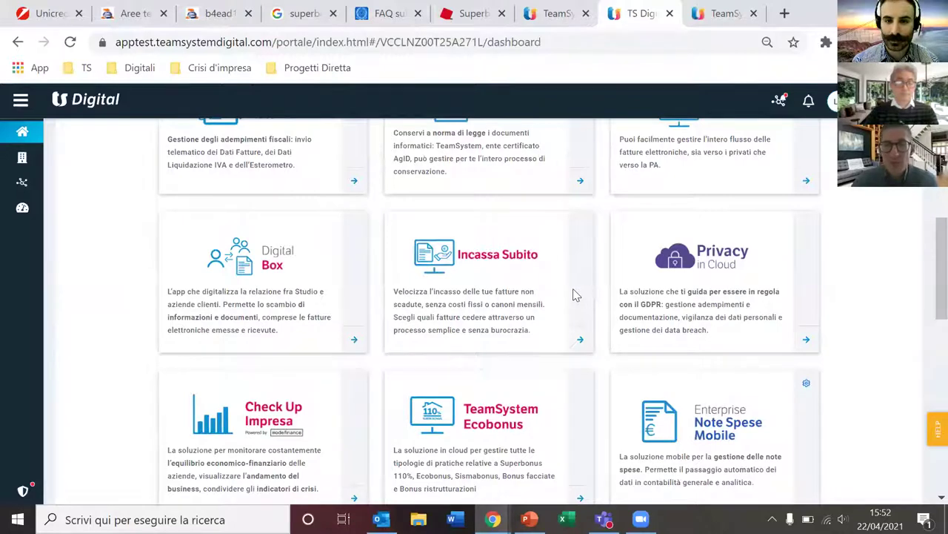
{"action": "scroll", "coordinate": [573, 294], "scroll_direction": "down", "scroll_amount": 1}
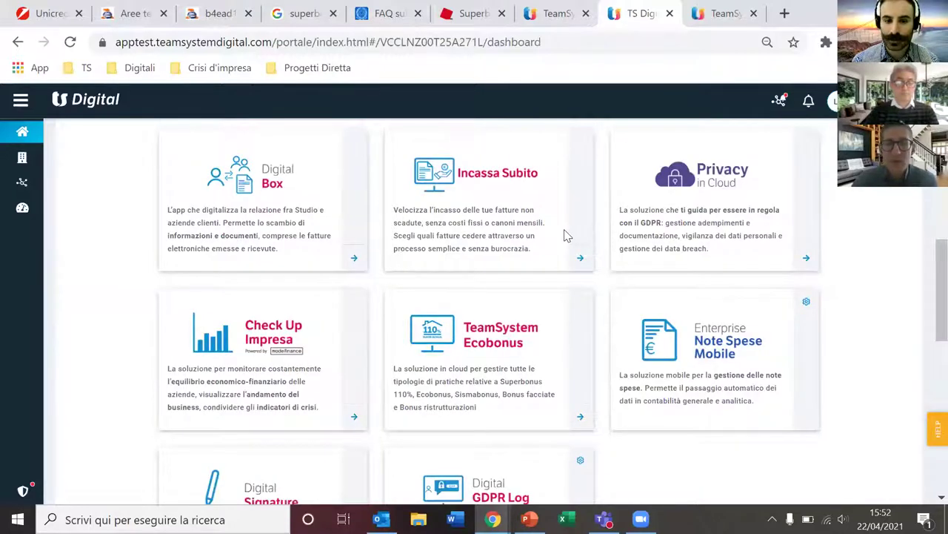
{"action": "scroll", "coordinate": [578, 233], "scroll_direction": "down", "scroll_amount": 1}
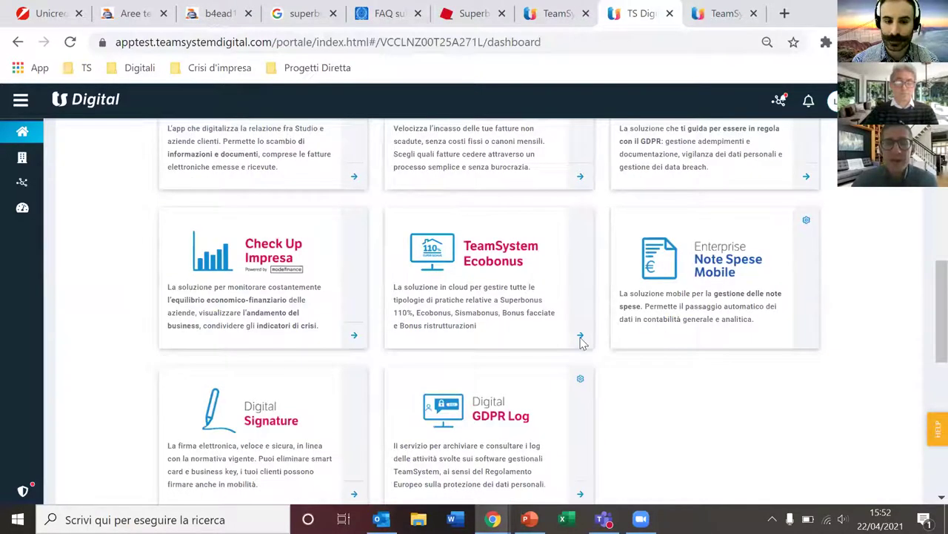
{"action": "left_click", "coordinate": [581, 337]}
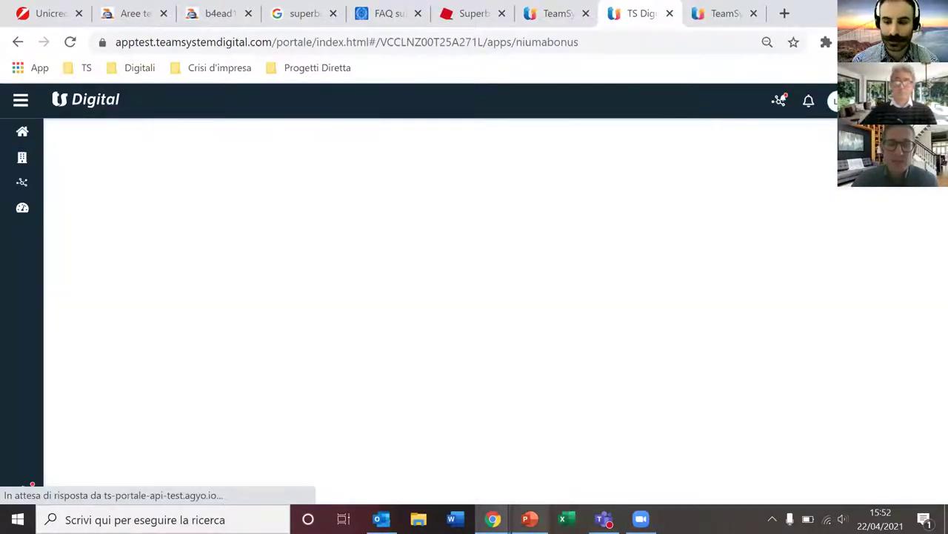
{"action": "mouse_move", "coordinate": [493, 519]}
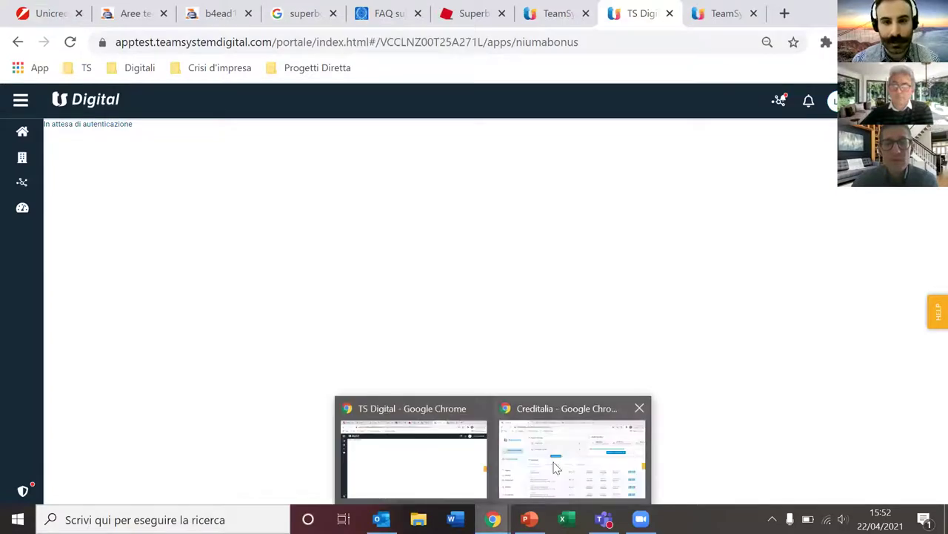
{"action": "left_click", "coordinate": [555, 466]}
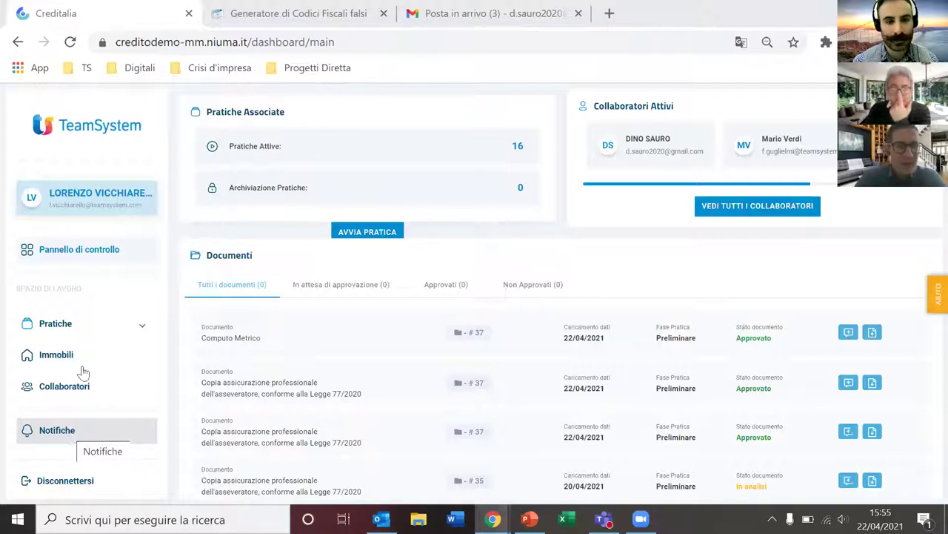
Step: Expand Pratiche in the sidebar and open the Pratiche Attive list
{"action": "left_click", "coordinate": [65, 324]}
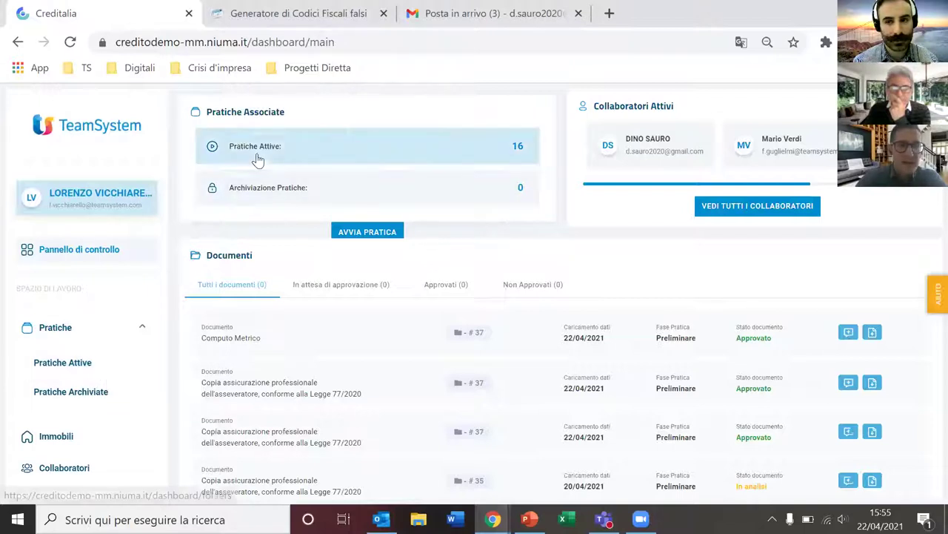
{"action": "left_click", "coordinate": [115, 374]}
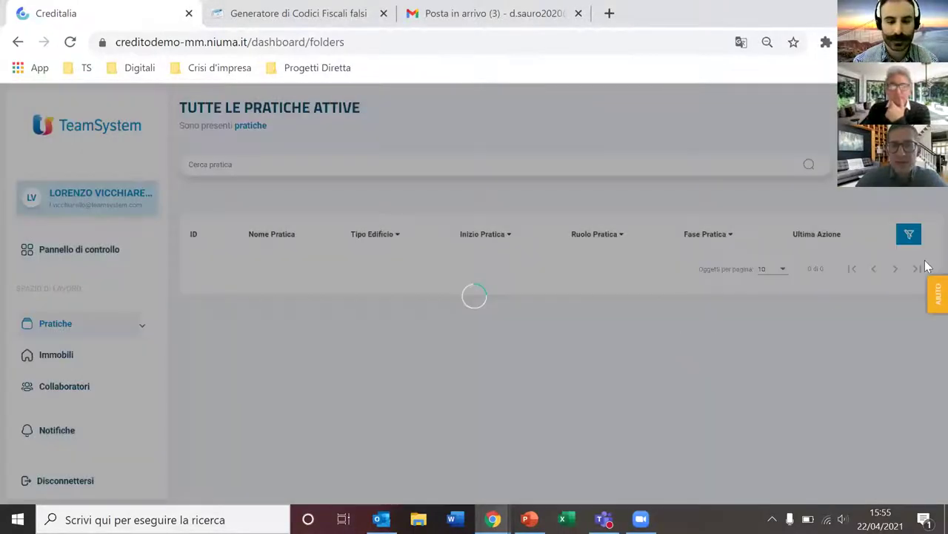
{"action": "scroll", "coordinate": [926, 348], "scroll_direction": "down", "scroll_amount": 4}
{"action": "scroll", "coordinate": [926, 260], "scroll_direction": "up", "scroll_amount": 5}
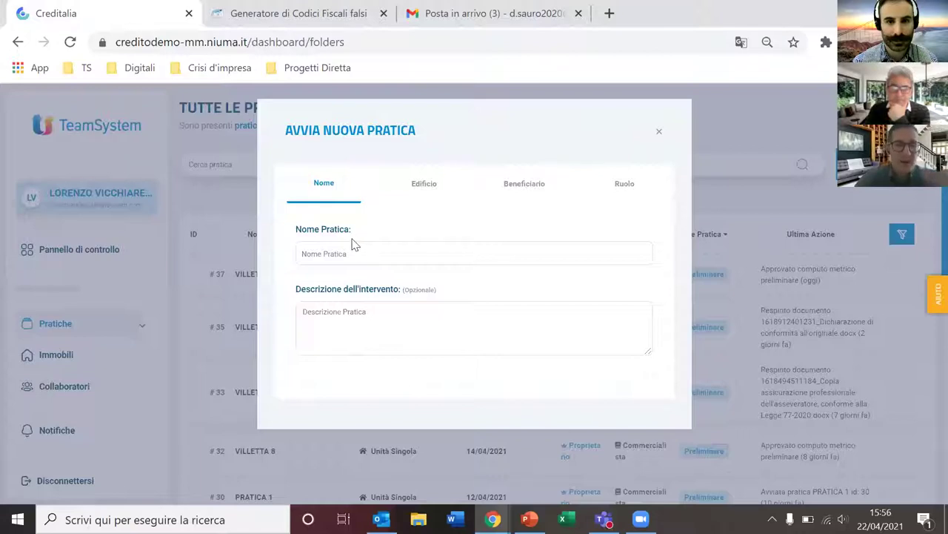
Step: Enter 'VILLETTA 12' as Nome Pratica and 'ECOBONUS E SISMABONUS' as description, then continue
{"action": "left_click", "coordinate": [348, 252]}
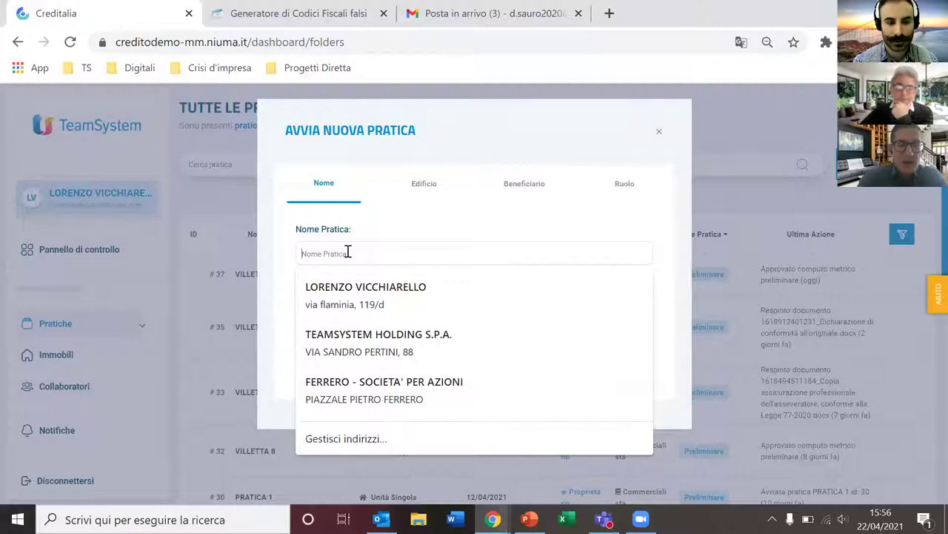
{"action": "type", "text": "VILLETTA"}
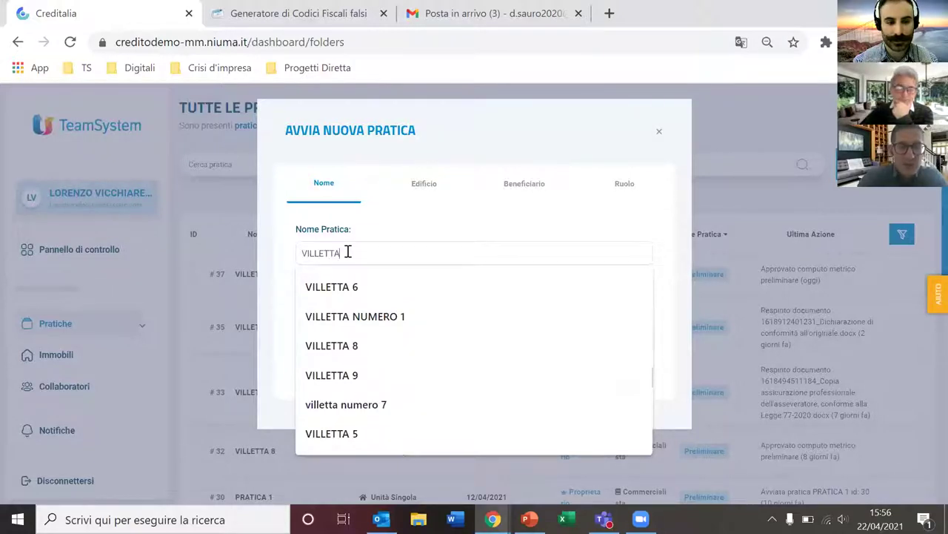
{"action": "type", "text": " 12"}
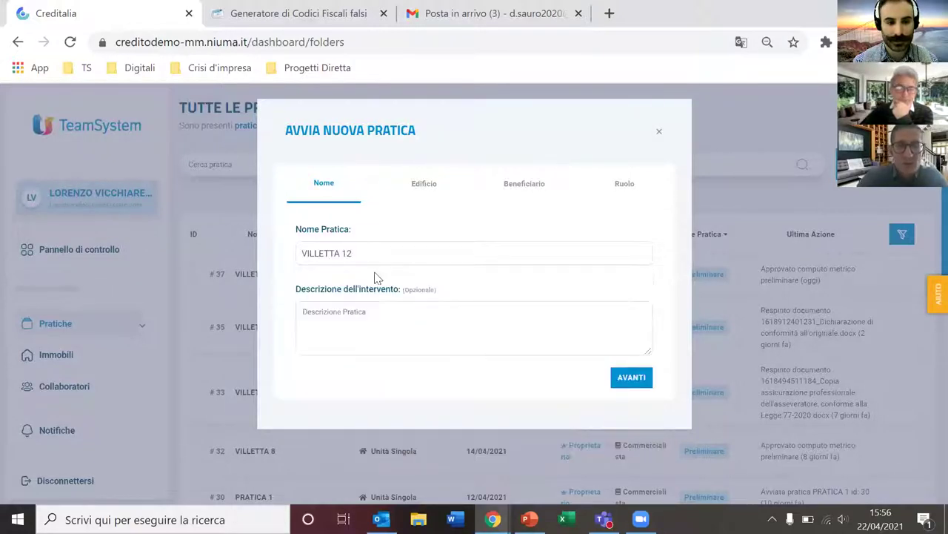
{"action": "left_click", "coordinate": [353, 322]}
{"action": "type", "text": "EOOBONUS E SISM"}
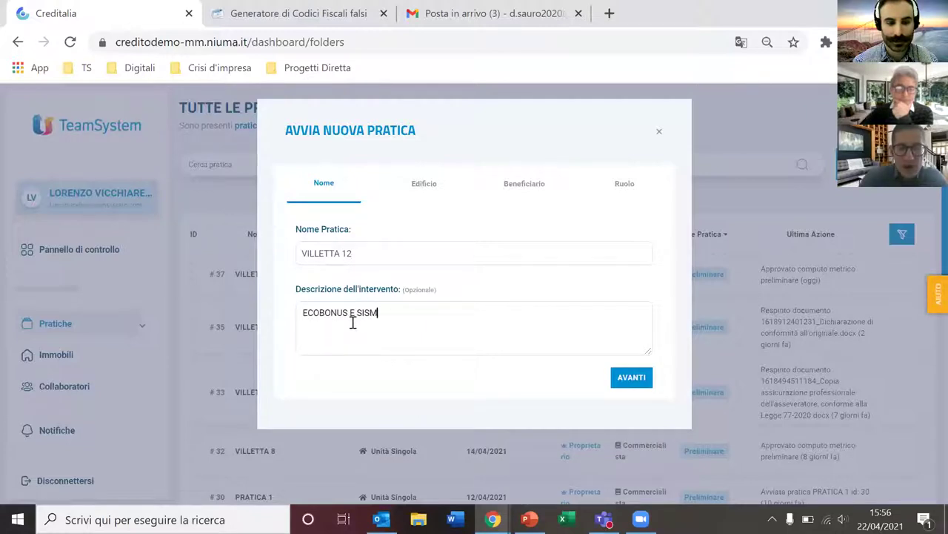
{"action": "type", "text": "ONUS"}
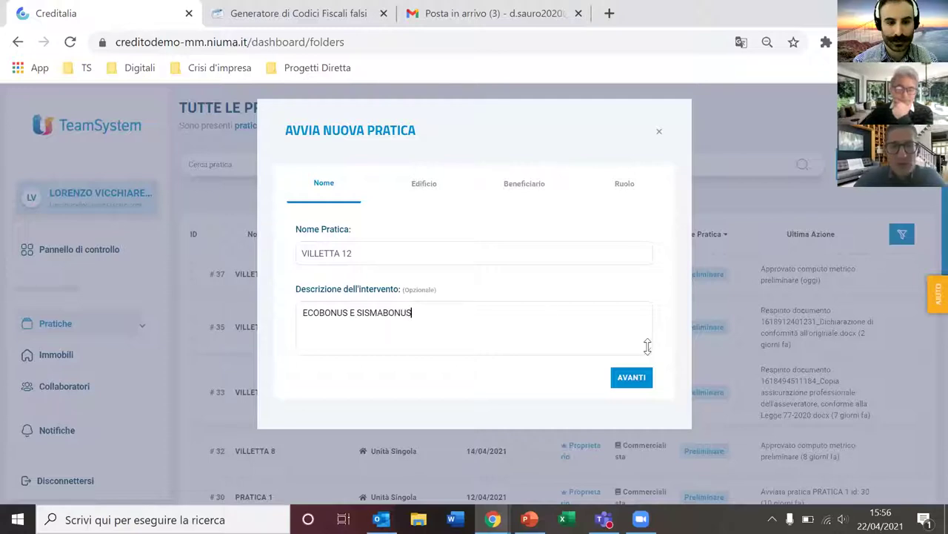
{"action": "left_click", "coordinate": [632, 378]}
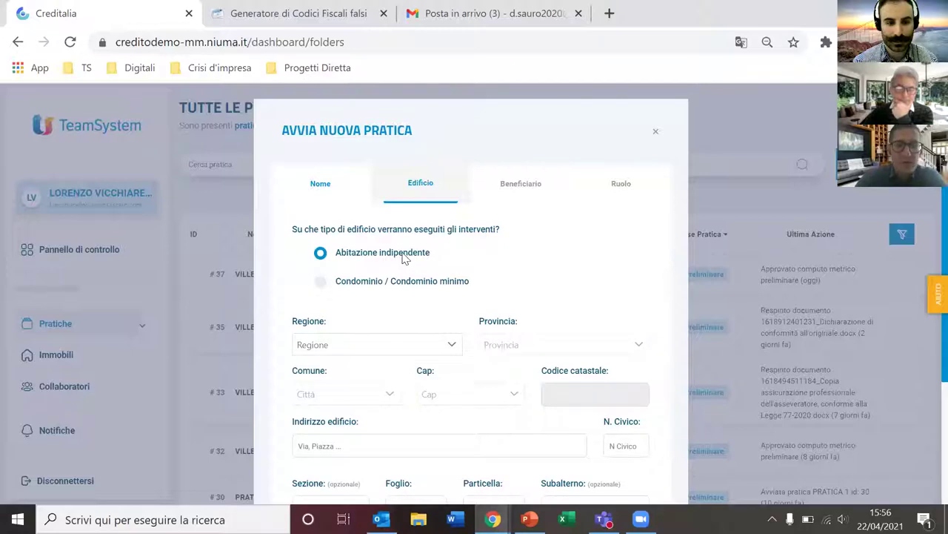
Step: Set the building type to Abitazione indipendente
{"action": "left_click", "coordinate": [320, 282]}
{"action": "scroll", "coordinate": [392, 310], "scroll_direction": "down", "scroll_amount": 1}
{"action": "scroll", "coordinate": [395, 310], "scroll_direction": "down", "scroll_amount": 1}
{"action": "scroll", "coordinate": [378, 318], "scroll_direction": "up", "scroll_amount": 2}
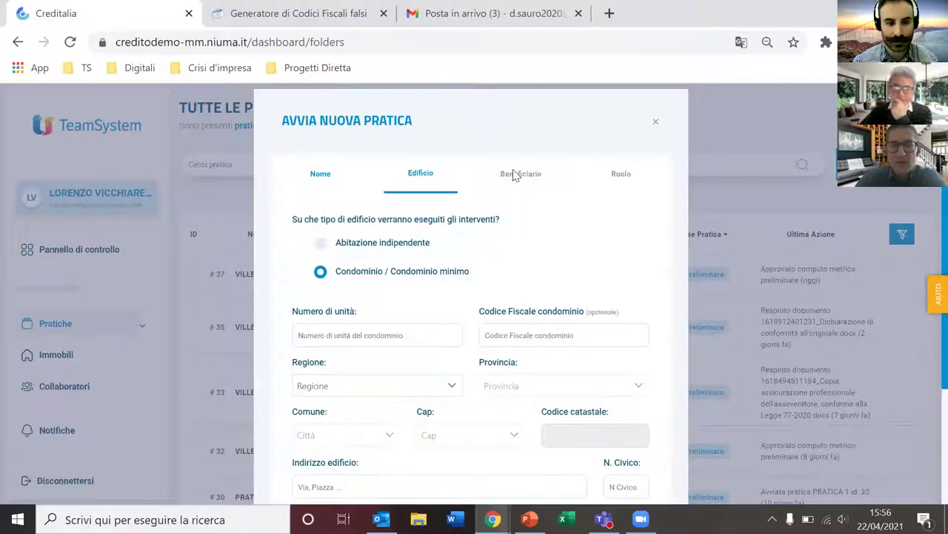
{"action": "left_click", "coordinate": [321, 245]}
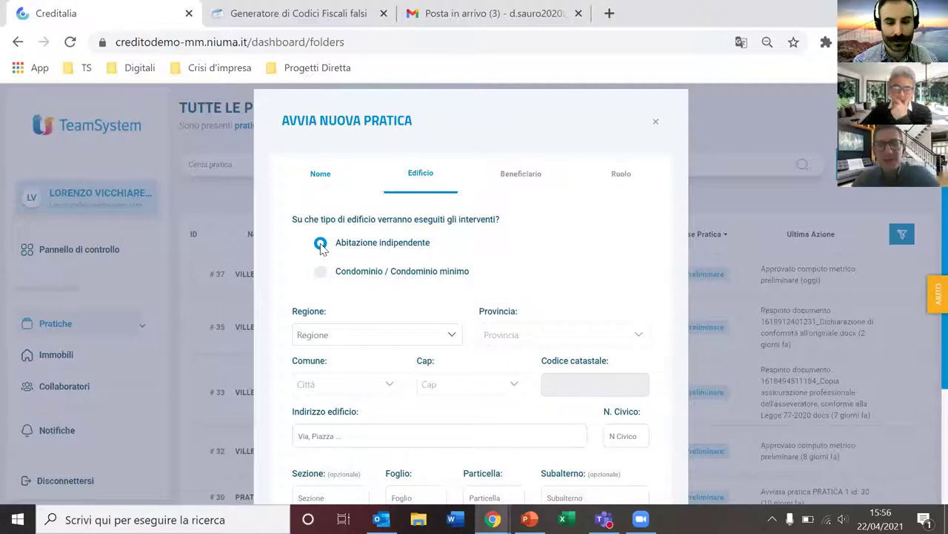
{"action": "left_click", "coordinate": [320, 244]}
Step: Locate the building in Abruzzo, province Chieti, comune Lanciano, postcode 66034
{"action": "scroll", "coordinate": [363, 289], "scroll_direction": "down", "scroll_amount": 2}
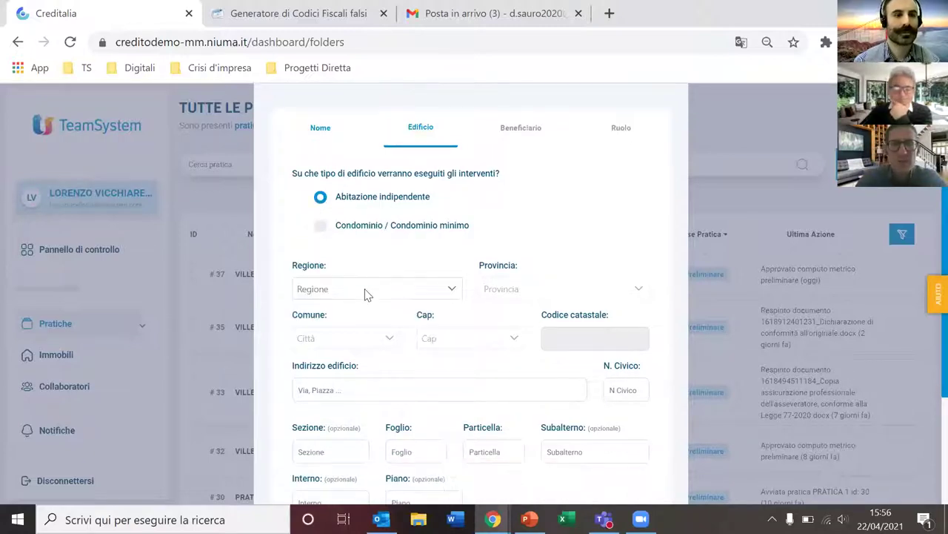
{"action": "left_click", "coordinate": [352, 259]}
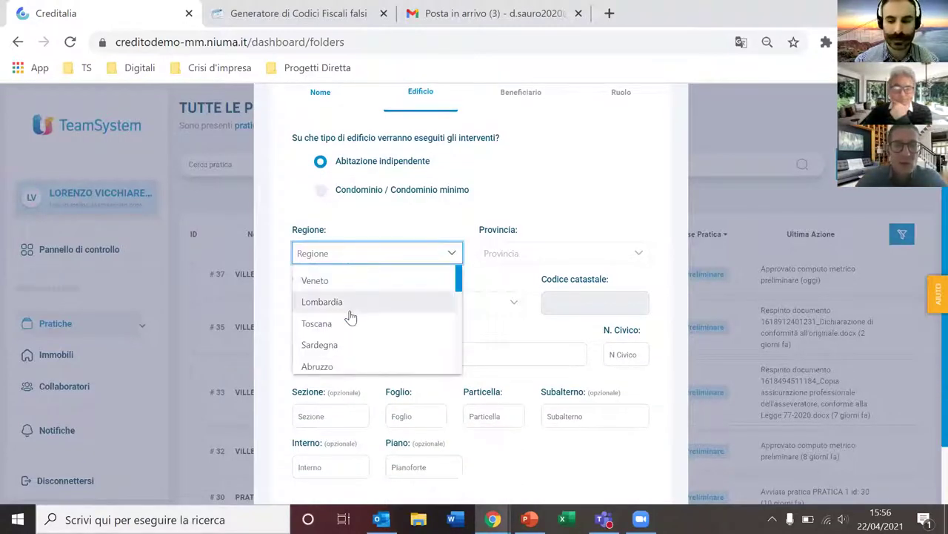
{"action": "scroll", "coordinate": [352, 304], "scroll_direction": "down", "scroll_amount": 1}
{"action": "left_click", "coordinate": [351, 287]}
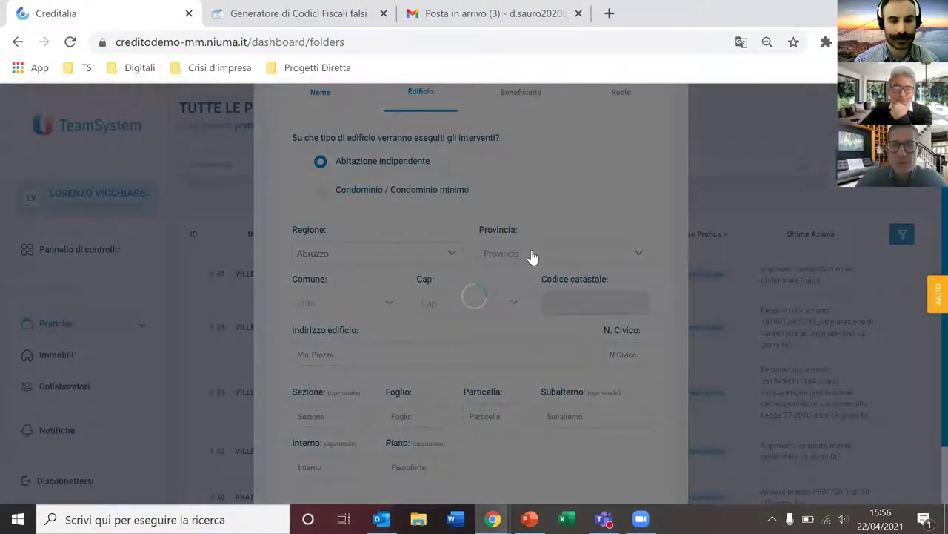
{"action": "left_click", "coordinate": [532, 255]}
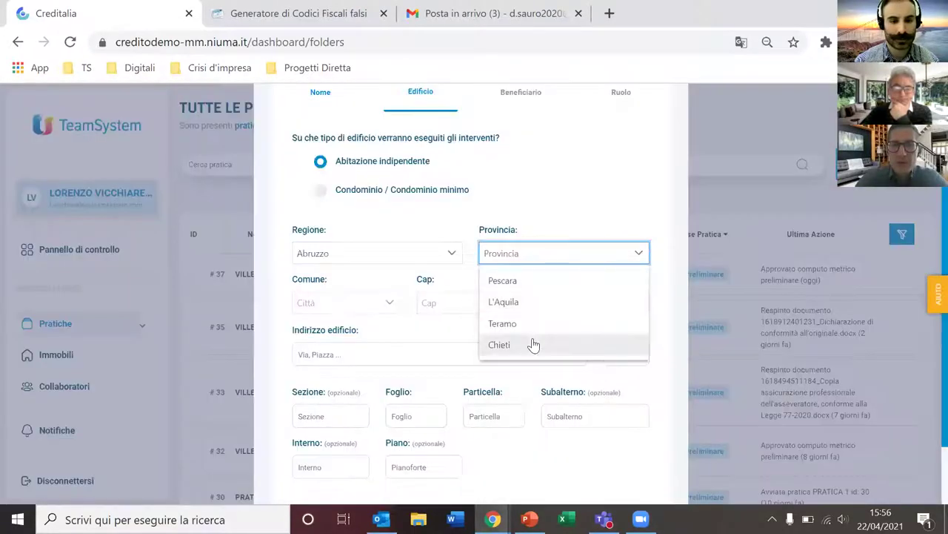
{"action": "left_click", "coordinate": [333, 305]}
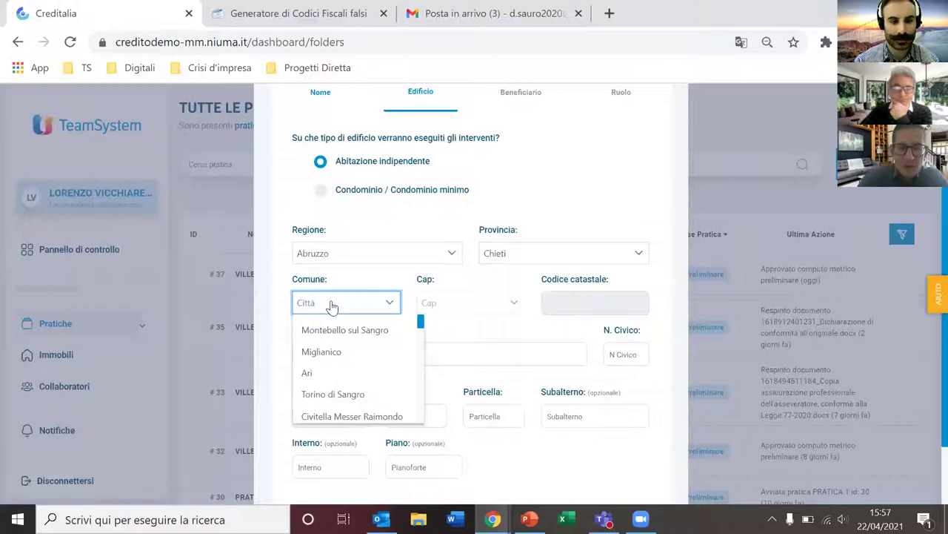
{"action": "type", "text": "Lanciano"}
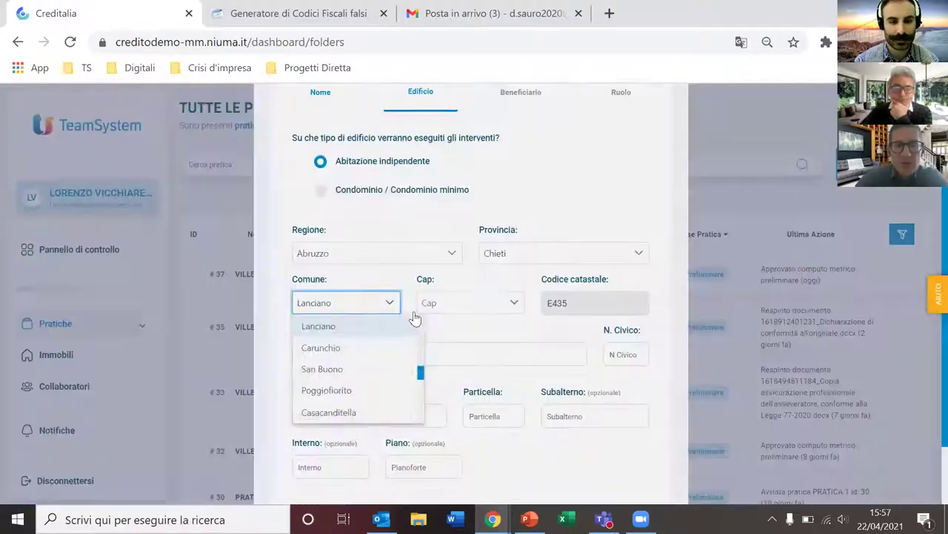
{"action": "key", "text": "Return"}
{"action": "left_click", "coordinate": [455, 317]}
{"action": "left_click", "coordinate": [460, 331]}
Step: Enter the building's street name and house number
{"action": "left_click", "coordinate": [384, 352]}
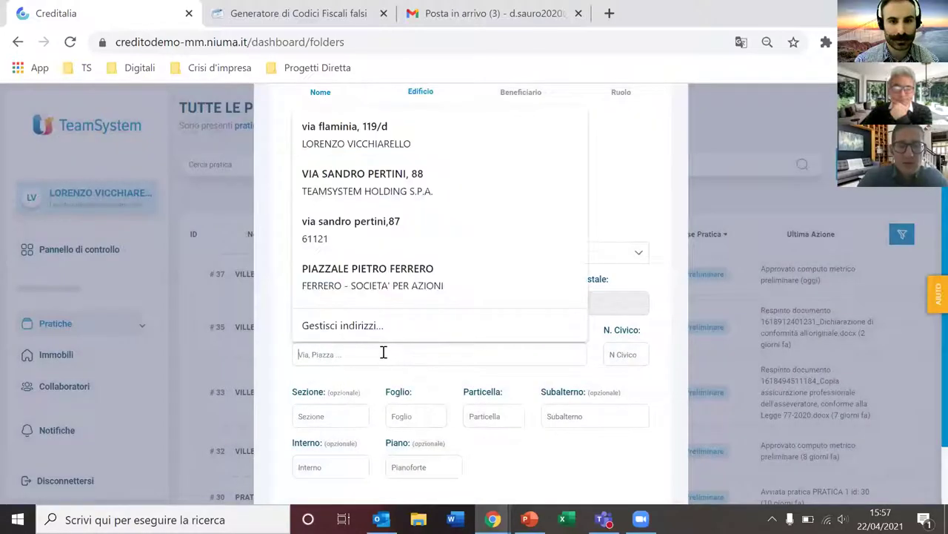
{"action": "type", "text": "VIA DEL"}
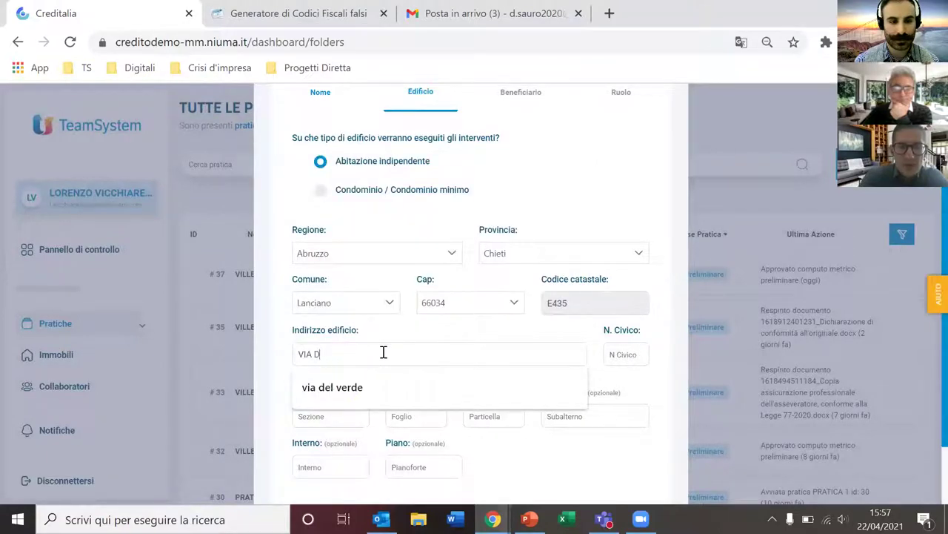
{"action": "key", "text": "BackSpace"}
{"action": "type", "text": "ROSSI"}
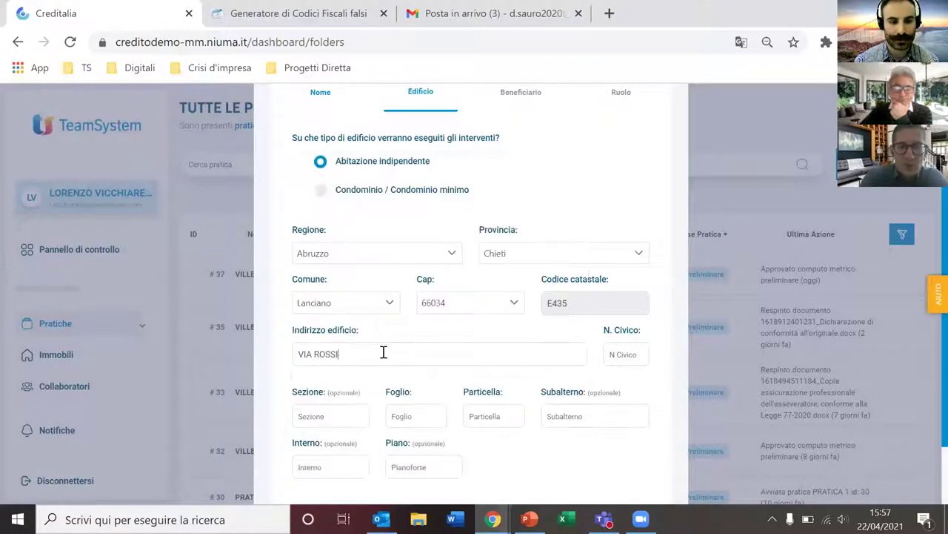
{"action": "key", "text": "Tab"}
{"action": "type", "text": "1"}
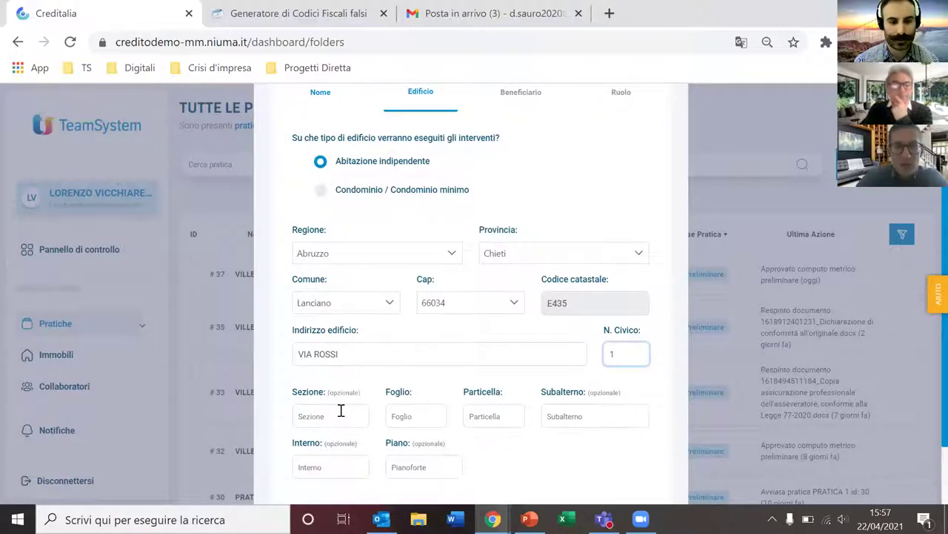
Step: Fill cadastral Sezione 1, Foglio 2, Particella 3, Subalterno 4 and advance to Beneficiario
{"action": "left_click", "coordinate": [341, 411]}
{"action": "type", "text": "1"}
{"action": "key", "text": "Tab"}
{"action": "type", "text": "2"}
{"action": "key", "text": "Tab"}
{"action": "type", "text": "3"}
{"action": "key", "text": "Tab"}
{"action": "type", "text": "4"}
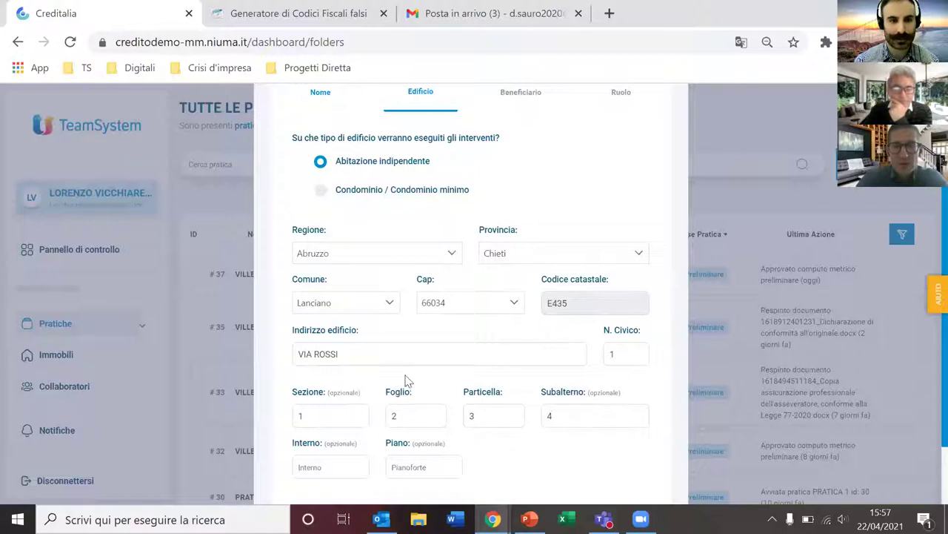
{"action": "scroll", "coordinate": [409, 375], "scroll_direction": "down", "scroll_amount": 1}
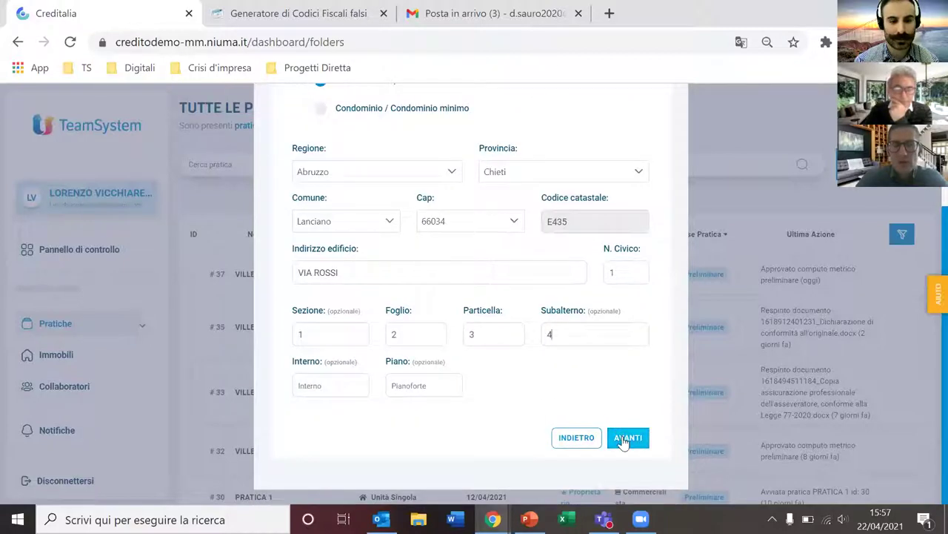
{"action": "left_click", "coordinate": [626, 439]}
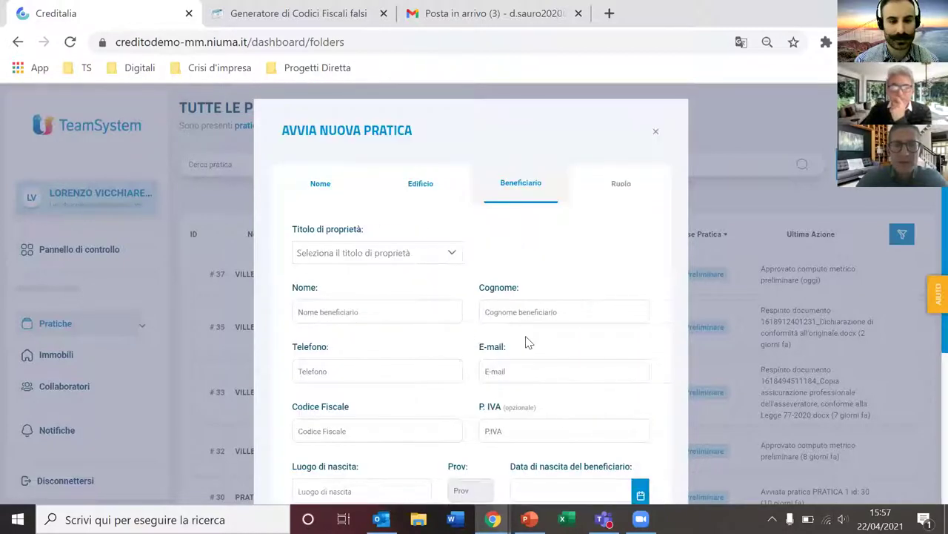
Step: Choose Proprietario as the beneficiary's Titolo di proprietà
{"action": "left_click", "coordinate": [396, 258]}
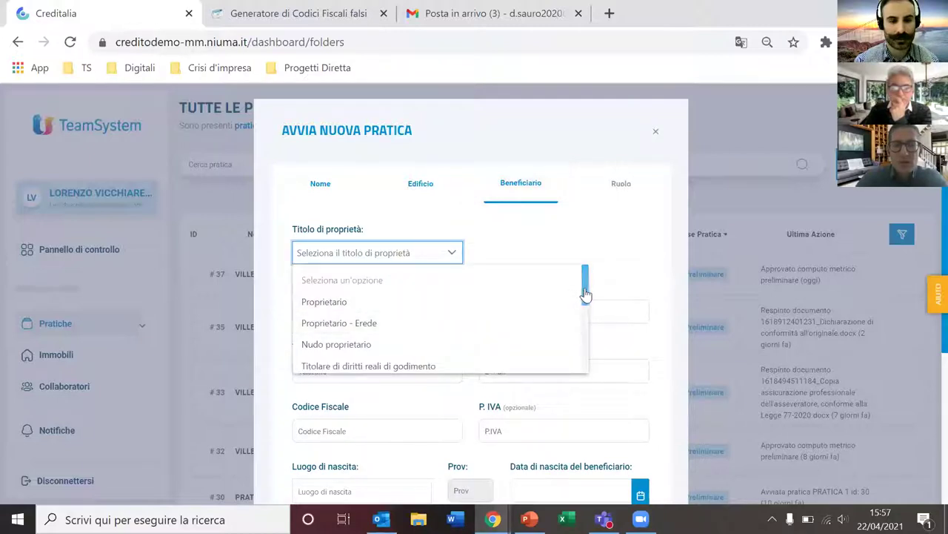
{"action": "left_click_drag", "start_coordinate": [587, 294], "coordinate": [493, 292]}
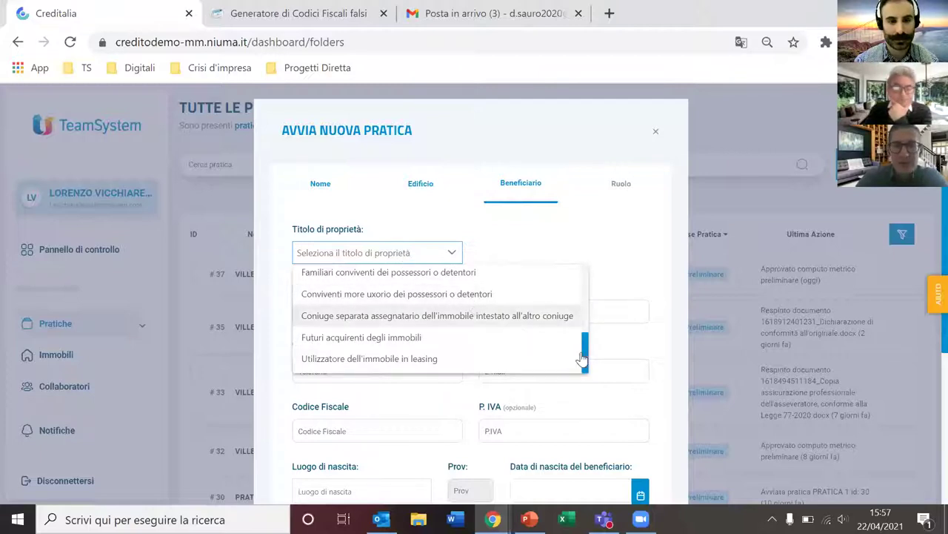
{"action": "left_click_drag", "start_coordinate": [586, 360], "coordinate": [597, 284]}
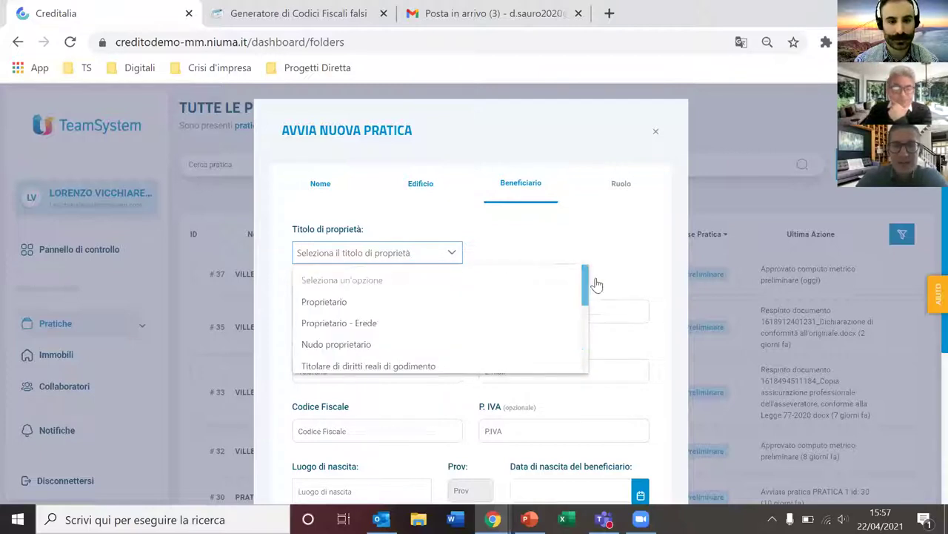
{"action": "left_click", "coordinate": [371, 306]}
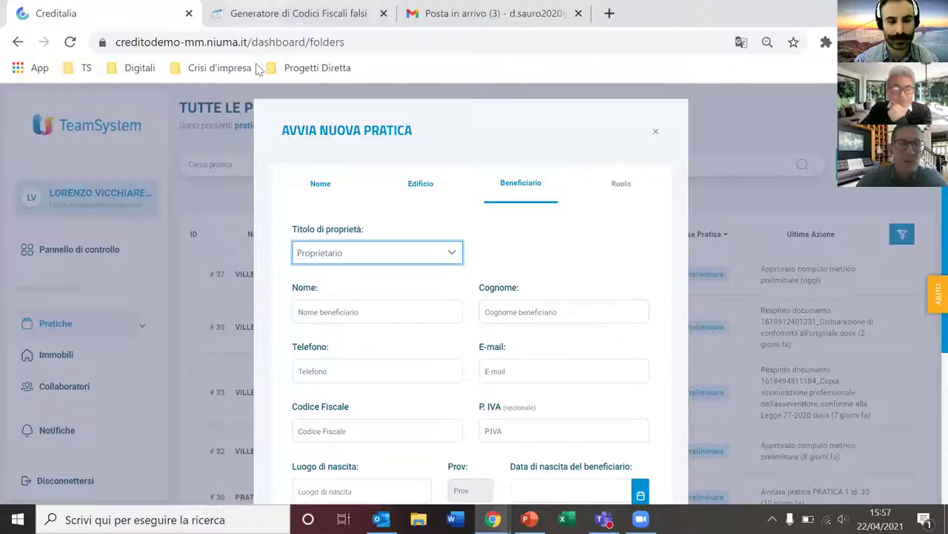
{"action": "left_click", "coordinate": [328, 311]}
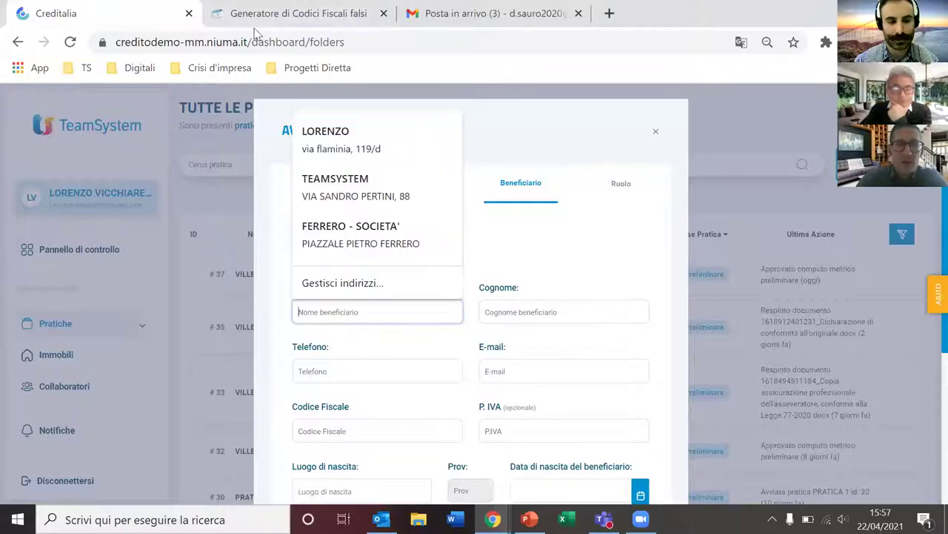
Step: Open the details of the first fake person in the Codici Fiscali generator tab
{"action": "left_click", "coordinate": [260, 17]}
{"action": "scroll", "coordinate": [260, 341], "scroll_direction": "down", "scroll_amount": 1}
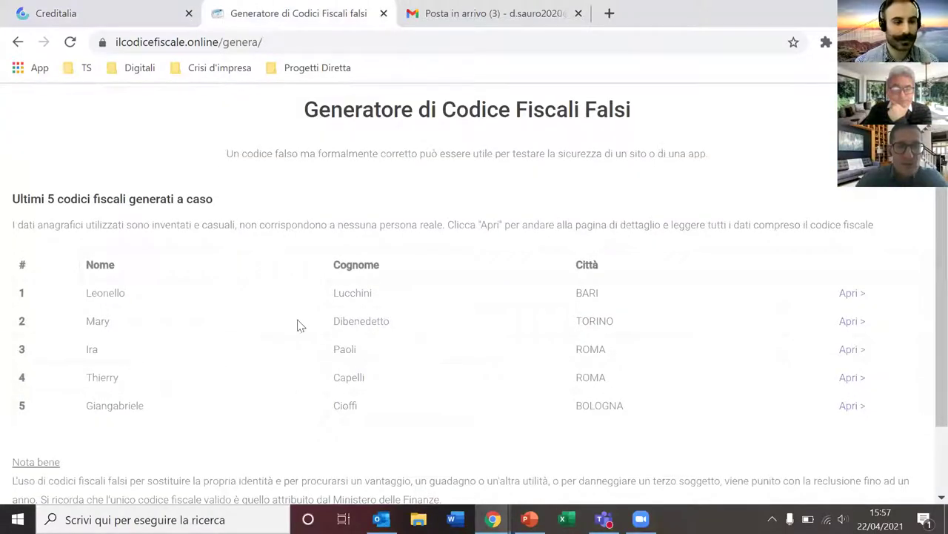
{"action": "scroll", "coordinate": [534, 385], "scroll_direction": "down", "scroll_amount": 1}
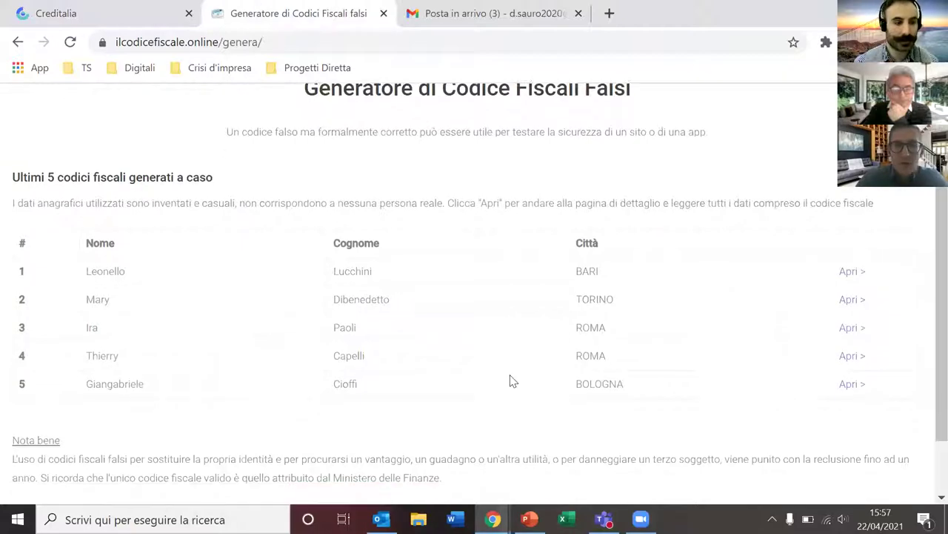
{"action": "scroll", "coordinate": [330, 286], "scroll_direction": "up", "scroll_amount": 1}
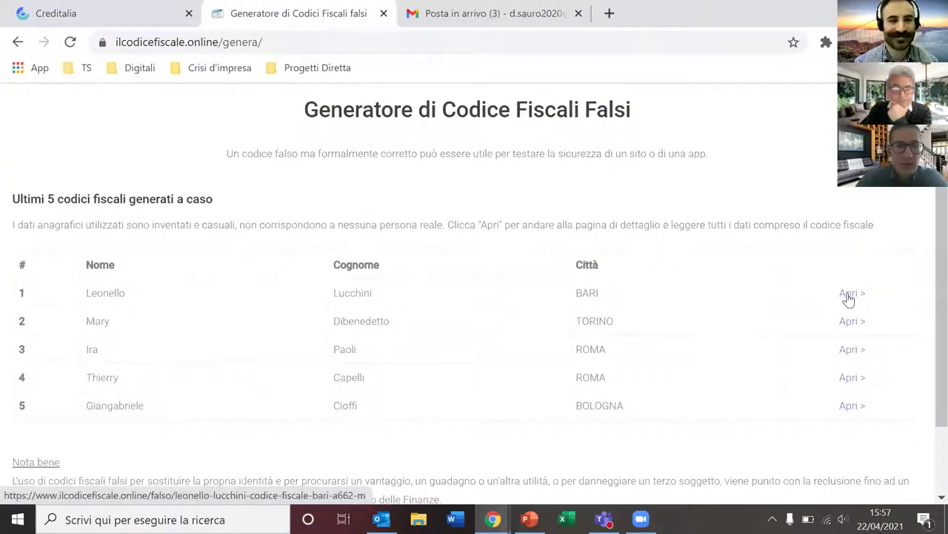
{"action": "left_click", "coordinate": [843, 296]}
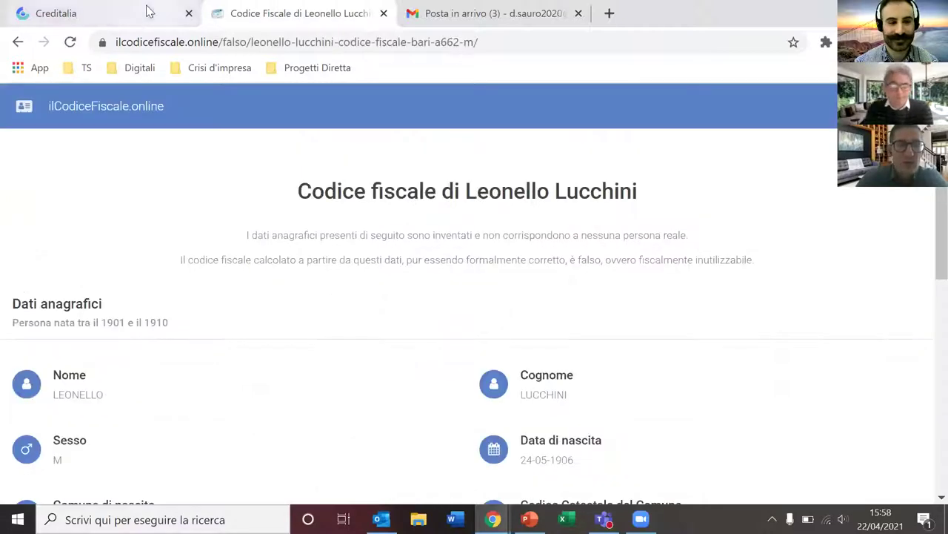
Step: Enter the beneficiary's first name, surname, phone number and e-mail, then return to the generator page
{"action": "key", "text": "ctrl+shift+Tab"}
{"action": "key", "text": "Tab"}
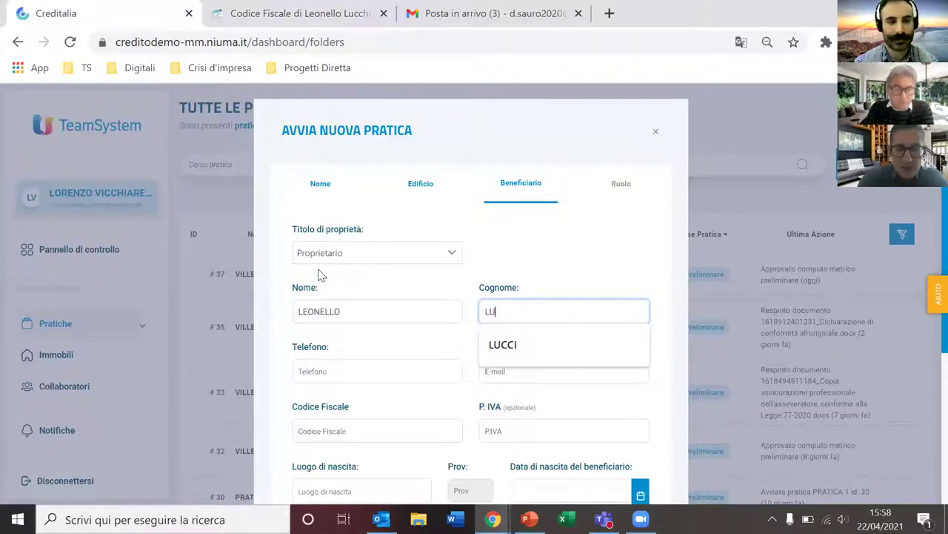
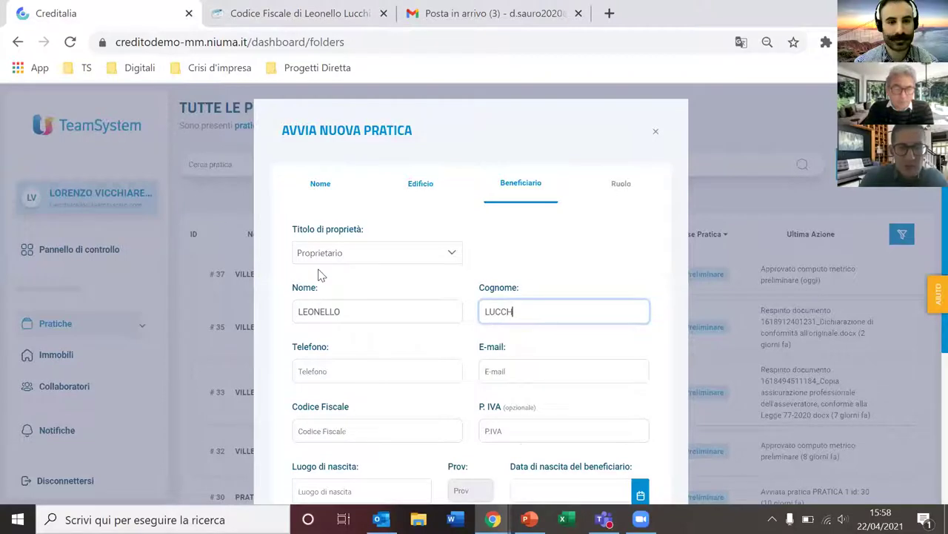
{"action": "left_click", "coordinate": [317, 366]}
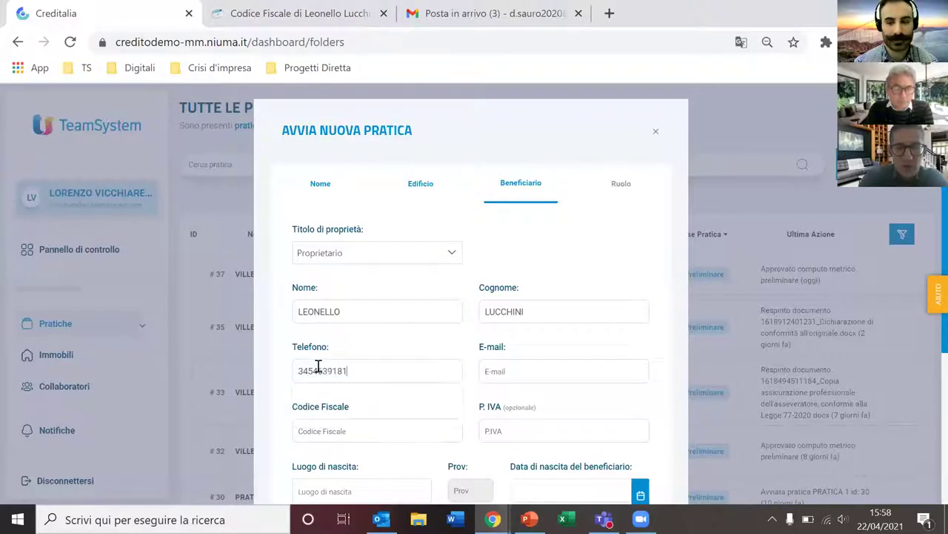
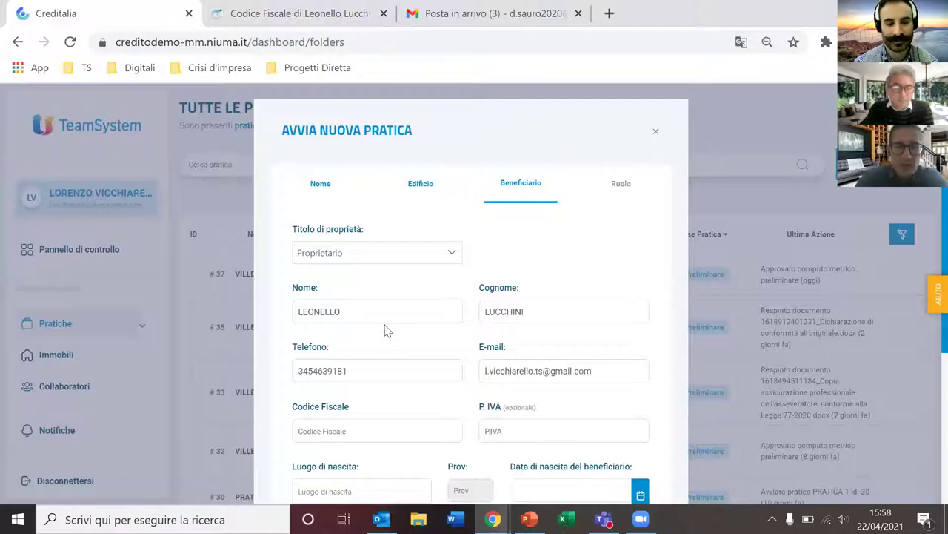
{"action": "scroll", "coordinate": [382, 317], "scroll_direction": "down", "scroll_amount": 1}
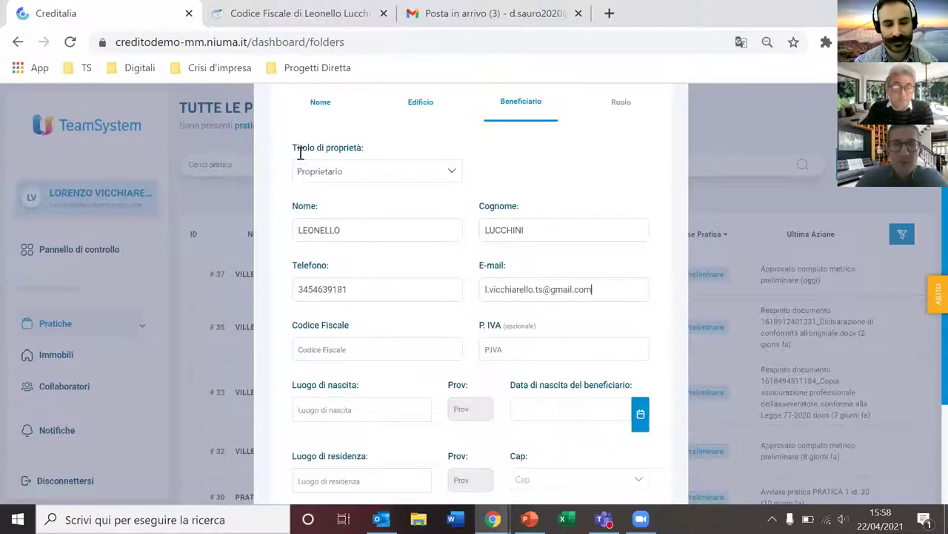
{"action": "key", "text": "ctrl+Tab"}
{"action": "scroll", "coordinate": [343, 281], "scroll_direction": "down", "scroll_amount": 5}
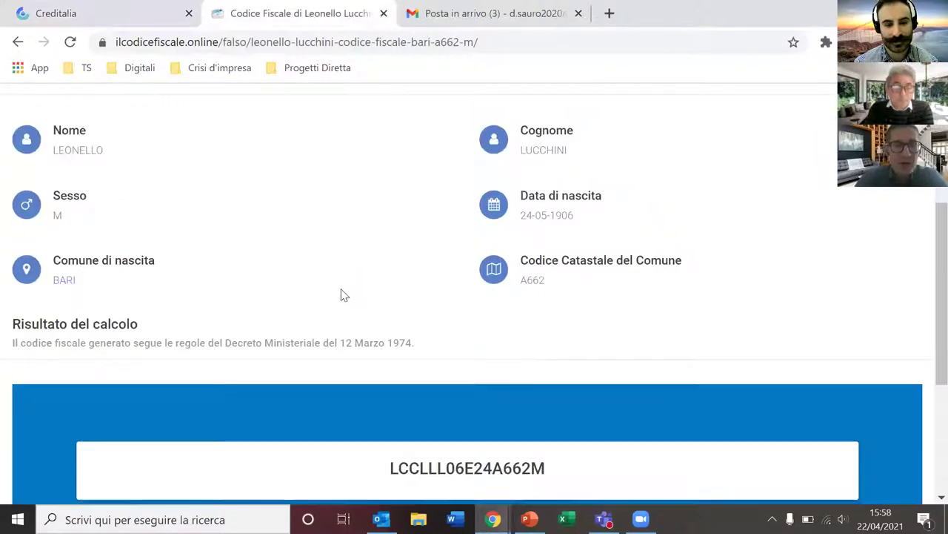
Step: Copy the generated tax code into Codice Fiscale and correct one wrong digit
{"action": "scroll", "coordinate": [351, 281], "scroll_direction": "up", "scroll_amount": 2}
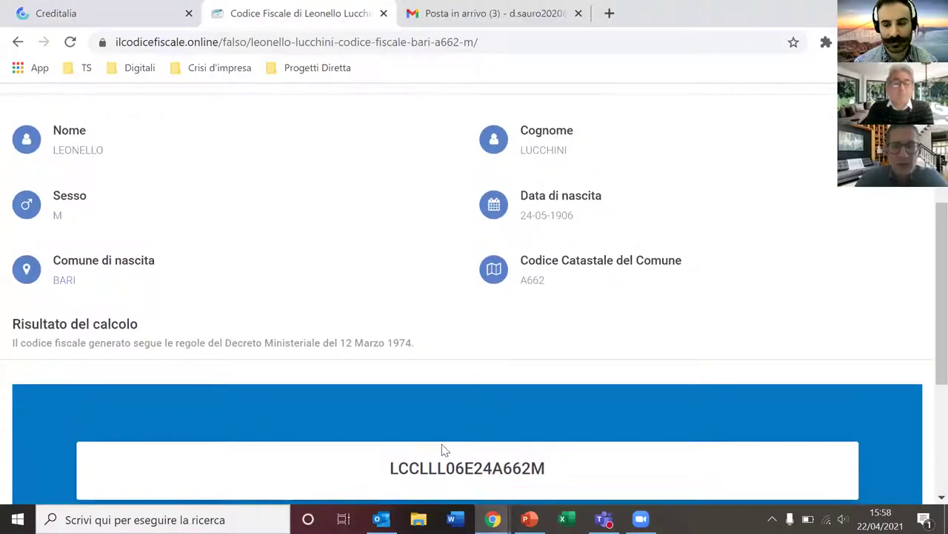
{"action": "double_click", "coordinate": [444, 468]}
{"action": "key", "text": "ctrl+c"}
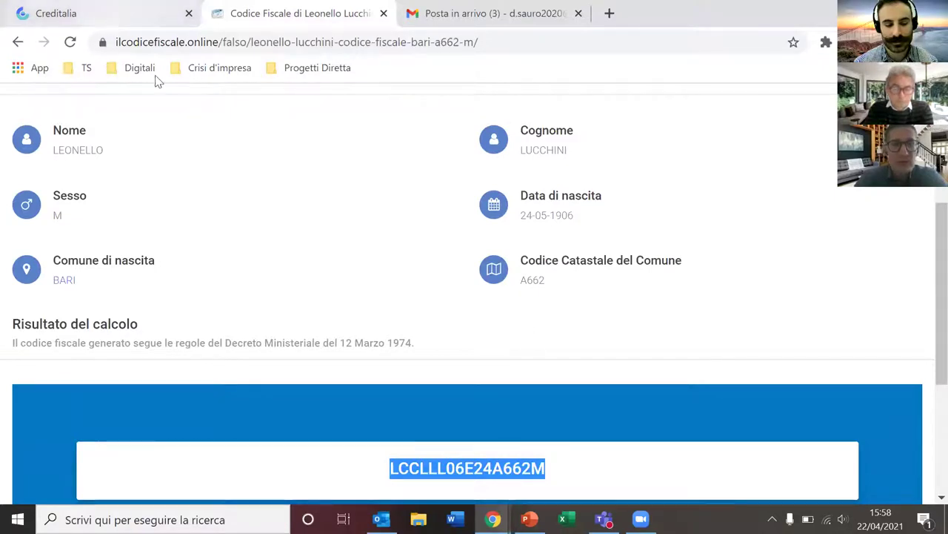
{"action": "key", "text": "ctrl+shift+Tab"}
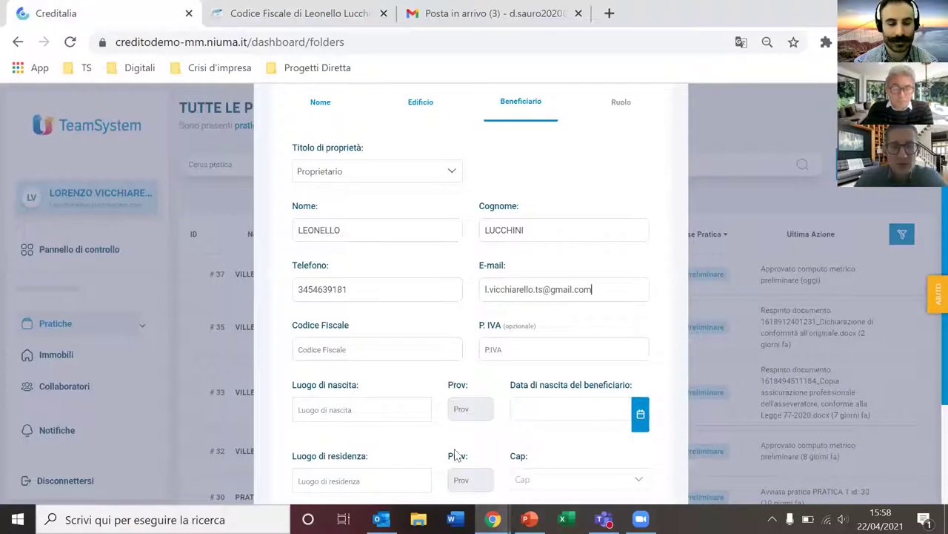
{"action": "key", "text": "Tab"}
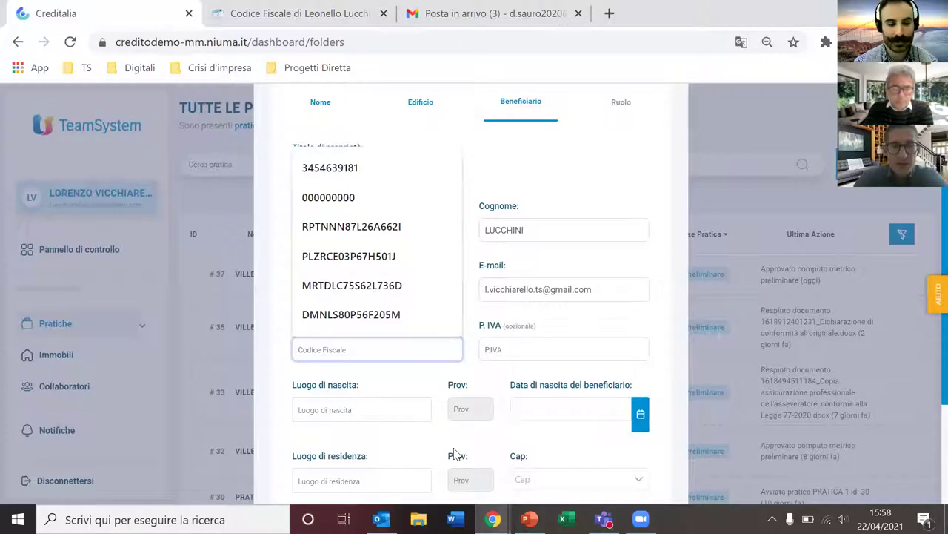
{"action": "key", "text": "ctrl+v"}
{"action": "left_click", "coordinate": [335, 348]}
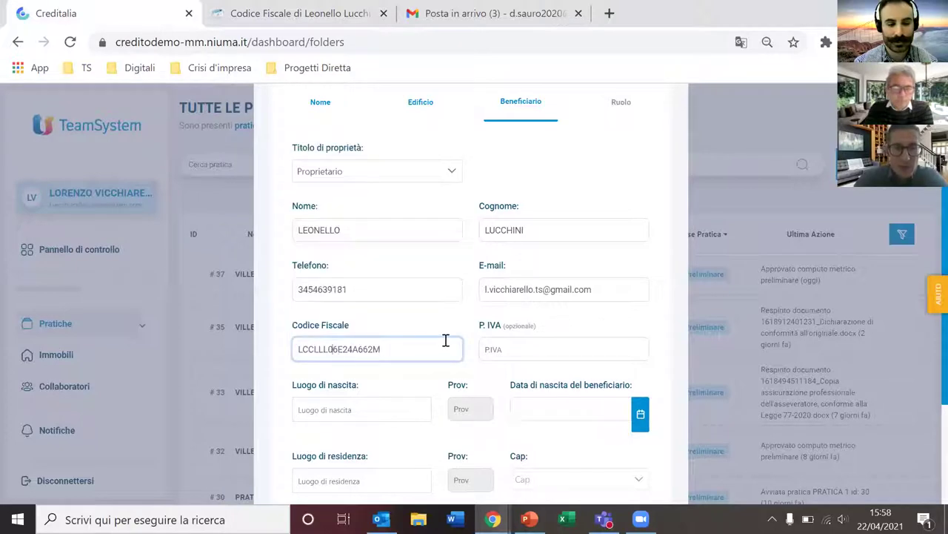
{"action": "key", "text": "BackSpace"}
{"action": "type", "text": "8"}
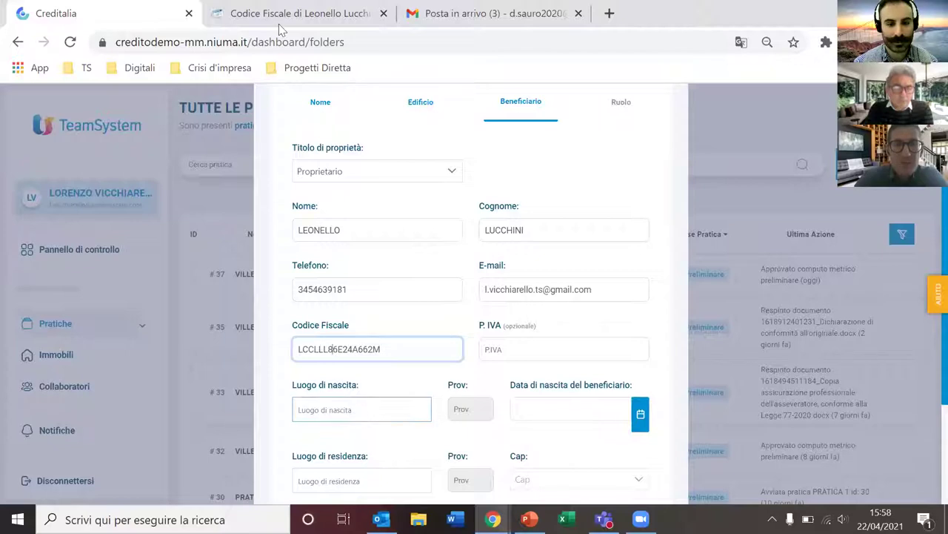
Step: Set the beneficiary's place of birth to Bari
{"action": "left_click", "coordinate": [352, 410]}
{"action": "type", "text": "bari"}
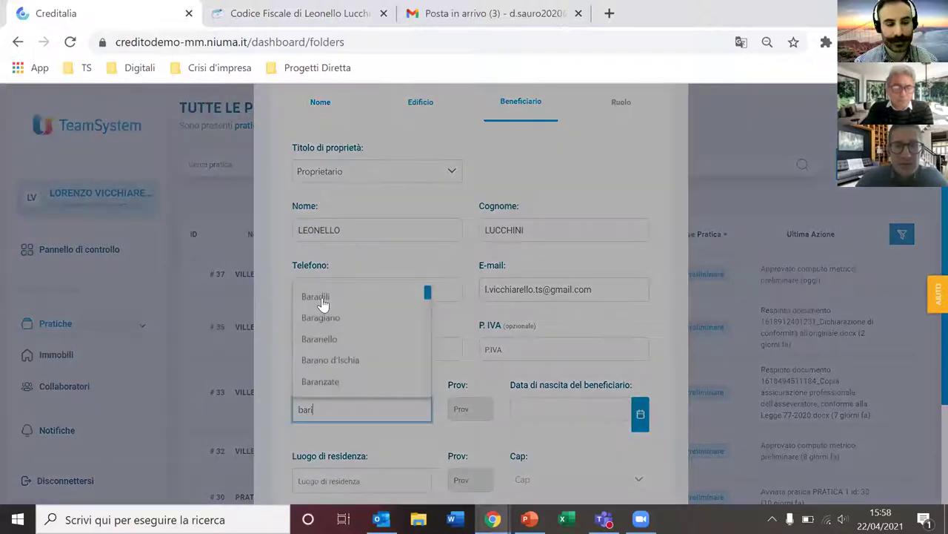
{"action": "left_click", "coordinate": [322, 303]}
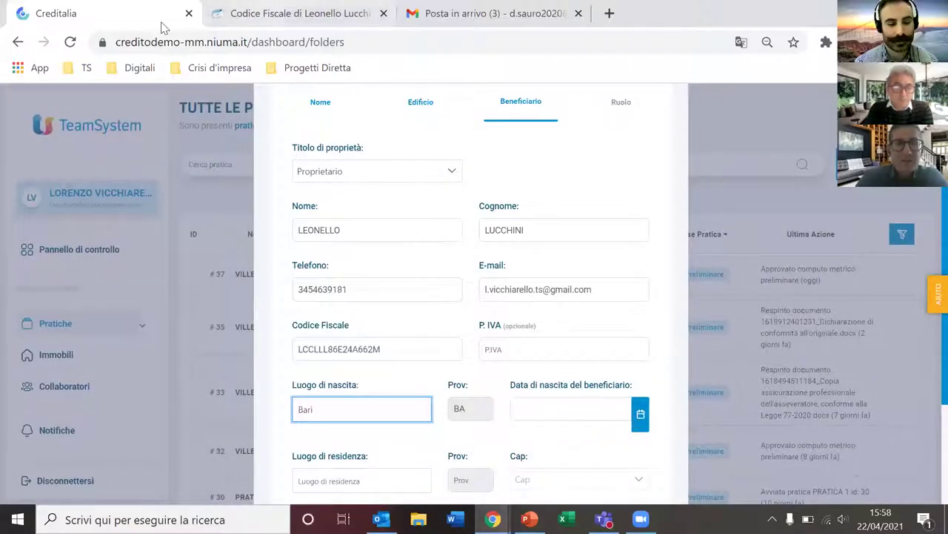
{"action": "key", "text": "ctrl+Tab"}
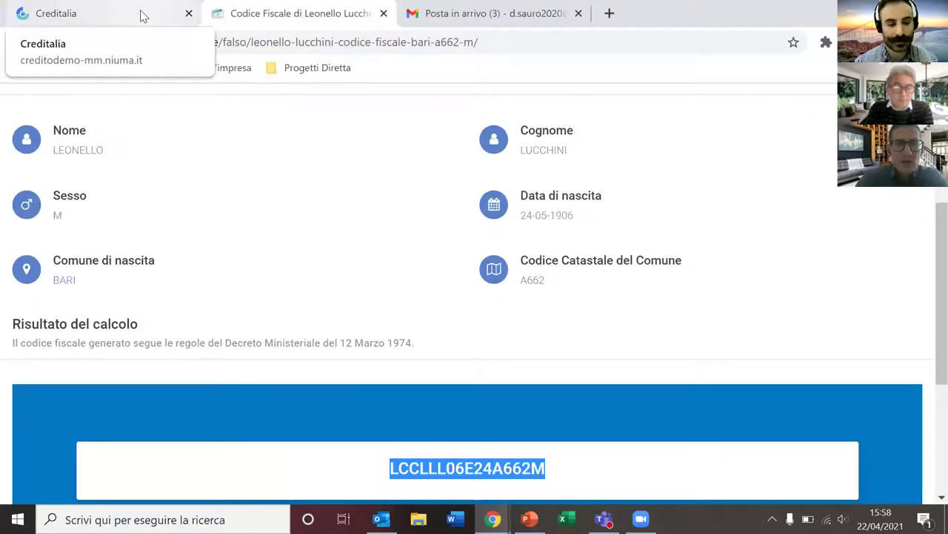
{"action": "key", "text": "ctrl+shift+Tab"}
Step: Pick 24 May 1986 as the birth date in the calendar
{"action": "left_click", "coordinate": [640, 413]}
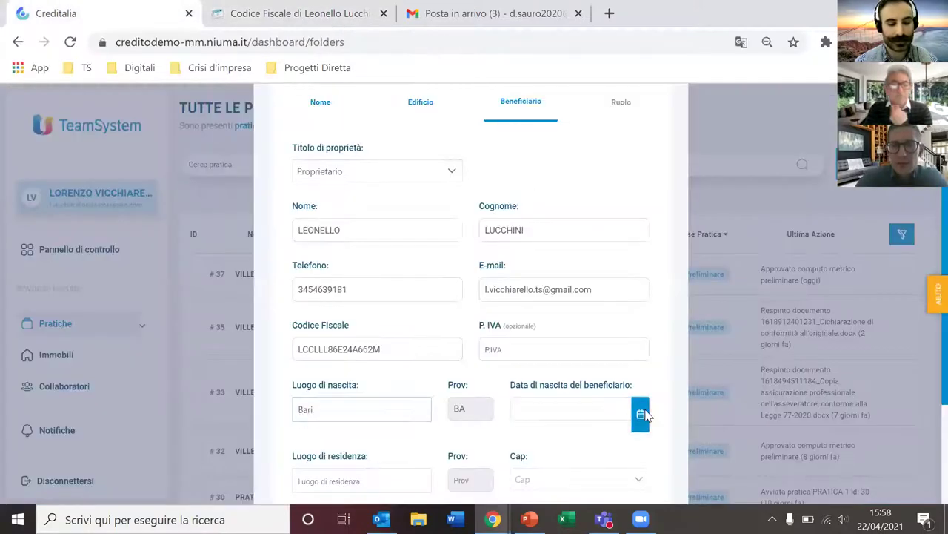
{"action": "left_click", "coordinate": [565, 333]}
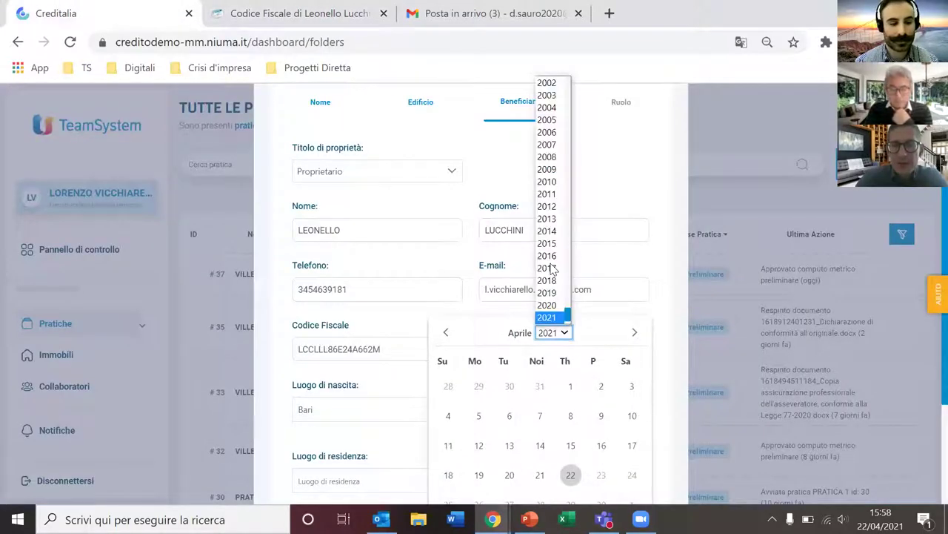
{"action": "scroll", "coordinate": [560, 235], "scroll_direction": "up", "scroll_amount": 5}
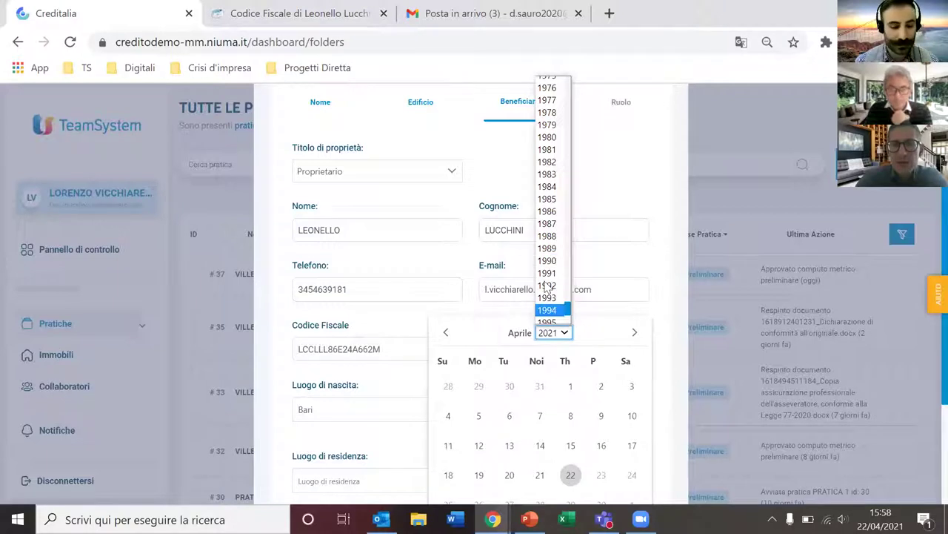
{"action": "left_click", "coordinate": [549, 211]}
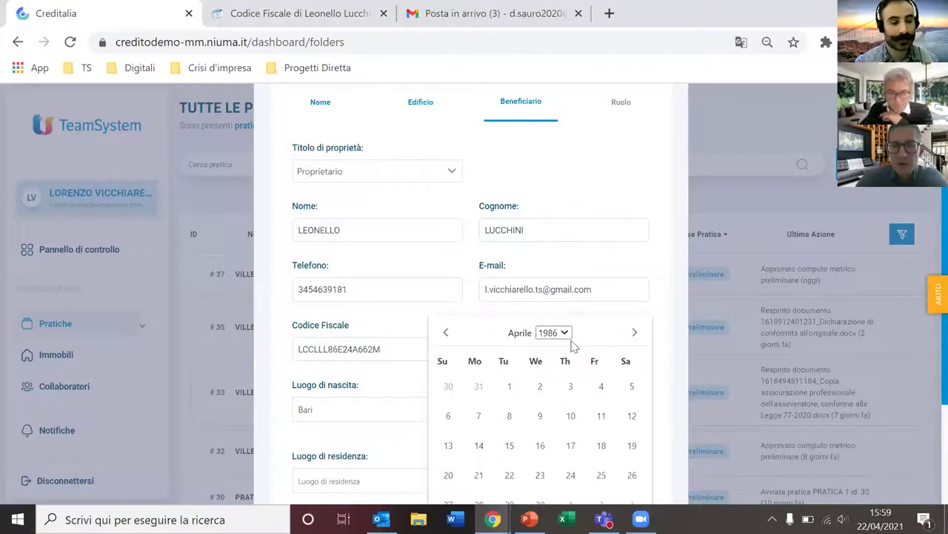
{"action": "left_click", "coordinate": [635, 332]}
{"action": "left_click", "coordinate": [632, 475]}
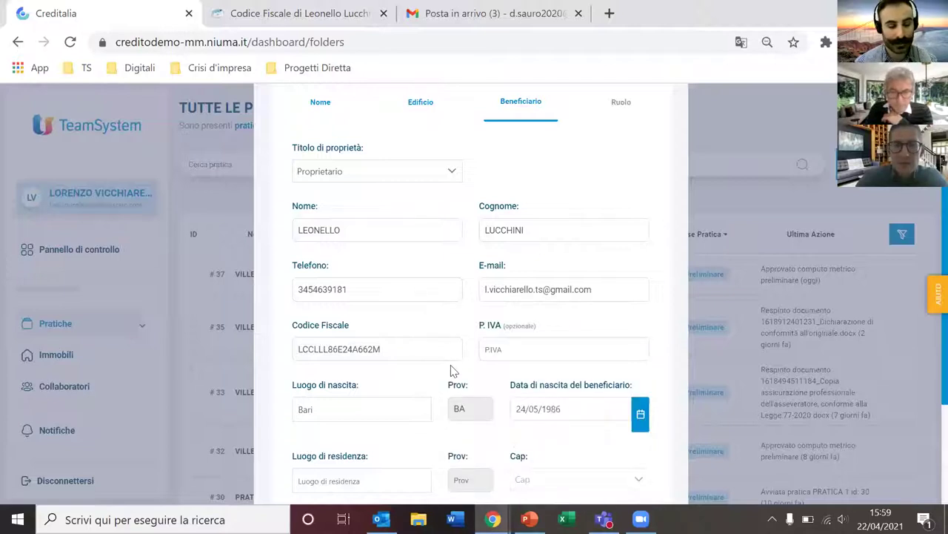
{"action": "scroll", "coordinate": [352, 339], "scroll_direction": "down", "scroll_amount": 2}
Step: Set residence to Lanciano and enter the residence street address and house number
{"action": "left_click", "coordinate": [345, 323]}
{"action": "type", "text": "bar"}
{"action": "type", "text": "lancian"}
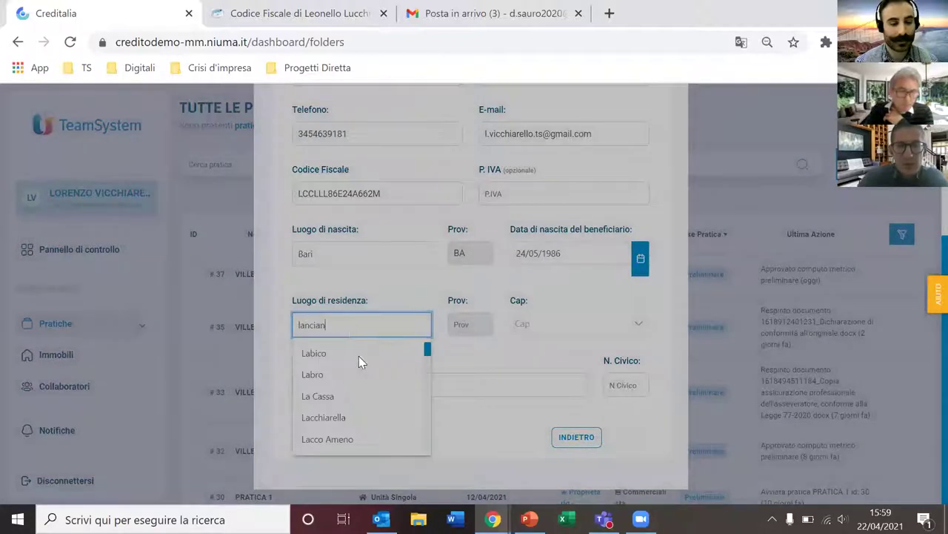
{"action": "type", "text": "o"}
{"action": "key", "text": "Return"}
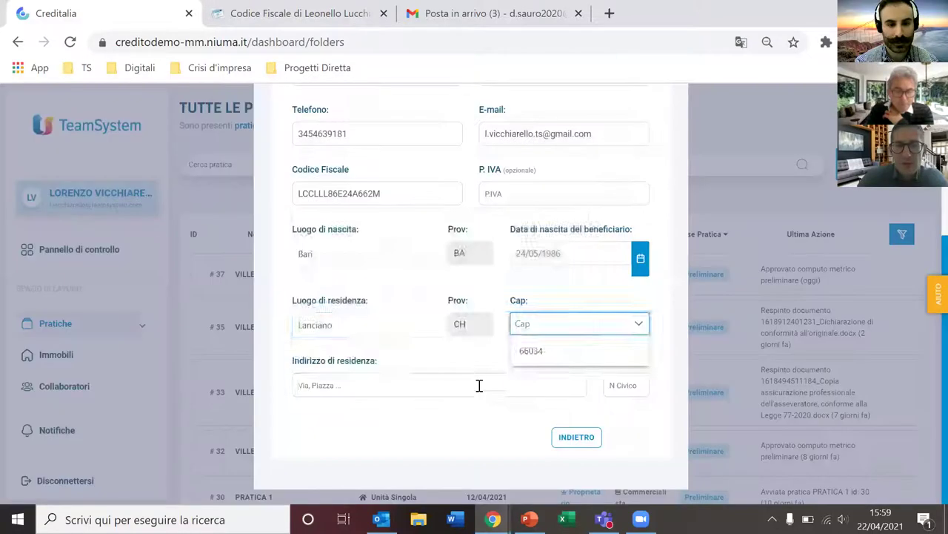
{"action": "left_click", "coordinate": [479, 385]}
{"action": "type", "text": "via"}
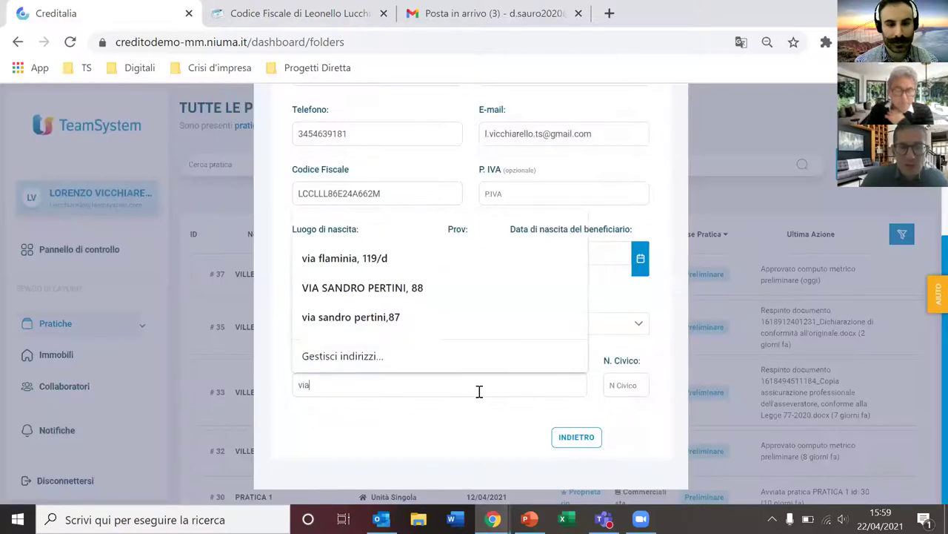
{"action": "type", "text": " rossi"}
{"action": "key", "text": "Tab"}
{"action": "type", "text": "1"}
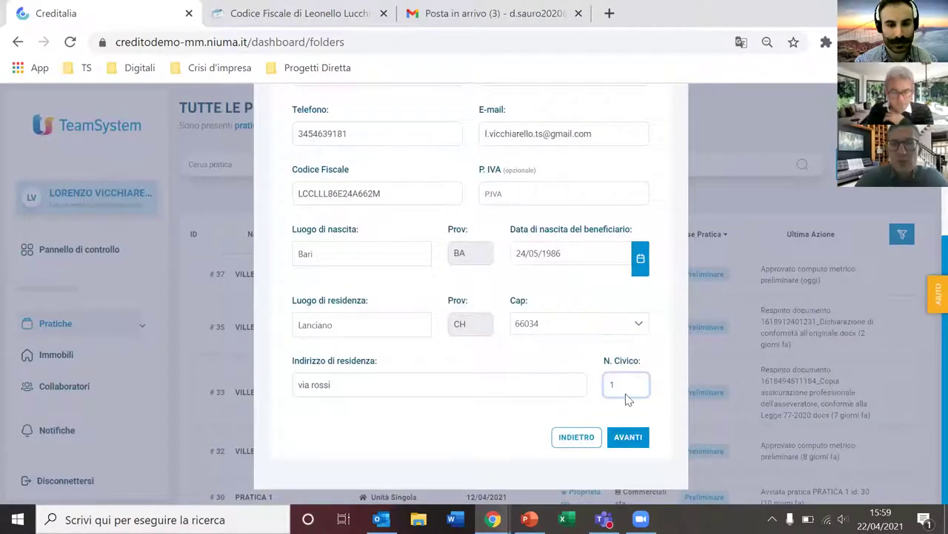
{"action": "scroll", "coordinate": [627, 305], "scroll_direction": "up", "scroll_amount": 3}
{"action": "scroll", "coordinate": [650, 466], "scroll_direction": "down", "scroll_amount": 2}
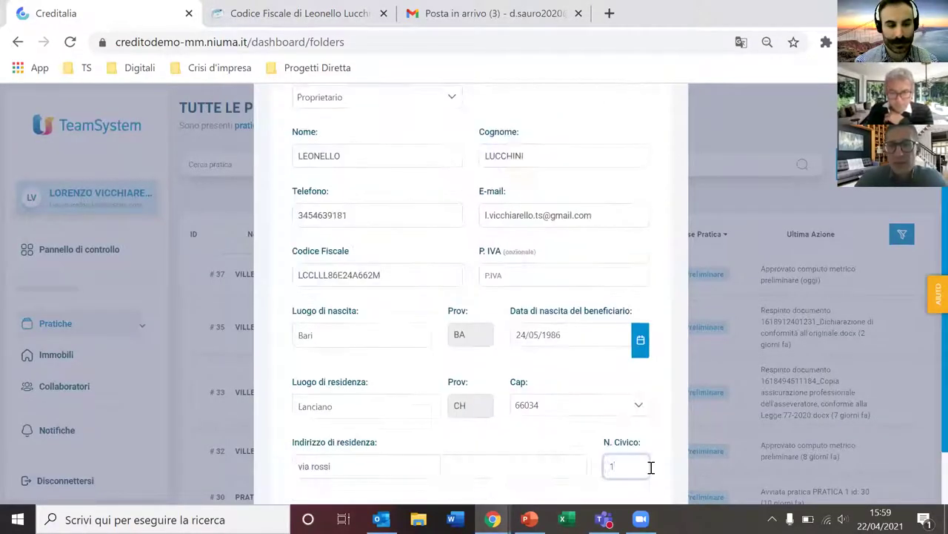
{"action": "scroll", "coordinate": [648, 436], "scroll_direction": "down", "scroll_amount": 2}
Step: Choose the Commercialista o CAF role and submit the new pratica
{"action": "left_click", "coordinate": [629, 437]}
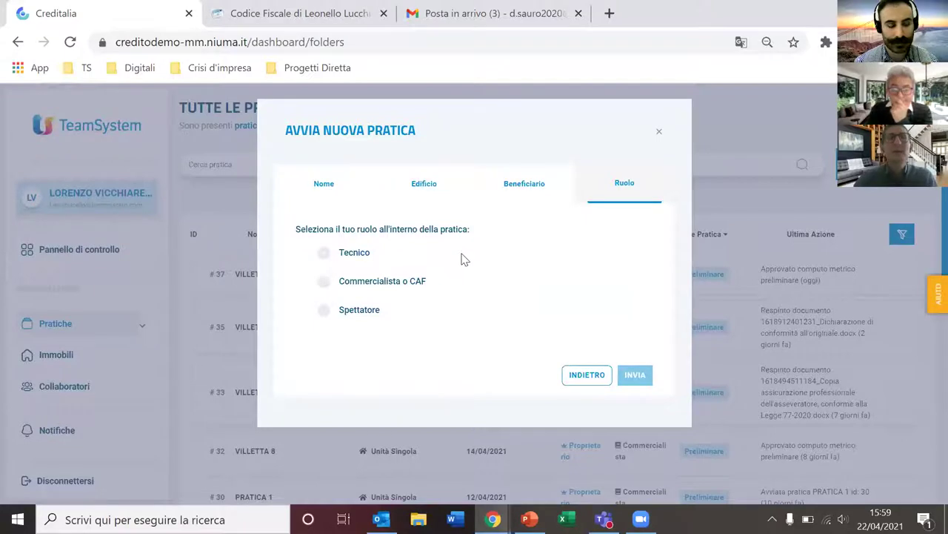
{"action": "left_click", "coordinate": [323, 283]}
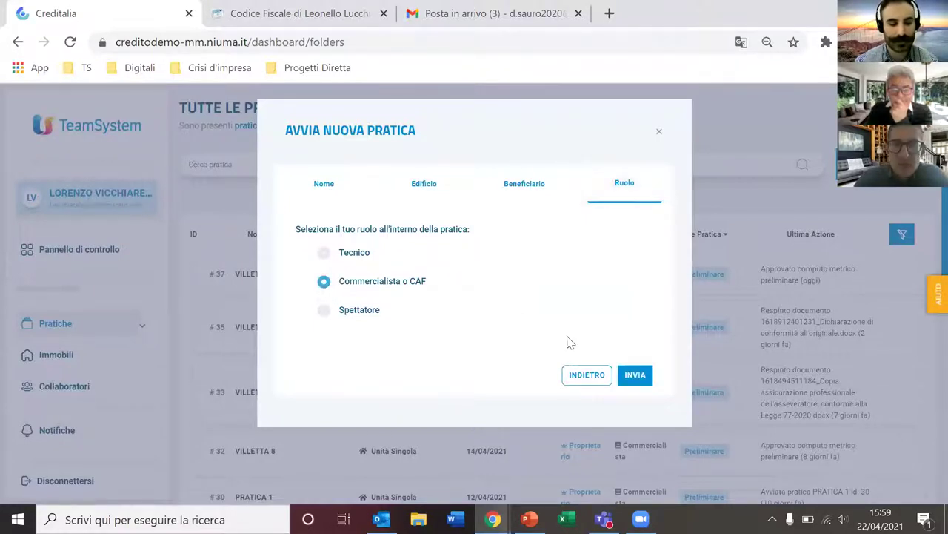
{"action": "left_click", "coordinate": [636, 374]}
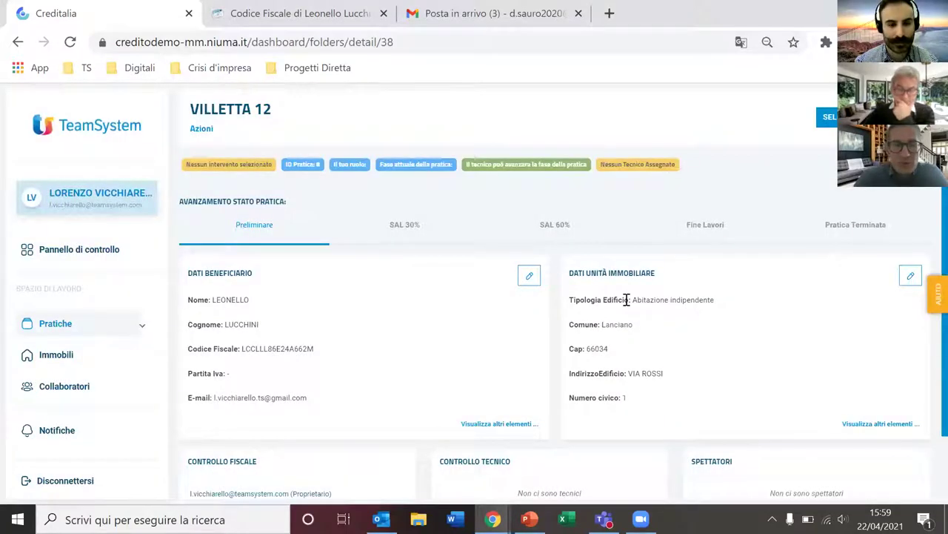
{"action": "left_click", "coordinate": [491, 425]}
{"action": "scroll", "coordinate": [667, 393], "scroll_direction": "down", "scroll_amount": 2}
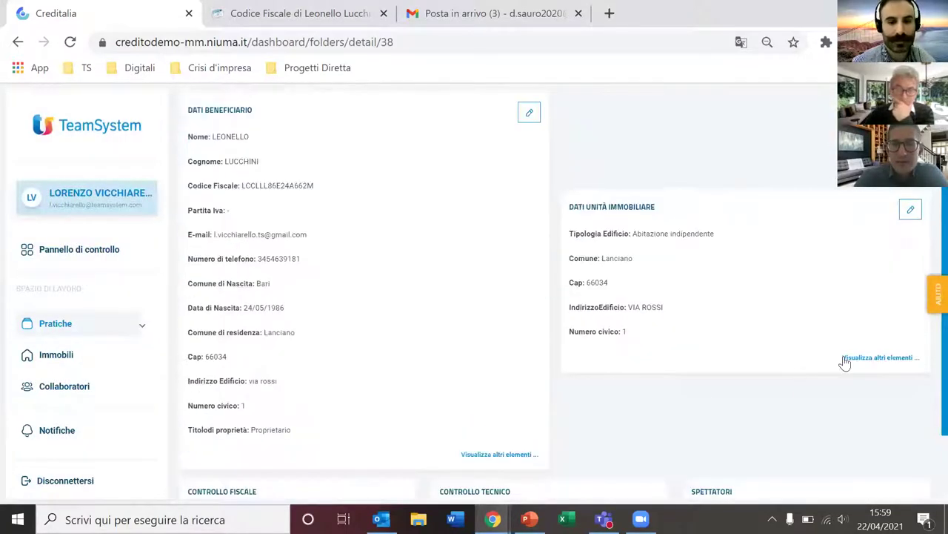
{"action": "left_click", "coordinate": [868, 358]}
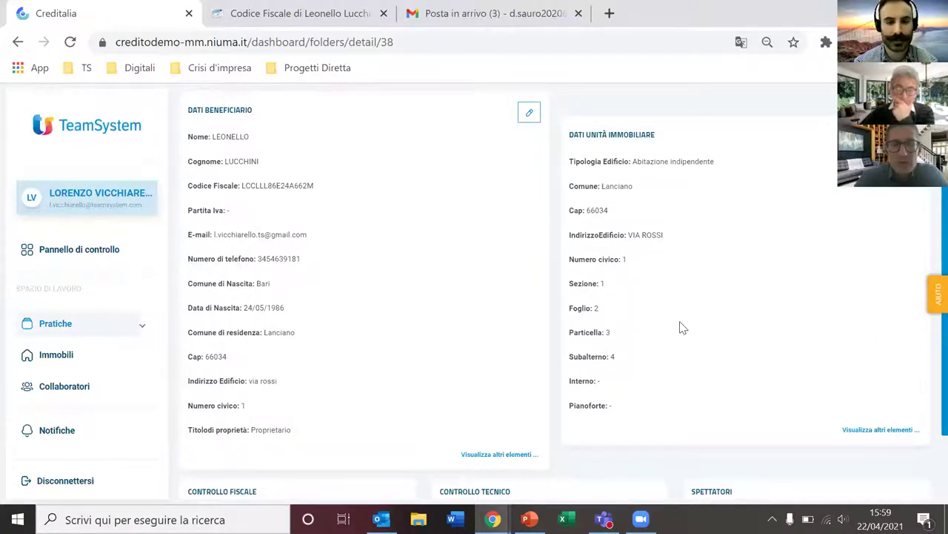
{"action": "scroll", "coordinate": [674, 346], "scroll_direction": "down", "scroll_amount": 1}
{"action": "left_click", "coordinate": [516, 351]}
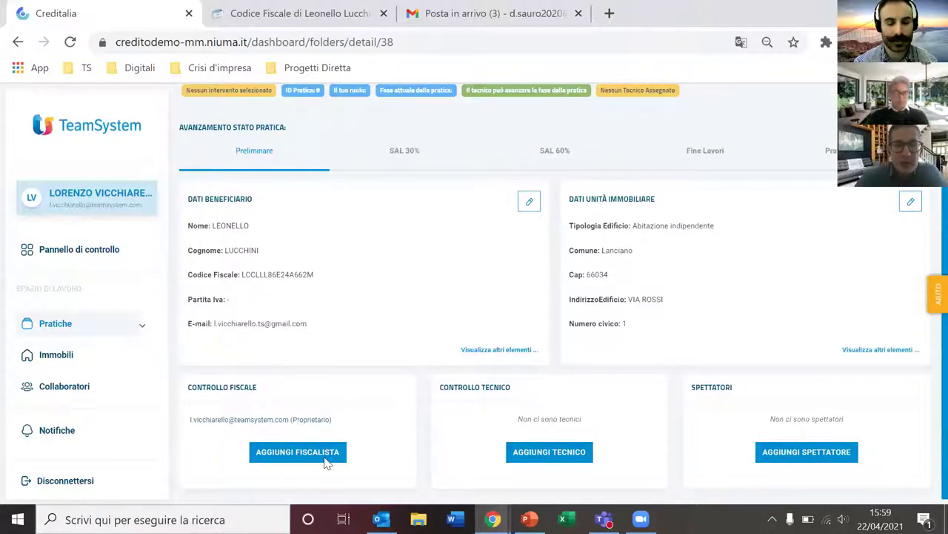
{"action": "double_click", "coordinate": [308, 419]}
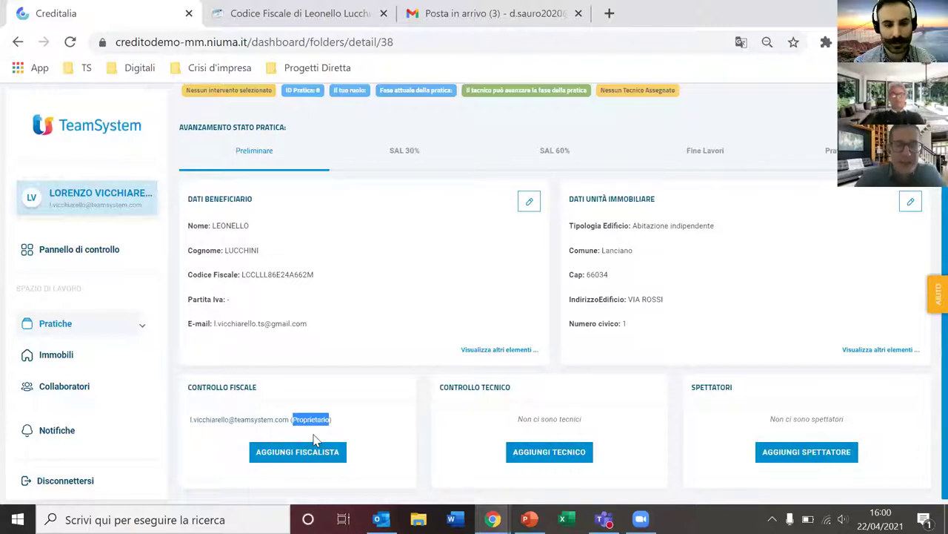
{"action": "left_click", "coordinate": [552, 435]}
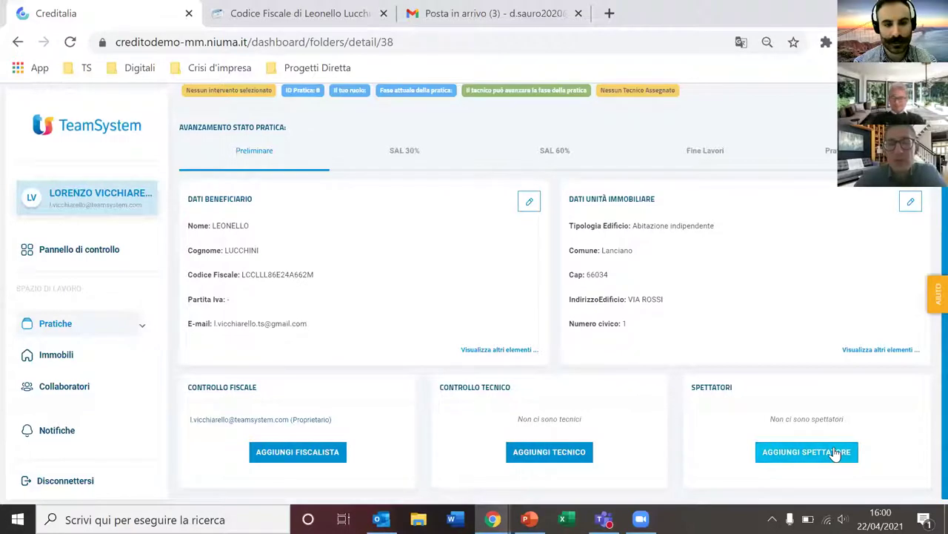
{"action": "left_click_drag", "start_coordinate": [214, 226], "coordinate": [255, 233]}
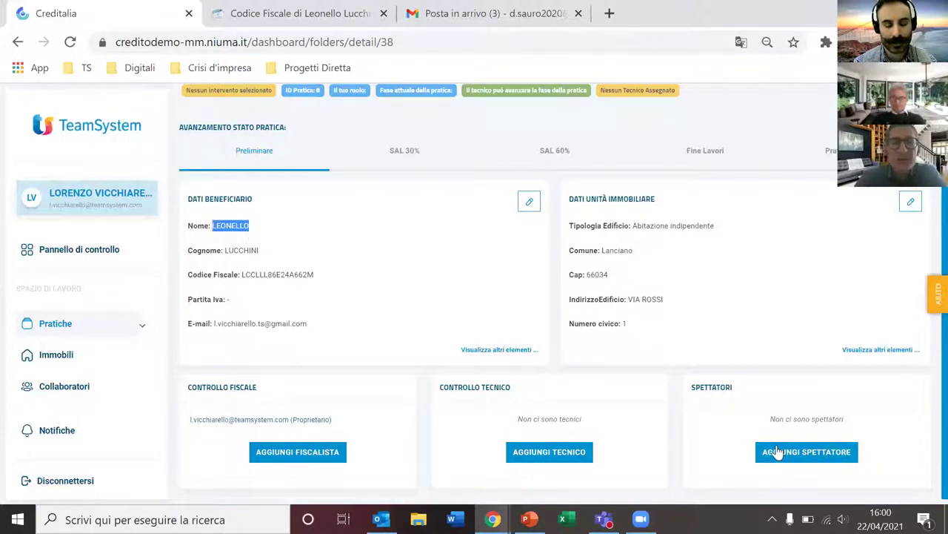
Step: Invite a technician to the pratica using their saved e-mail address
{"action": "left_click", "coordinate": [559, 456]}
{"action": "left_click", "coordinate": [430, 189]}
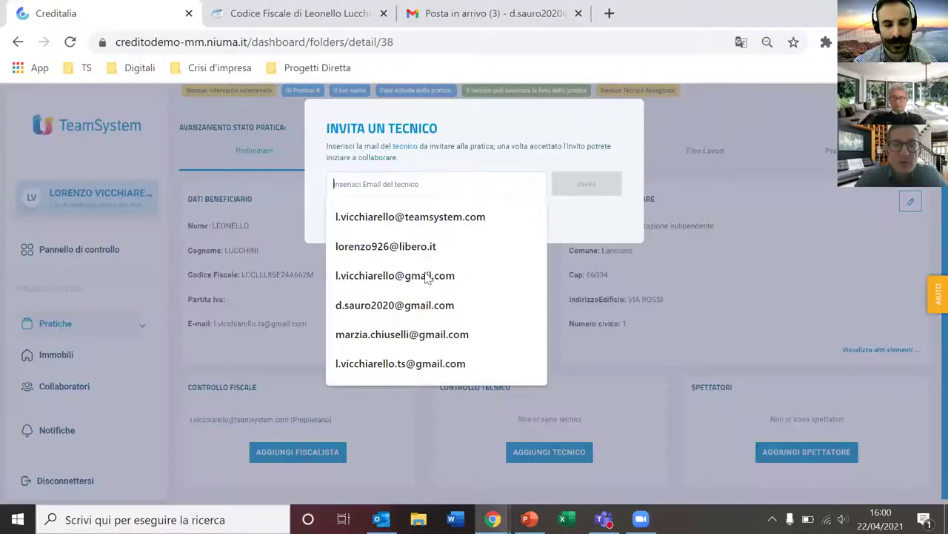
{"action": "left_click", "coordinate": [427, 301]}
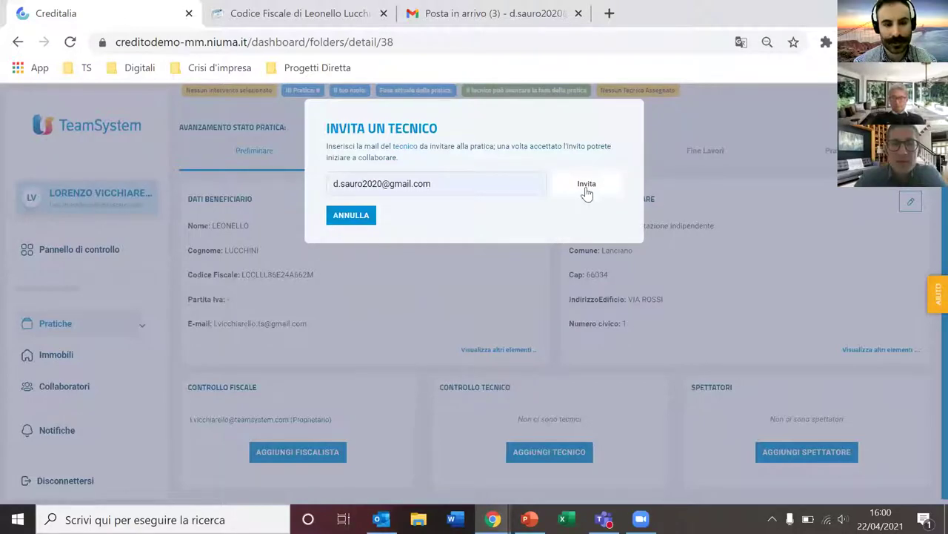
{"action": "left_click", "coordinate": [586, 185]}
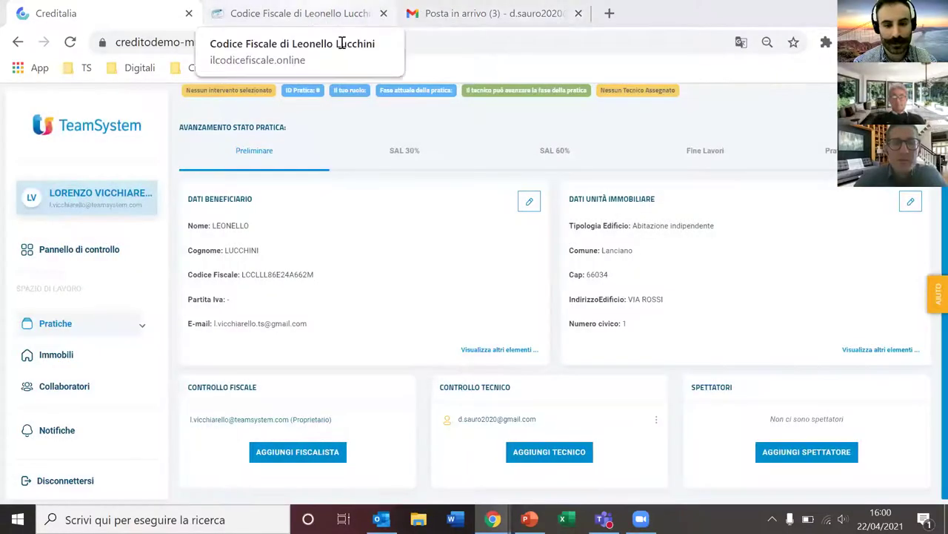
Step: Close the tax-code generator tab, check the invited technician's entry, and go to the Gmail inbox
{"action": "left_click", "coordinate": [330, 14]}
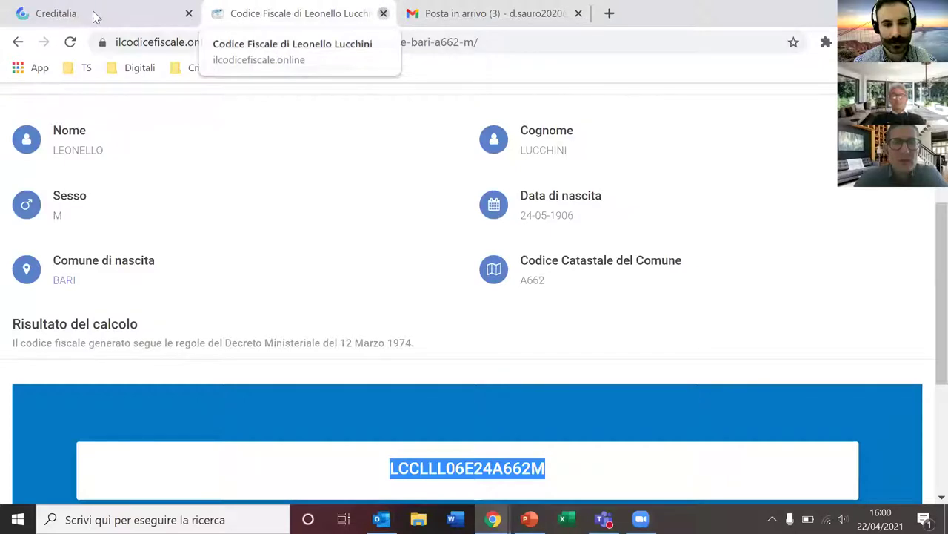
{"action": "middle_click", "coordinate": [305, 22]}
{"action": "left_click", "coordinate": [311, 23]}
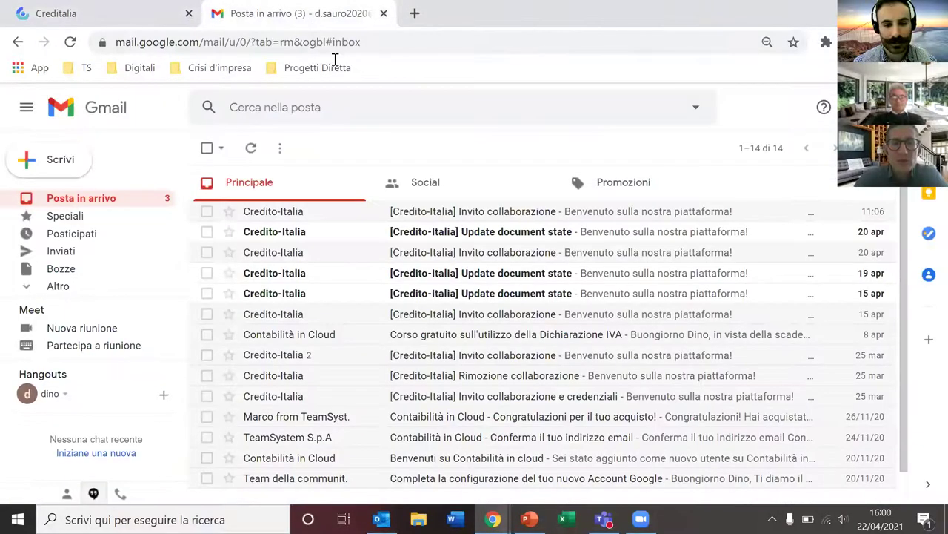
{"action": "left_click", "coordinate": [123, 21]}
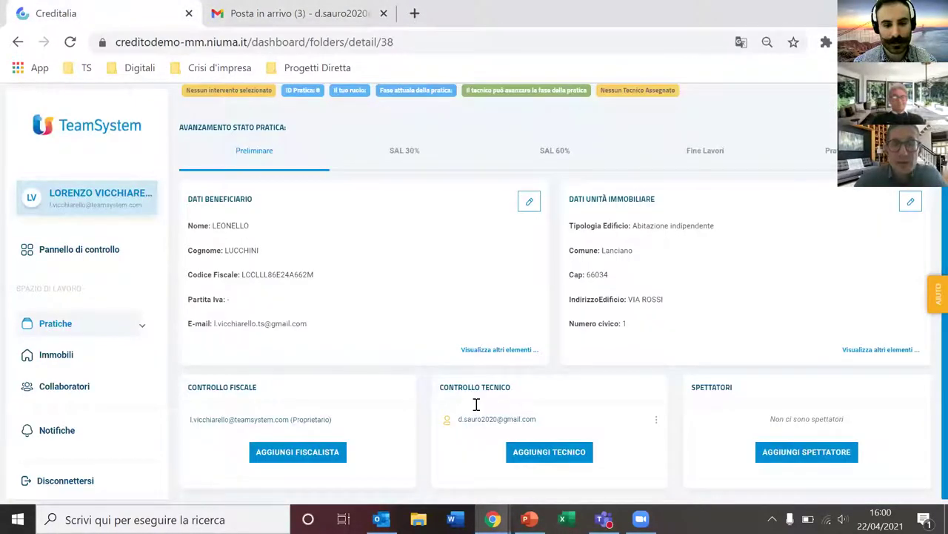
{"action": "left_click", "coordinate": [656, 420]}
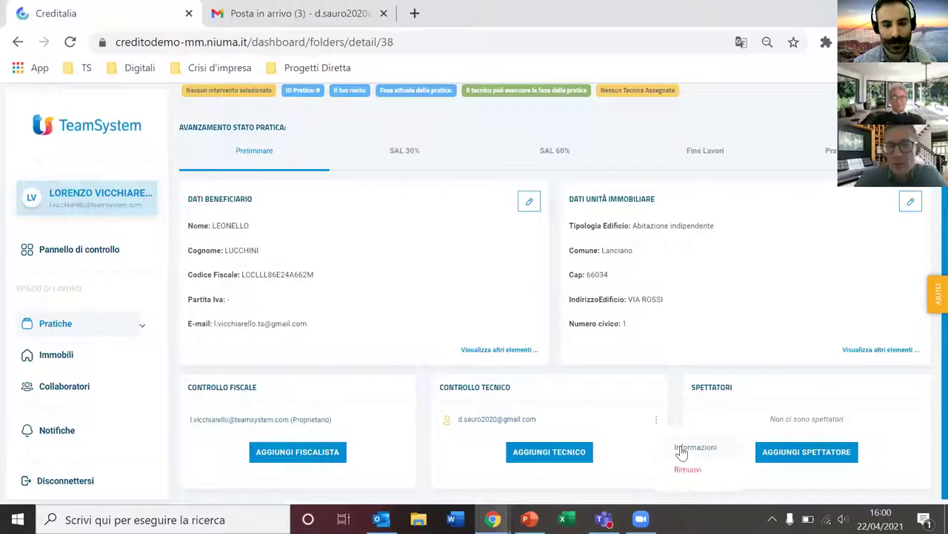
{"action": "left_click", "coordinate": [614, 423]}
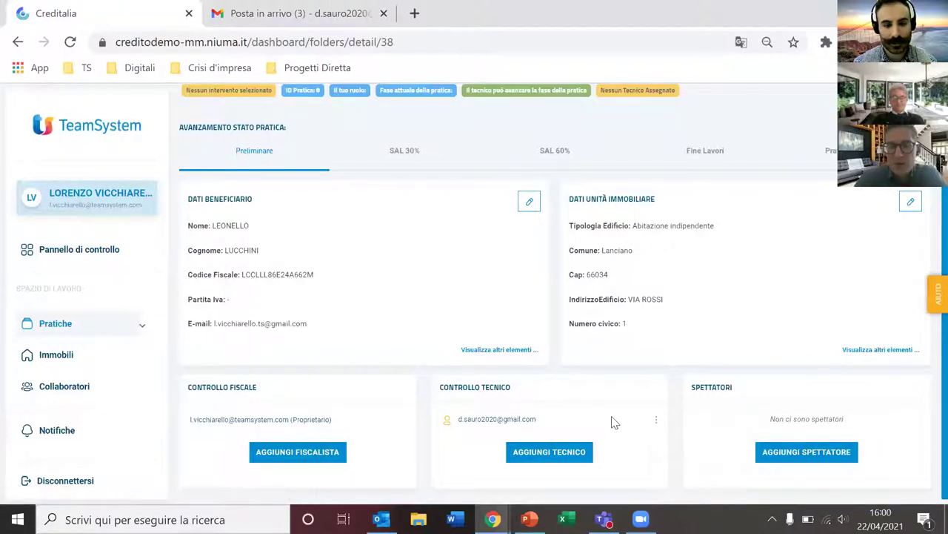
{"action": "left_click", "coordinate": [296, 13]}
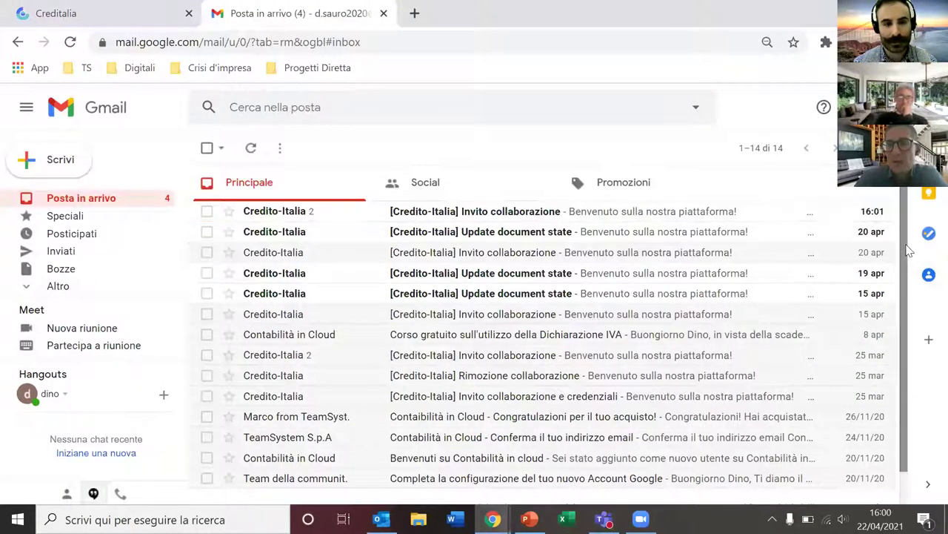
Step: Read the 'Invito collaborazione' e-mail for VILLETTA 12 (ID #38) and follow its platform link
{"action": "left_click", "coordinate": [533, 214]}
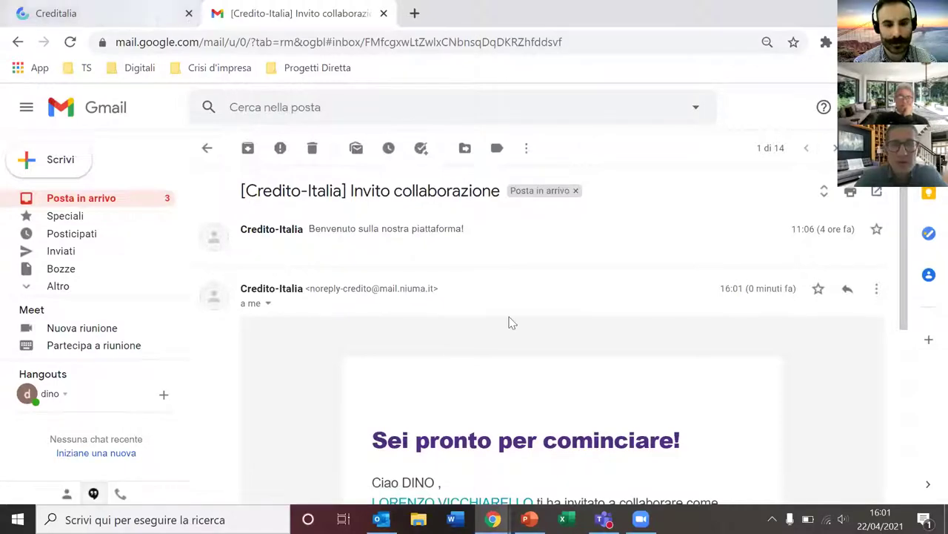
{"action": "key", "text": "ctrl+shift+Tab"}
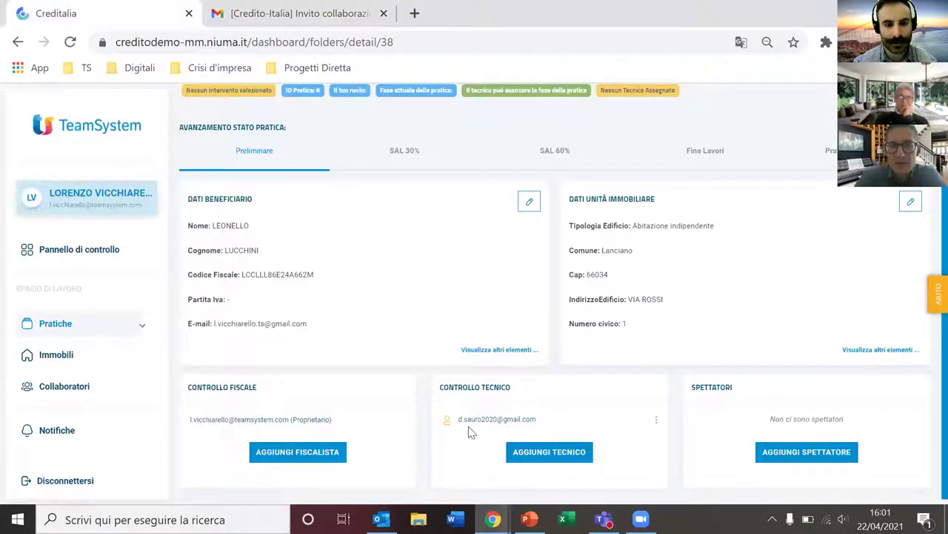
{"action": "left_click", "coordinate": [322, 25]}
{"action": "scroll", "coordinate": [495, 328], "scroll_direction": "down", "scroll_amount": 4}
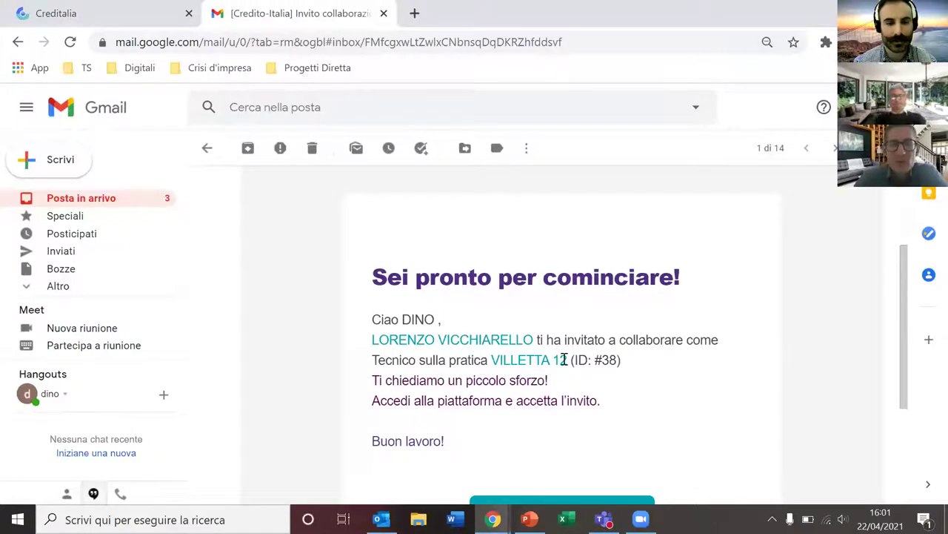
{"action": "left_click_drag", "start_coordinate": [551, 361], "coordinate": [570, 362]}
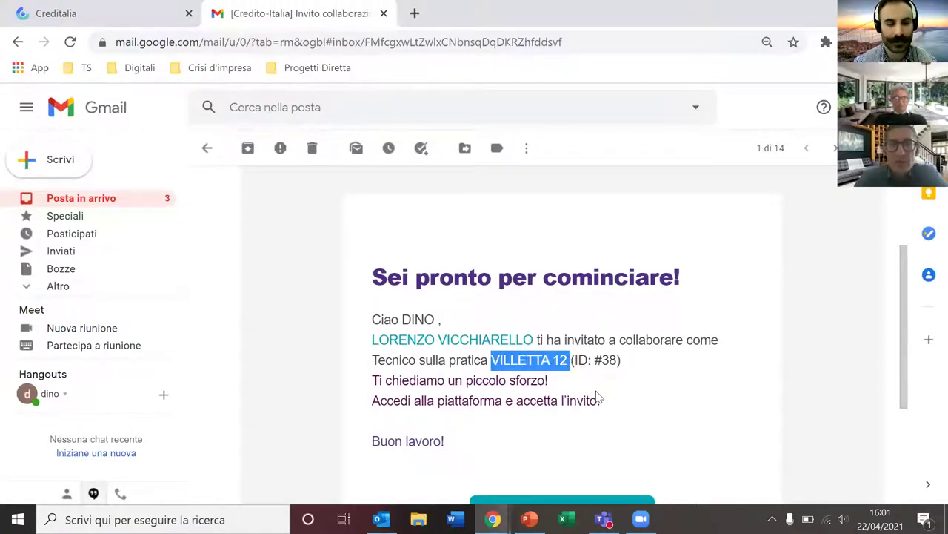
{"action": "scroll", "coordinate": [567, 408], "scroll_direction": "down", "scroll_amount": 2}
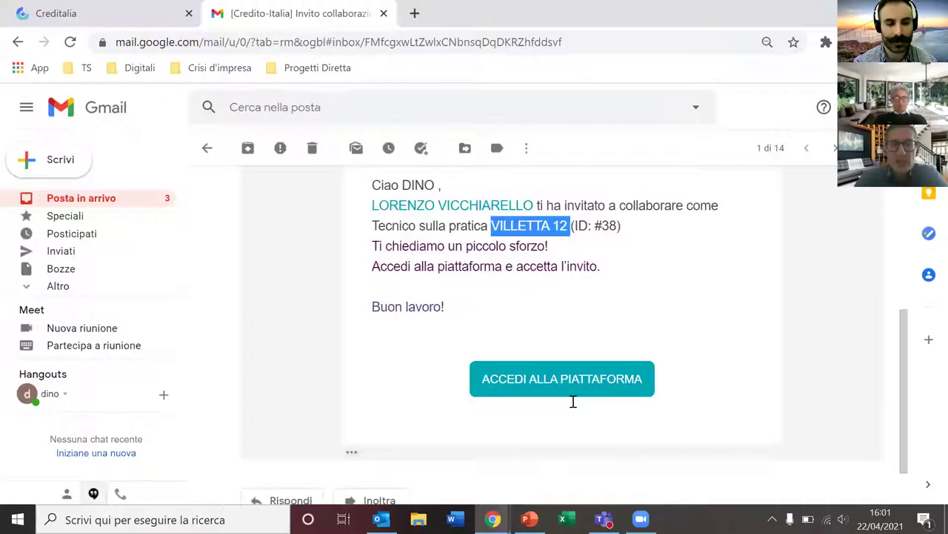
{"action": "left_click", "coordinate": [563, 361]}
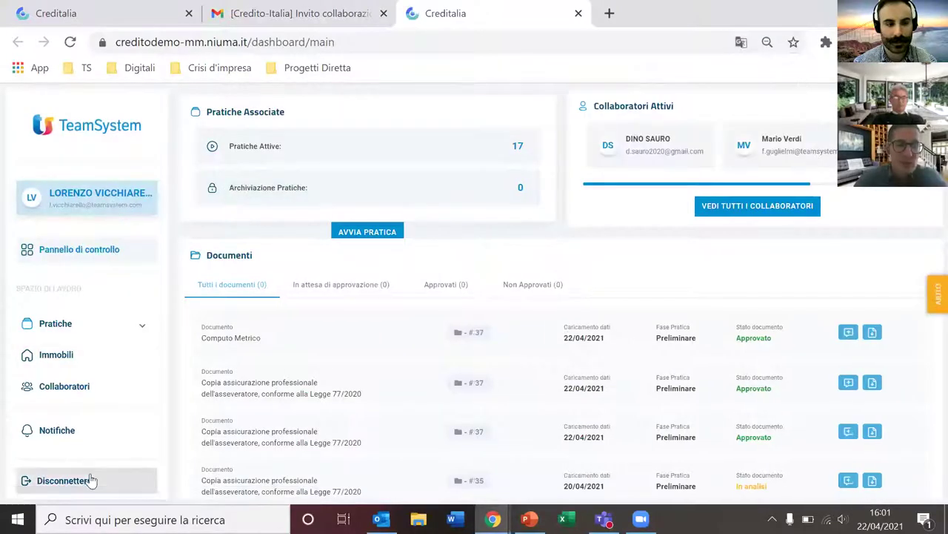
Step: Log out and sign back in as the invited technician with the saved credentials
{"action": "left_click", "coordinate": [90, 480]}
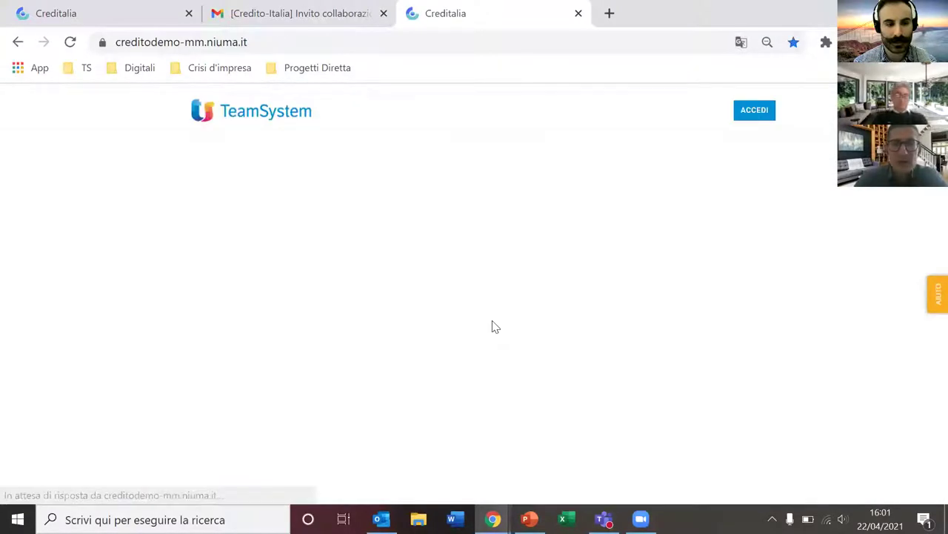
{"action": "left_click", "coordinate": [759, 116]}
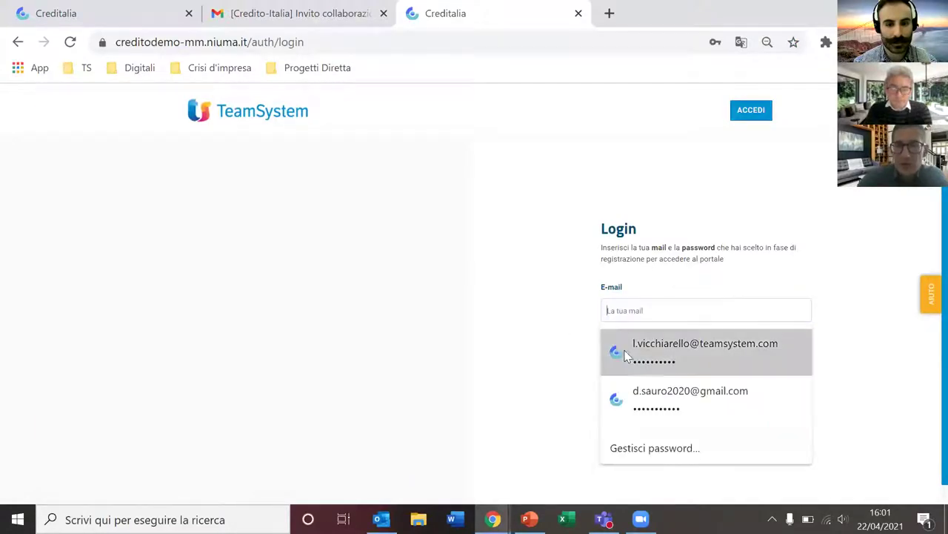
{"action": "left_click", "coordinate": [655, 403]}
{"action": "left_click", "coordinate": [792, 424]}
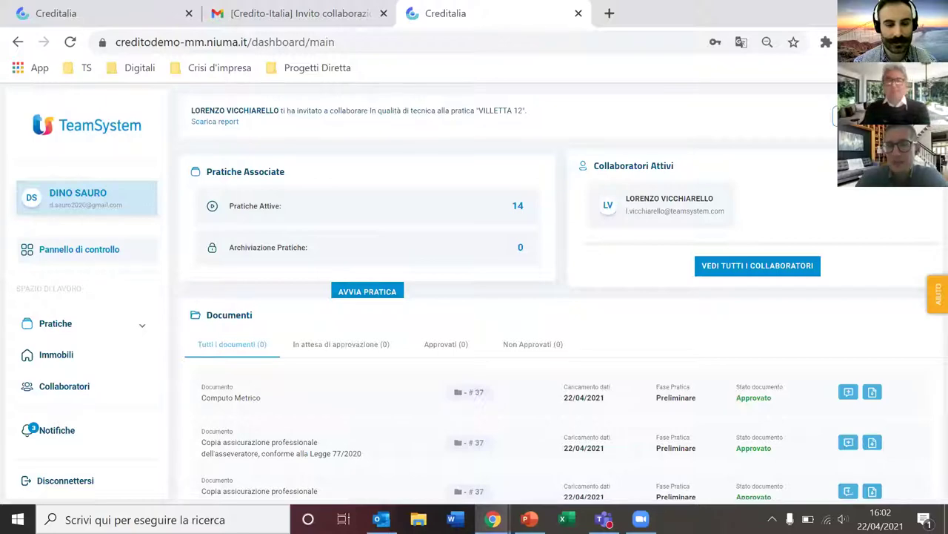
Step: Accept the VILLETTA 12 invitation, reload the dashboard, and switch to the mail client
{"action": "left_click", "coordinate": [836, 115]}
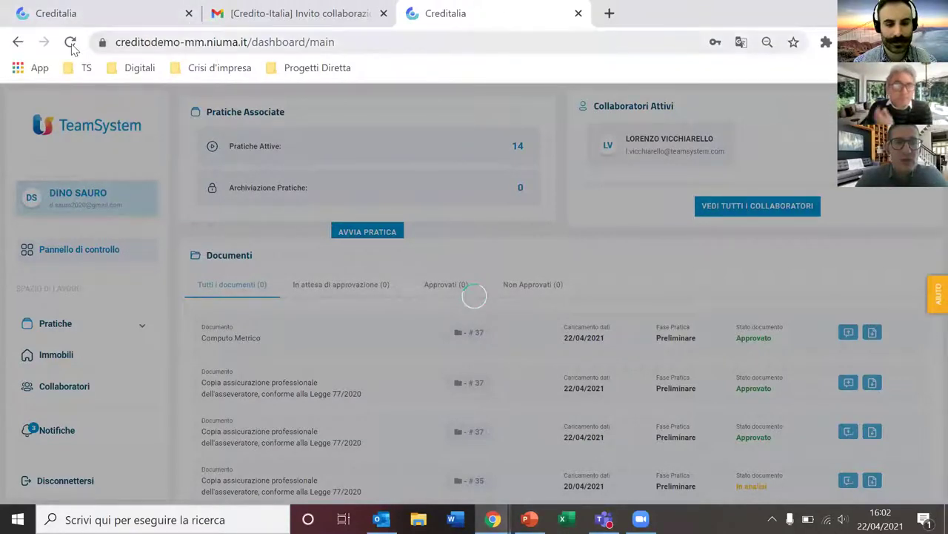
{"action": "left_click", "coordinate": [70, 42]}
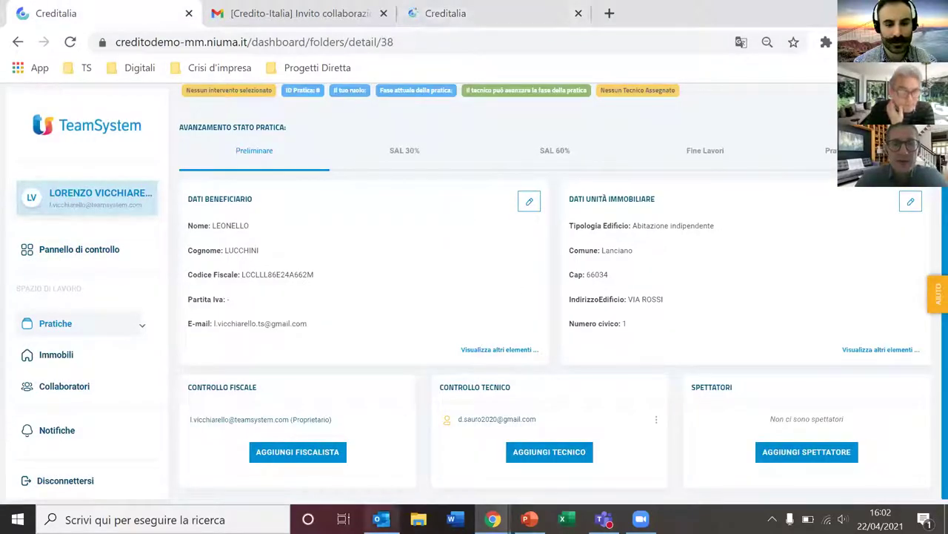
{"action": "left_click", "coordinate": [458, 16]}
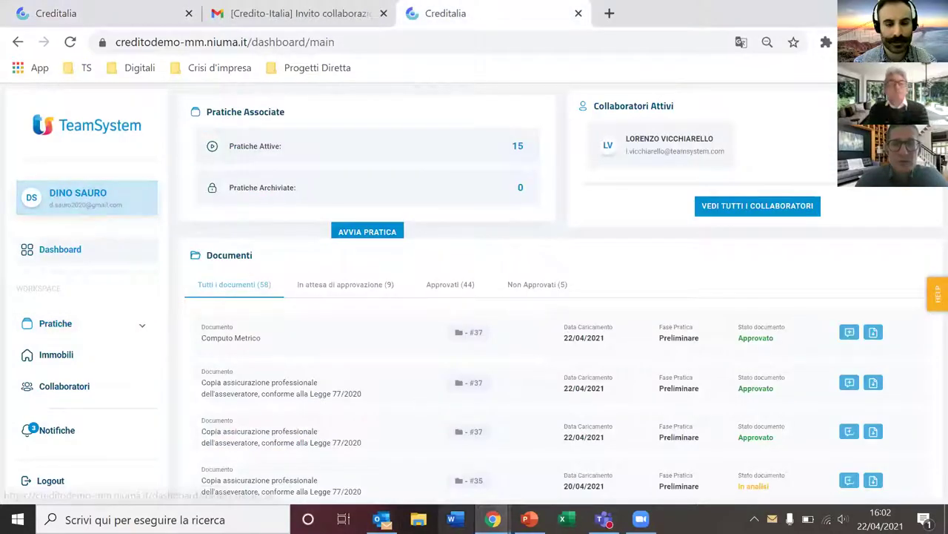
{"action": "key", "text": "alt+Tab"}
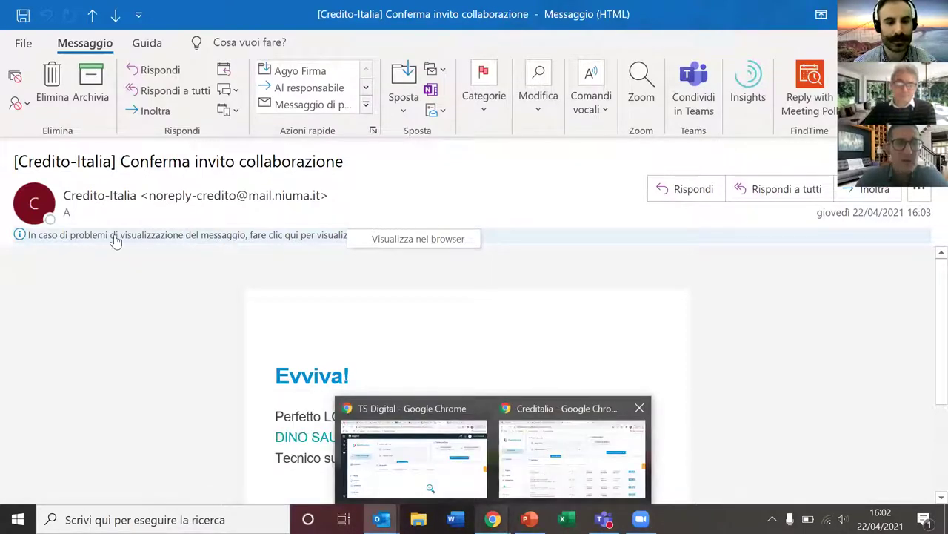
Step: Read the Outlook 'Conferma invito collaborazione' e-mail naming who accepted, then return to the browser
{"action": "key", "text": "alt+Tab"}
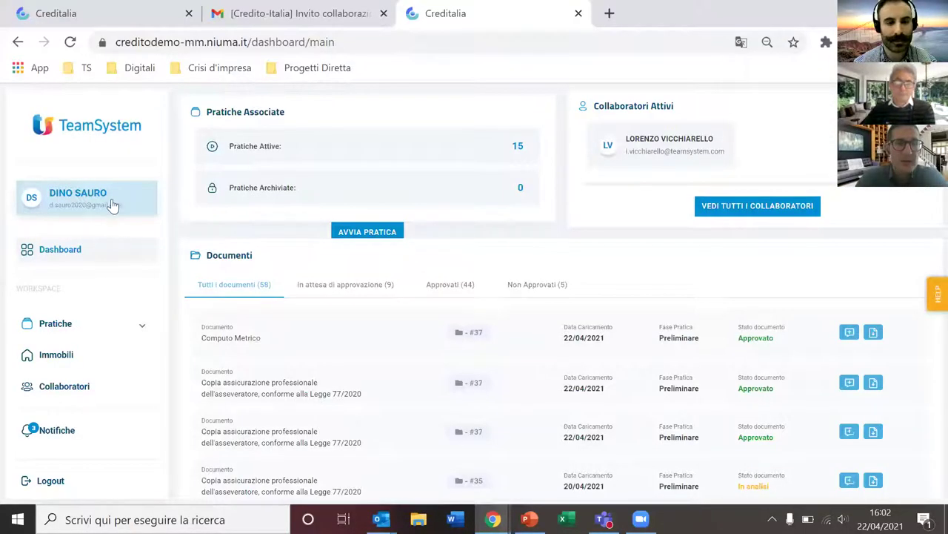
{"action": "left_click", "coordinate": [116, 205]}
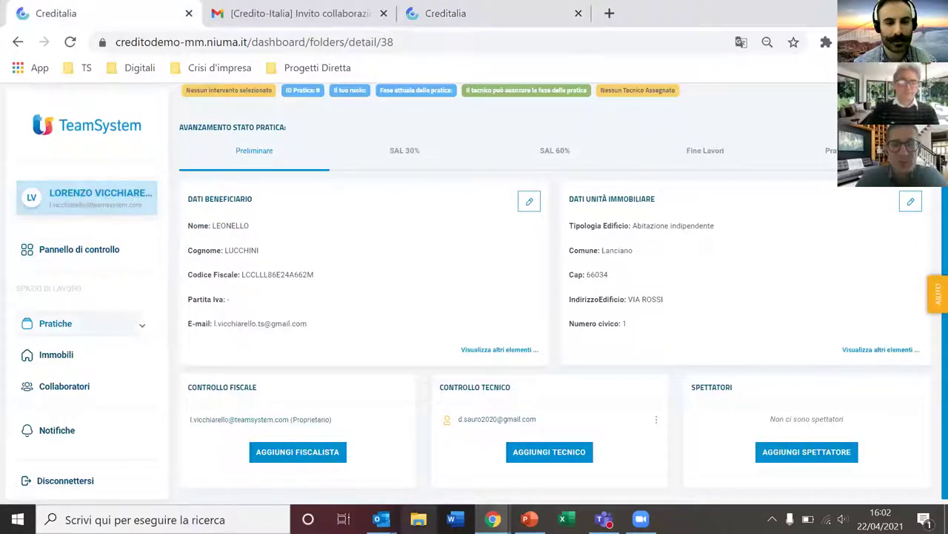
{"action": "mouse_move", "coordinate": [381, 519]}
{"action": "left_click", "coordinate": [475, 466]}
{"action": "scroll", "coordinate": [351, 364], "scroll_direction": "down", "scroll_amount": 1}
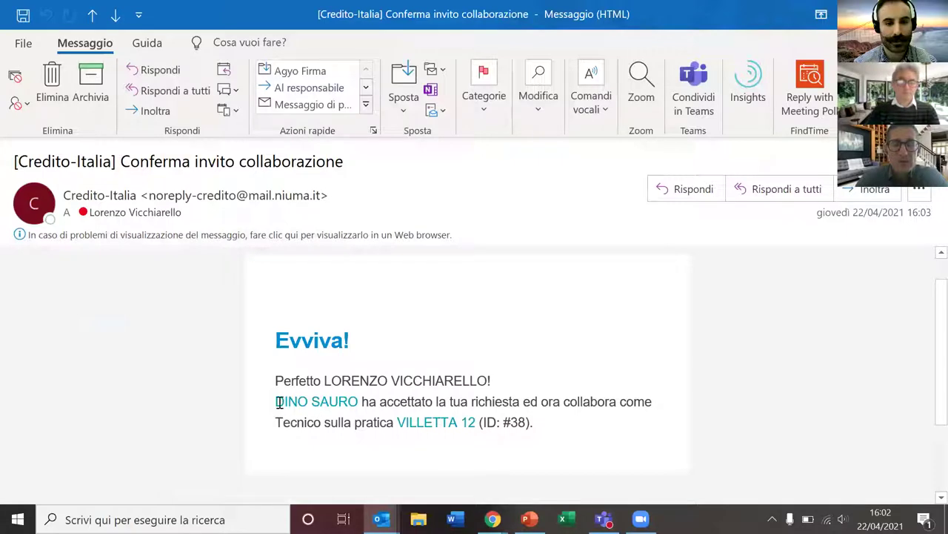
{"action": "left_click_drag", "start_coordinate": [343, 412], "coordinate": [476, 428]}
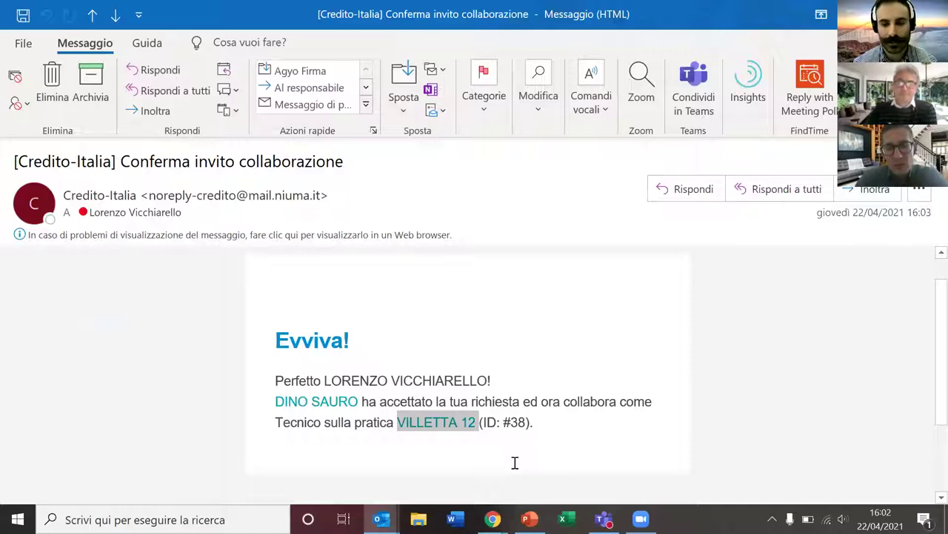
{"action": "key", "text": "alt+Tab"}
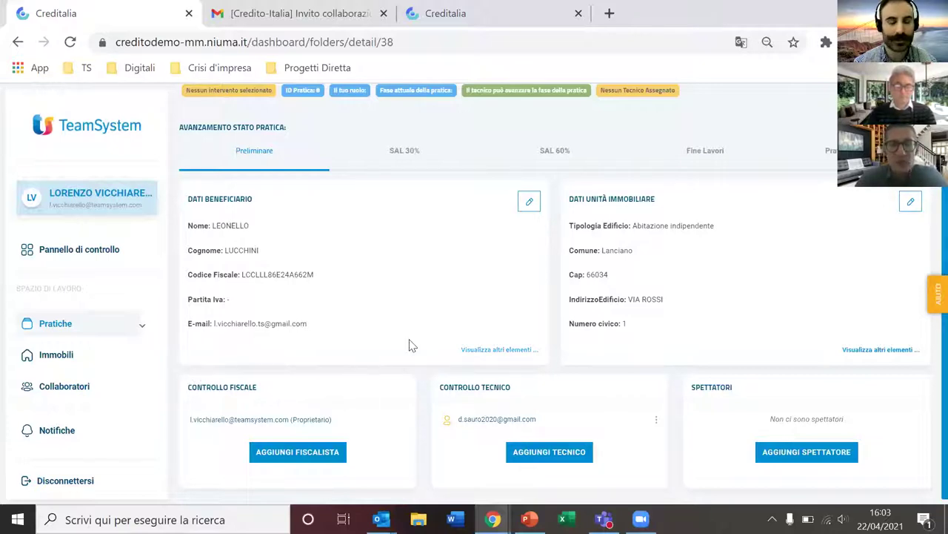
{"action": "scroll", "coordinate": [420, 341], "scroll_direction": "up", "scroll_amount": 1}
{"action": "left_click", "coordinate": [462, 22]}
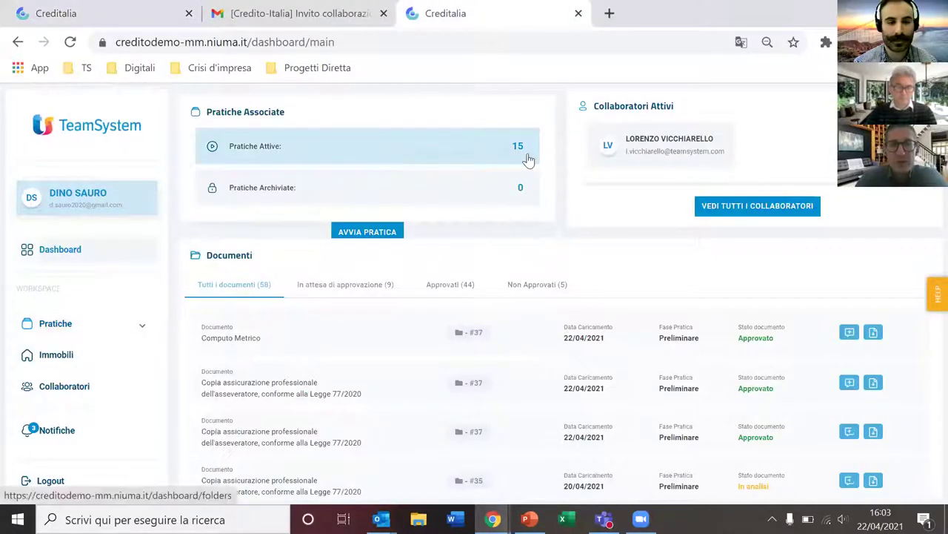
{"action": "left_click", "coordinate": [420, 159]}
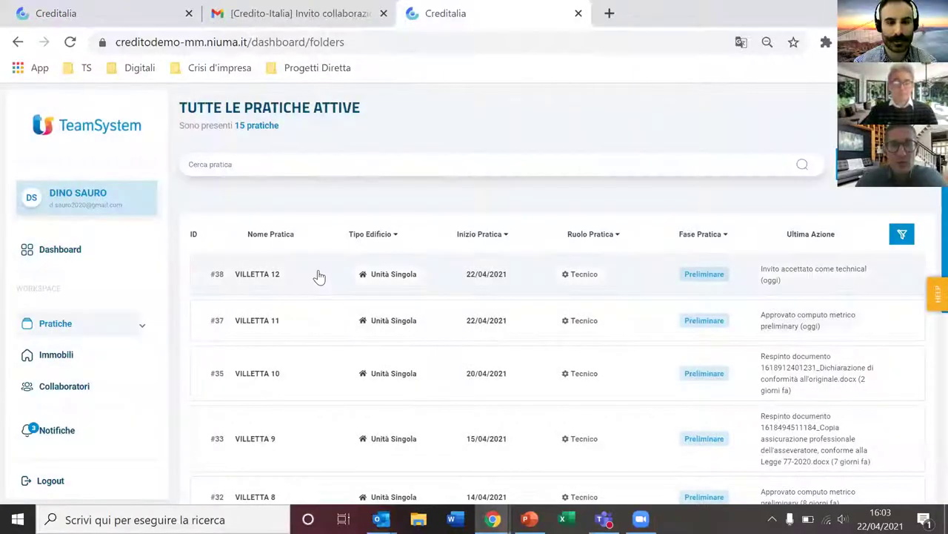
{"action": "left_click", "coordinate": [320, 276]}
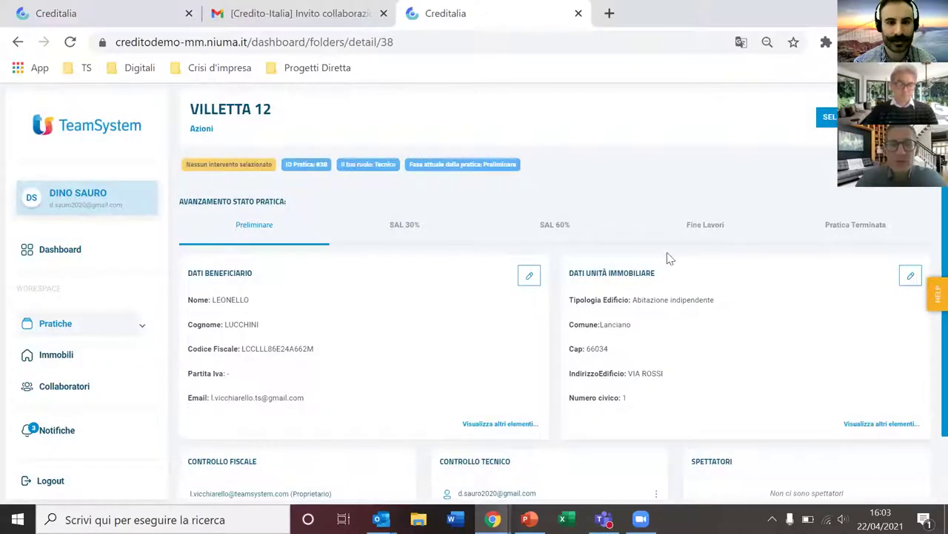
{"action": "left_click", "coordinate": [120, 18]}
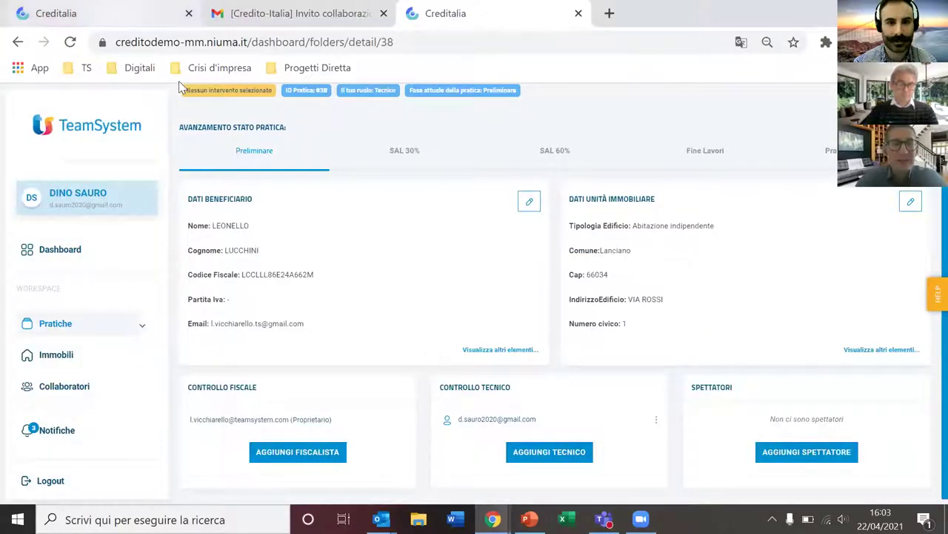
{"action": "scroll", "coordinate": [427, 288], "scroll_direction": "down", "scroll_amount": 1}
{"action": "scroll", "coordinate": [578, 329], "scroll_direction": "up", "scroll_amount": 1}
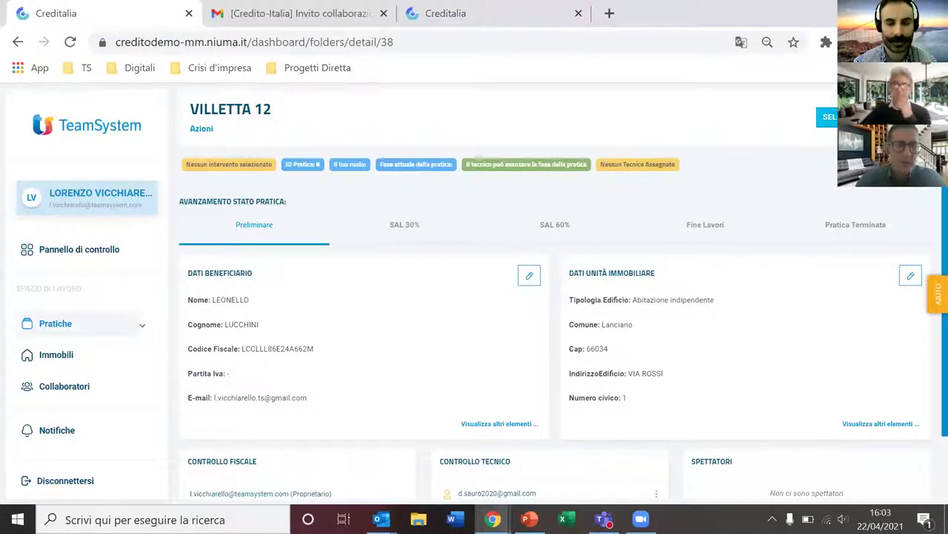
Step: Choose the 110% - Ecobonus and 110% - Sismabonus bonuses for the pratica
{"action": "left_click", "coordinate": [823, 120]}
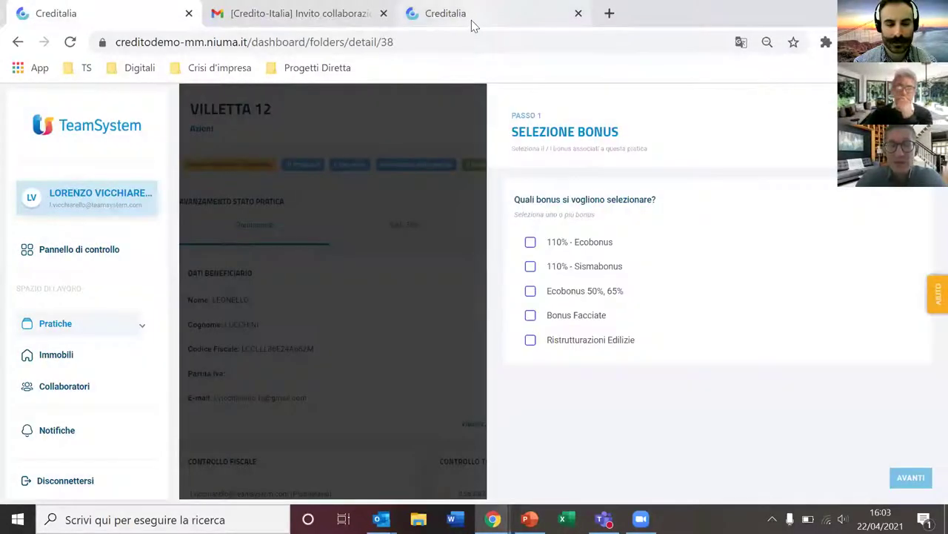
{"action": "left_click", "coordinate": [471, 20]}
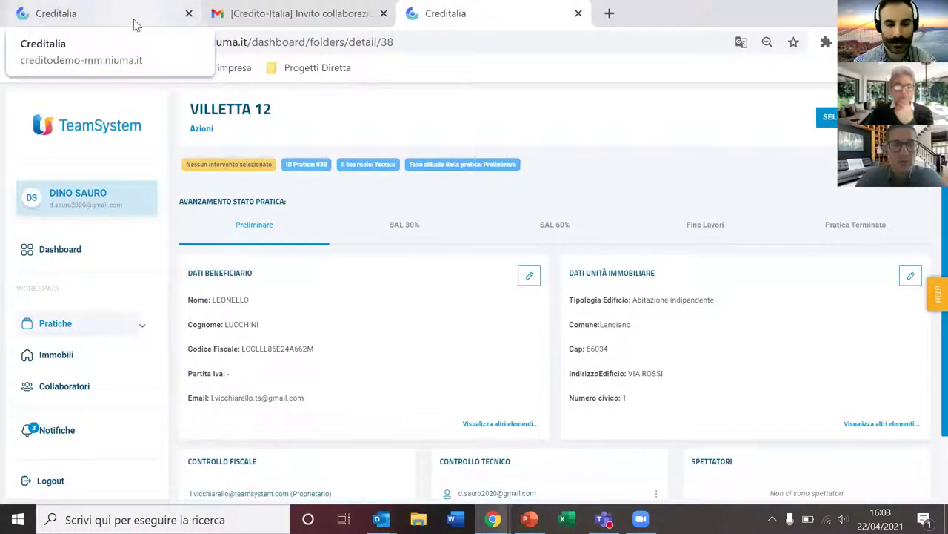
{"action": "left_click", "coordinate": [135, 22]}
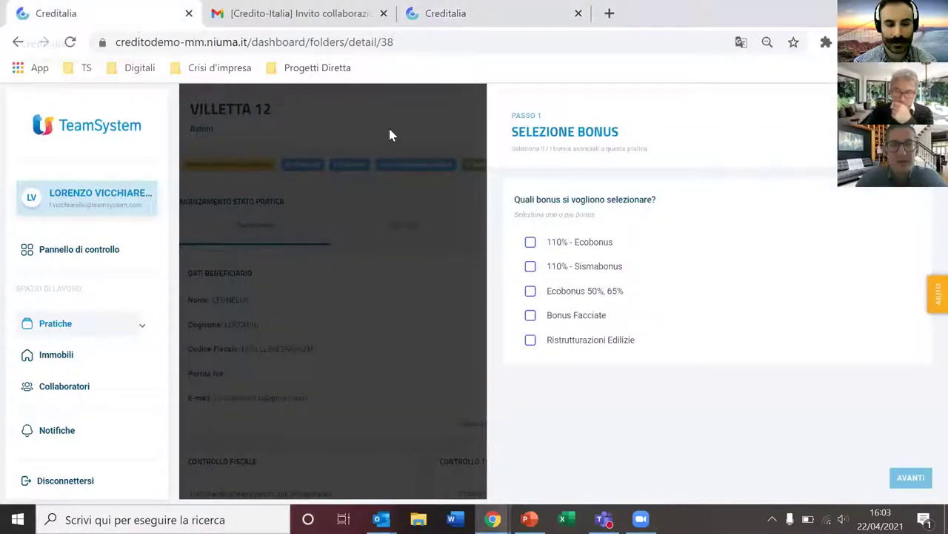
{"action": "left_click", "coordinate": [530, 246]}
{"action": "left_click", "coordinate": [529, 266]}
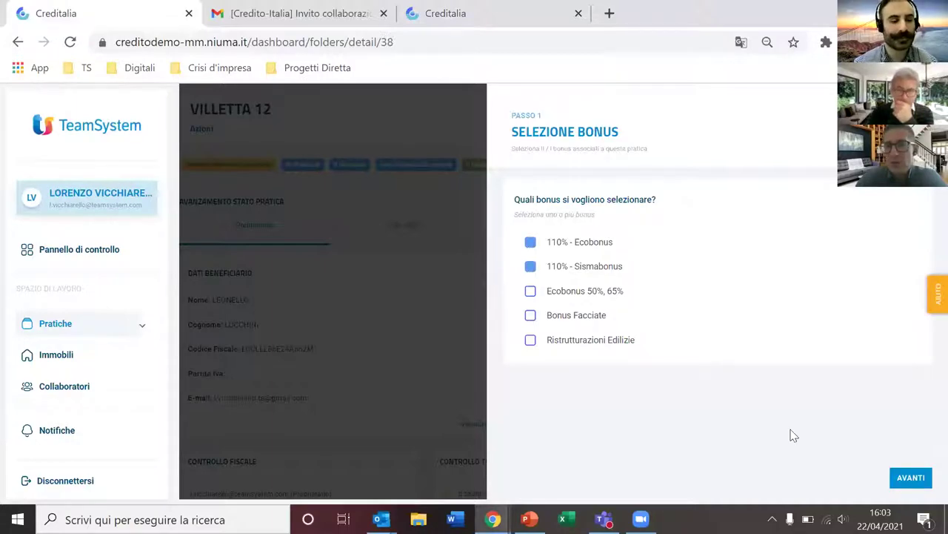
{"action": "left_click", "coordinate": [910, 478]}
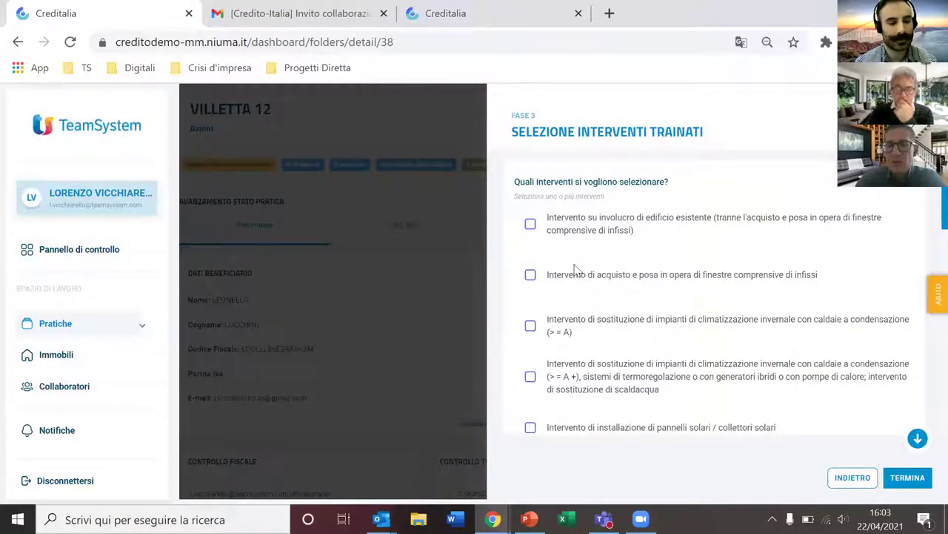
Step: Select window purchase/installation and EV charging columns as trainati interventions
{"action": "left_click_drag", "start_coordinate": [621, 132], "coordinate": [701, 134]}
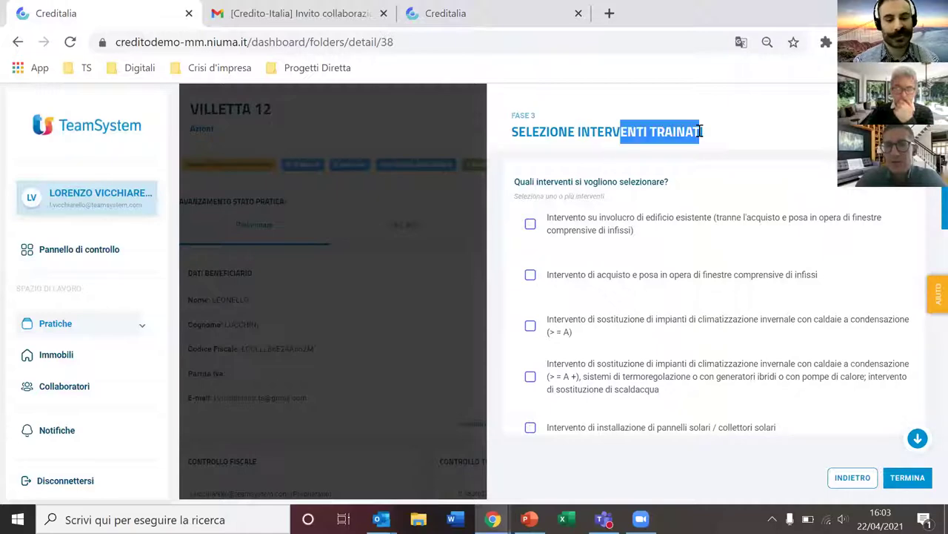
{"action": "left_click", "coordinate": [531, 275]}
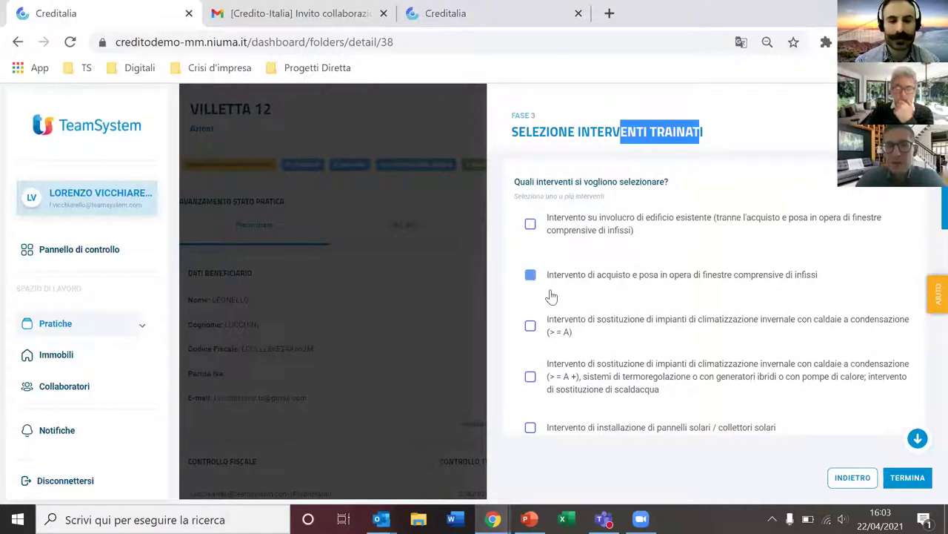
{"action": "scroll", "coordinate": [552, 296], "scroll_direction": "down", "scroll_amount": 10}
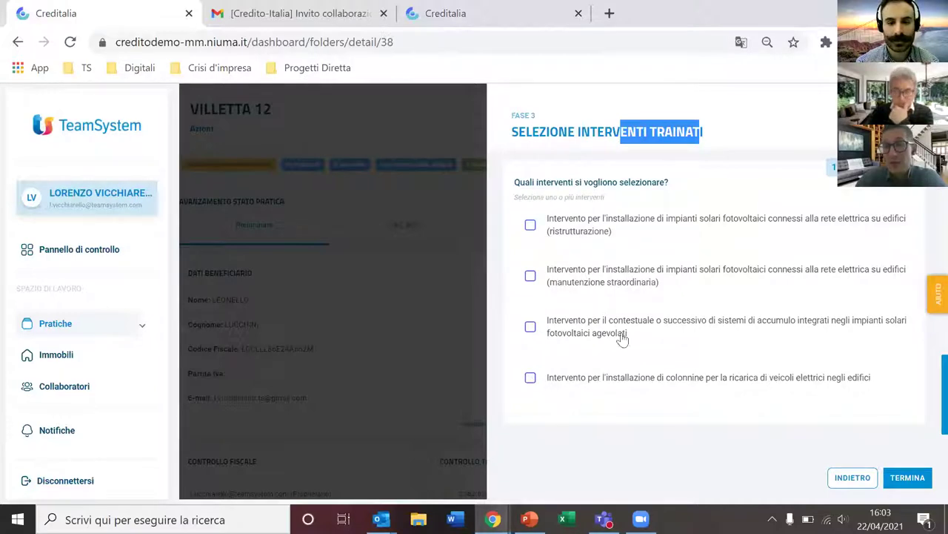
{"action": "scroll", "coordinate": [874, 221], "scroll_direction": "up", "scroll_amount": 10}
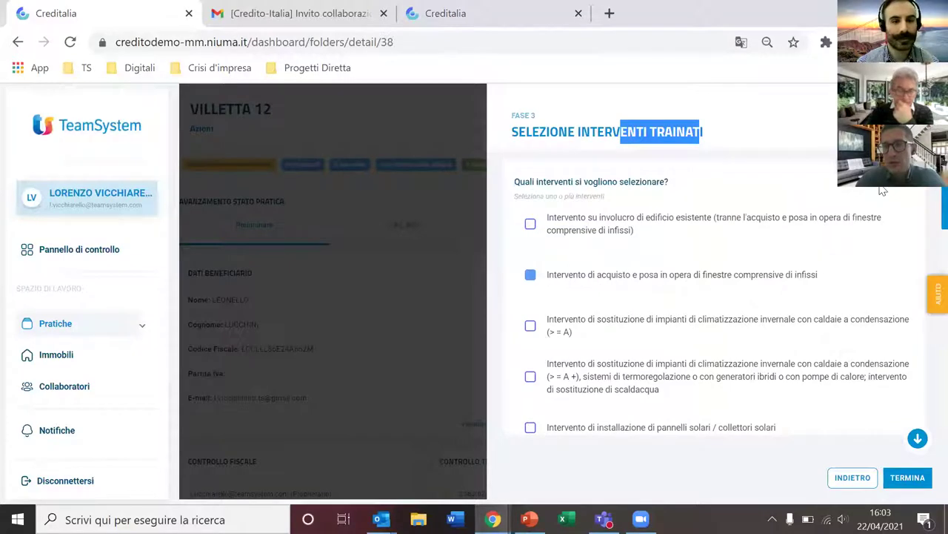
{"action": "scroll", "coordinate": [878, 208], "scroll_direction": "down", "scroll_amount": 10}
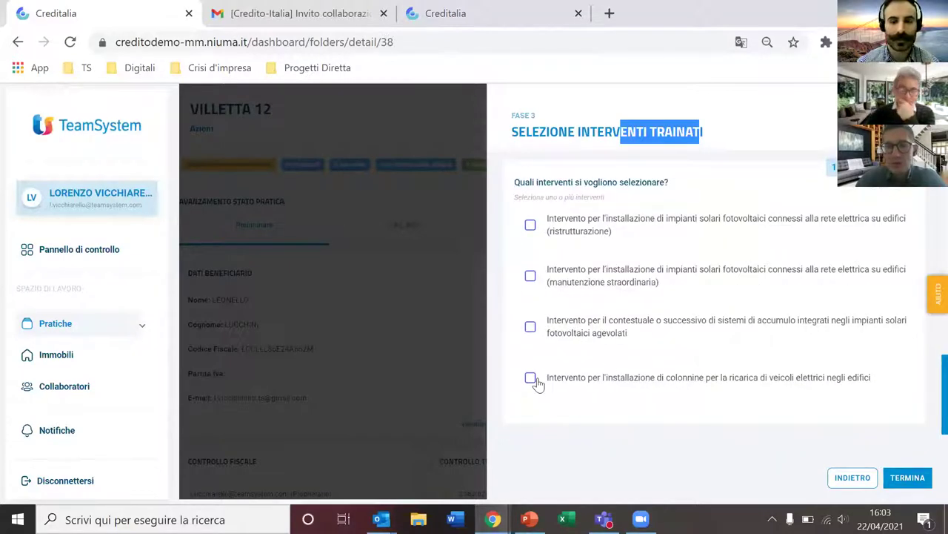
{"action": "left_click", "coordinate": [572, 379]}
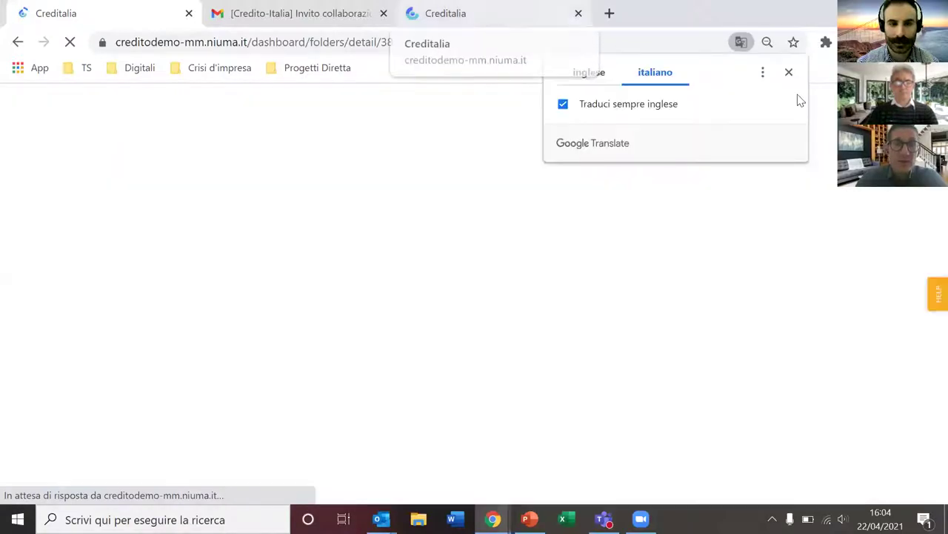
Step: Dismiss the translation prompt, log out, and sign in with the other saved account
{"action": "left_click", "coordinate": [789, 73]}
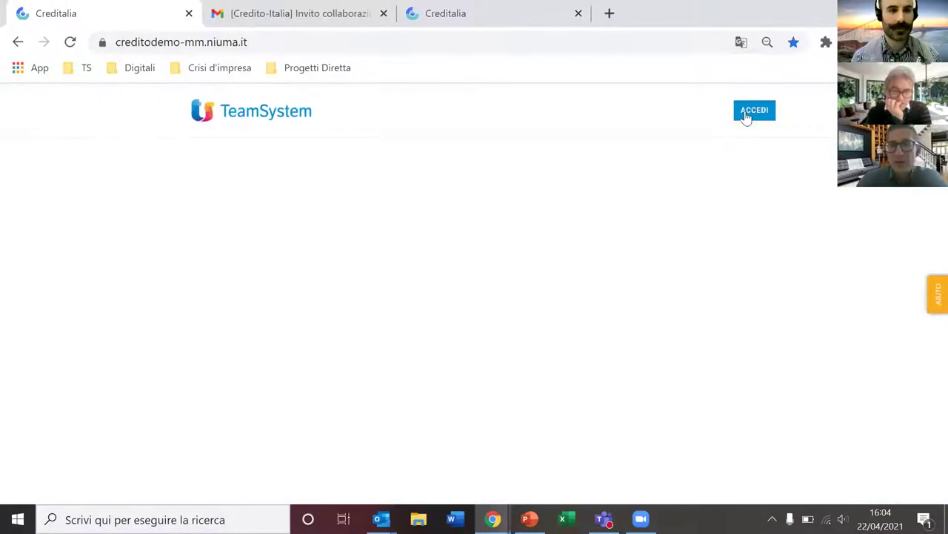
{"action": "left_click", "coordinate": [746, 116]}
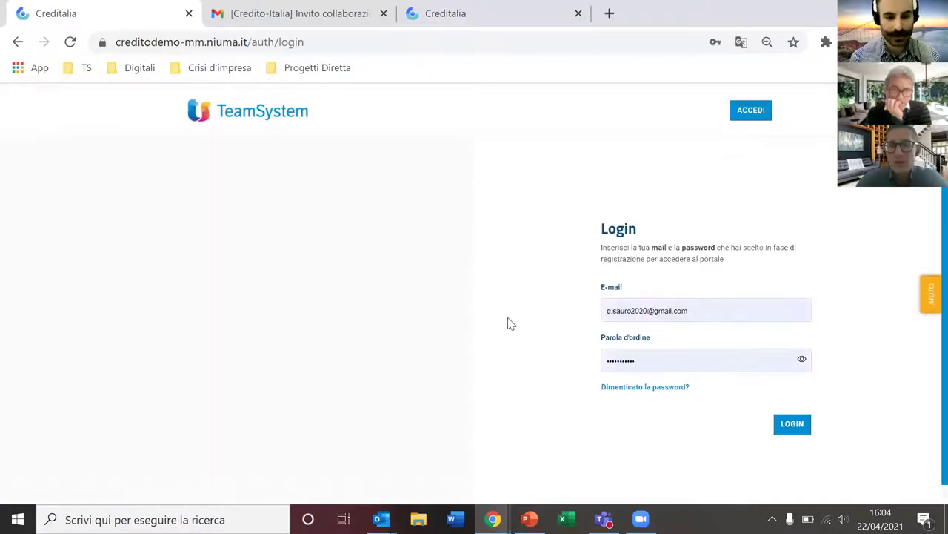
{"action": "key", "text": "ctrl+a"}
{"action": "key", "text": "BackSpace"}
{"action": "left_click", "coordinate": [661, 363]}
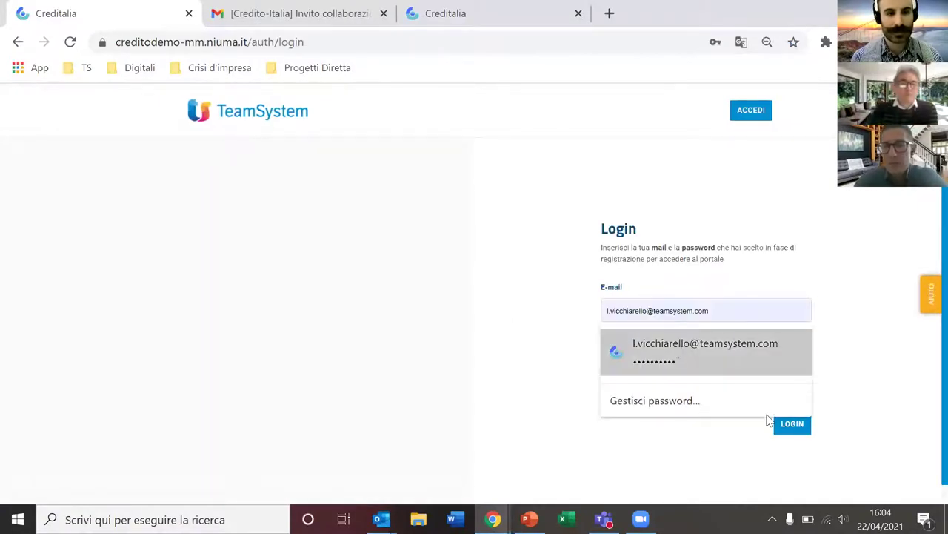
{"action": "left_click", "coordinate": [790, 424]}
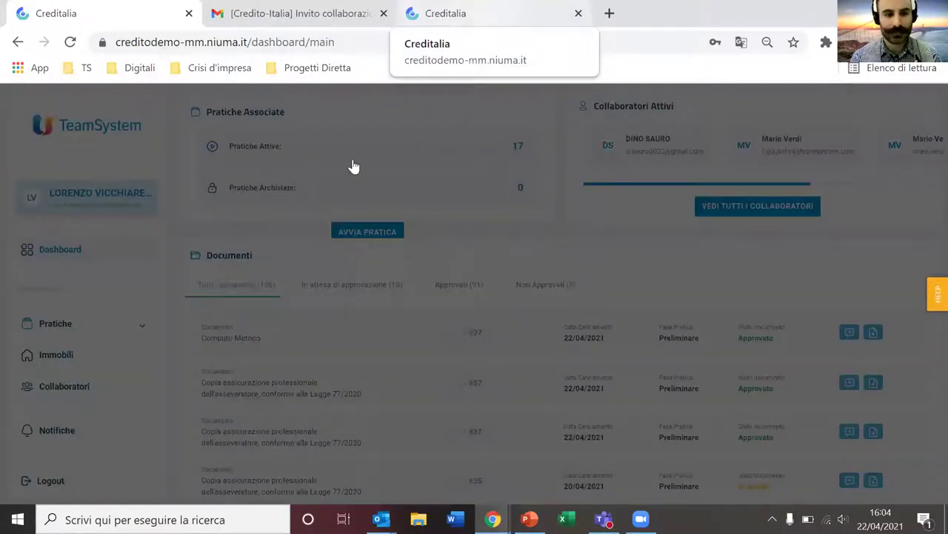
Step: Open VILLETTA 12 from Pratiche Attive in the owner's tab
{"action": "left_click", "coordinate": [354, 162]}
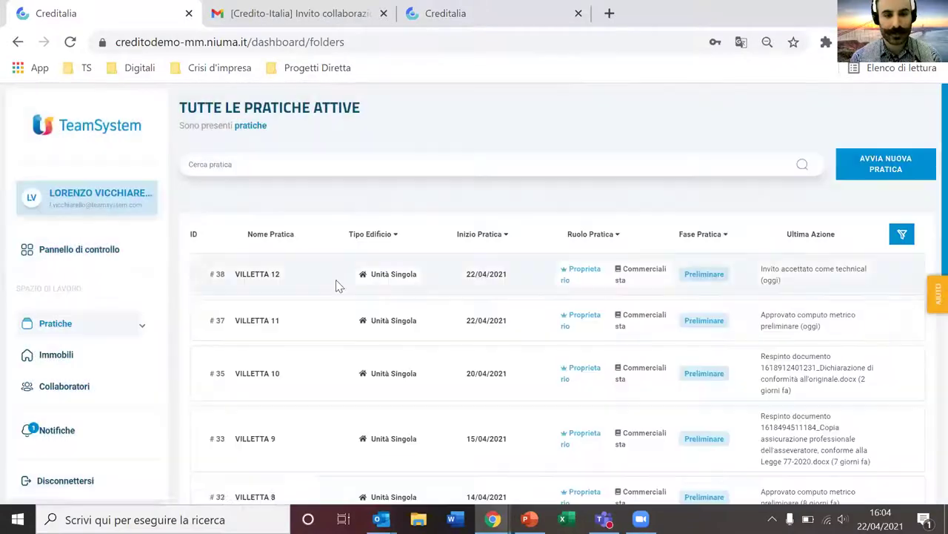
{"action": "left_click", "coordinate": [338, 283]}
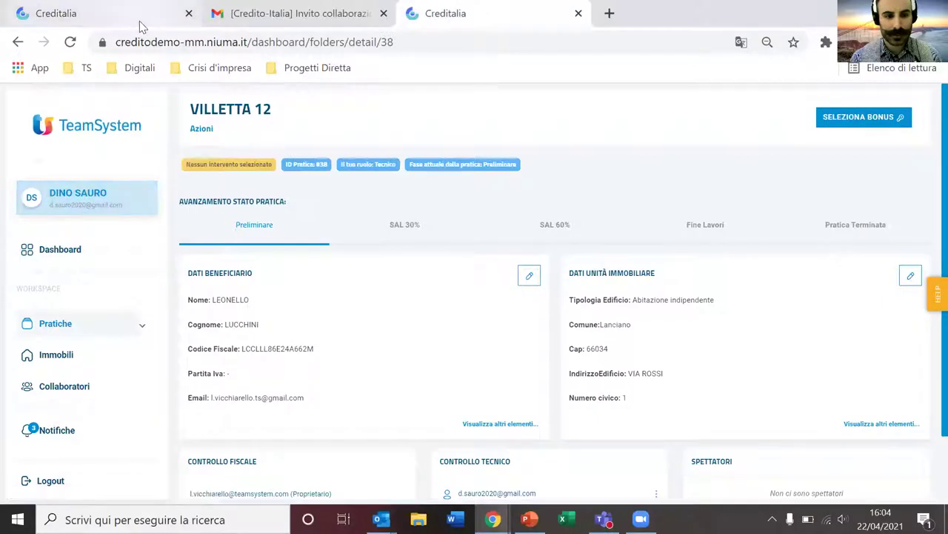
{"action": "left_click", "coordinate": [140, 21]}
{"action": "scroll", "coordinate": [345, 260], "scroll_direction": "down", "scroll_amount": 2}
{"action": "scroll", "coordinate": [345, 287], "scroll_direction": "up", "scroll_amount": 2}
Step: Review the preliminary beneficiary documents: Ricevuta pagamento IMU and latest tax return
{"action": "left_click", "coordinate": [345, 287]}
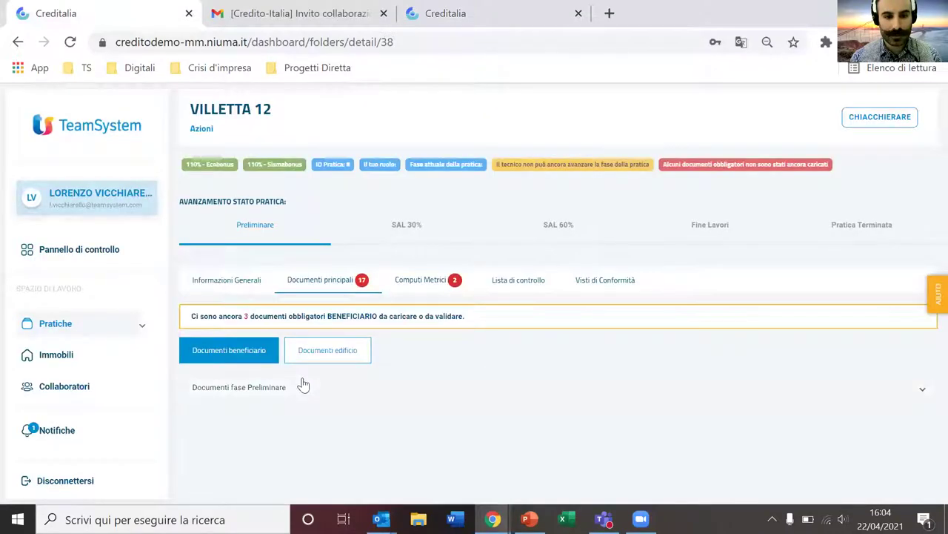
{"action": "left_click", "coordinate": [304, 385]}
{"action": "scroll", "coordinate": [418, 361], "scroll_direction": "down", "scroll_amount": 1}
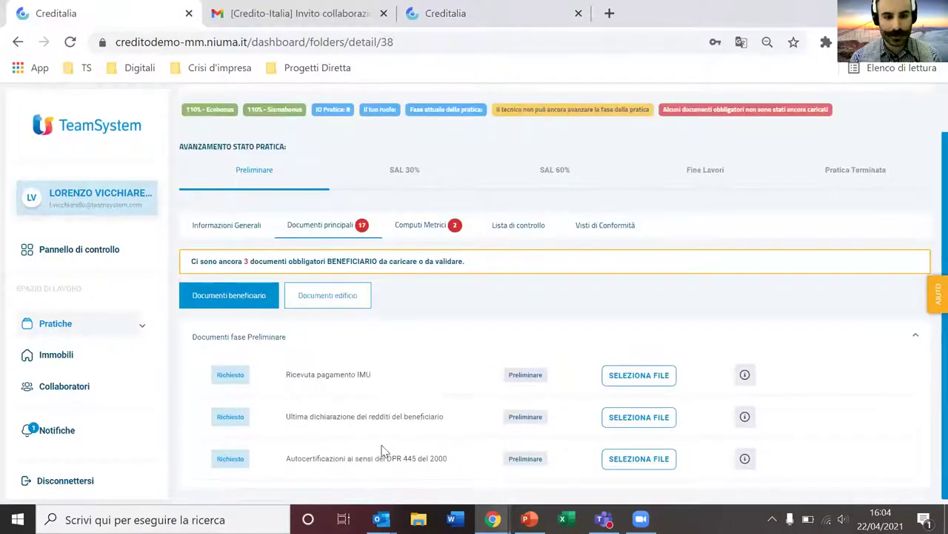
{"action": "left_click_drag", "start_coordinate": [288, 373], "coordinate": [381, 379]}
{"action": "left_click_drag", "start_coordinate": [290, 417], "coordinate": [447, 428]}
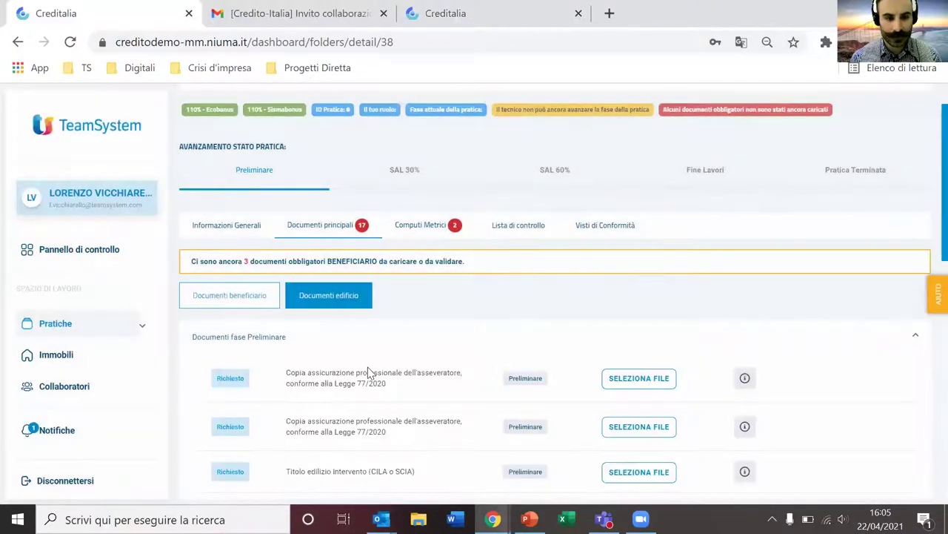
Step: Check the Titolo edilizio intervento building requirement, then show the Computi Metrici tab
{"action": "scroll", "coordinate": [371, 372], "scroll_direction": "down", "scroll_amount": 1}
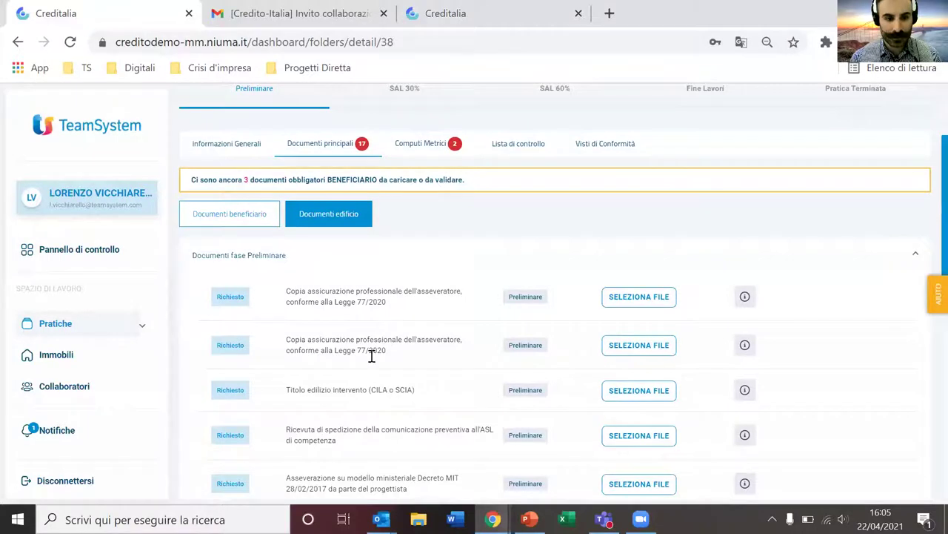
{"action": "left_click_drag", "start_coordinate": [349, 391], "coordinate": [370, 400]}
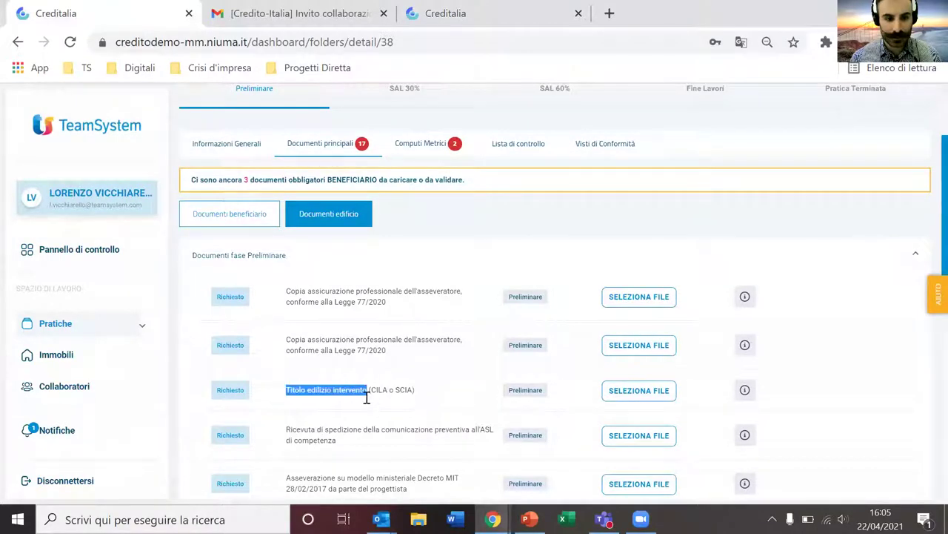
{"action": "scroll", "coordinate": [347, 427], "scroll_direction": "down", "scroll_amount": 2}
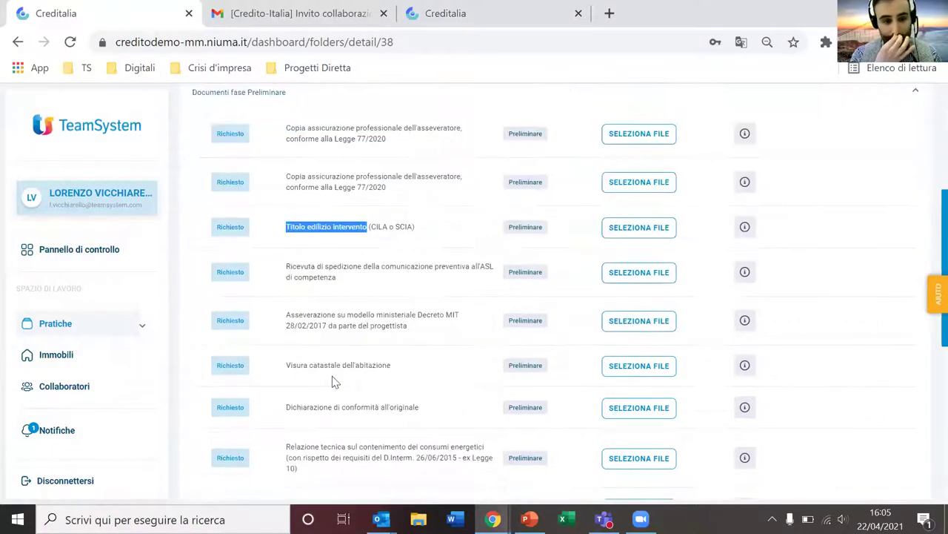
{"action": "scroll", "coordinate": [413, 289], "scroll_direction": "up", "scroll_amount": 3}
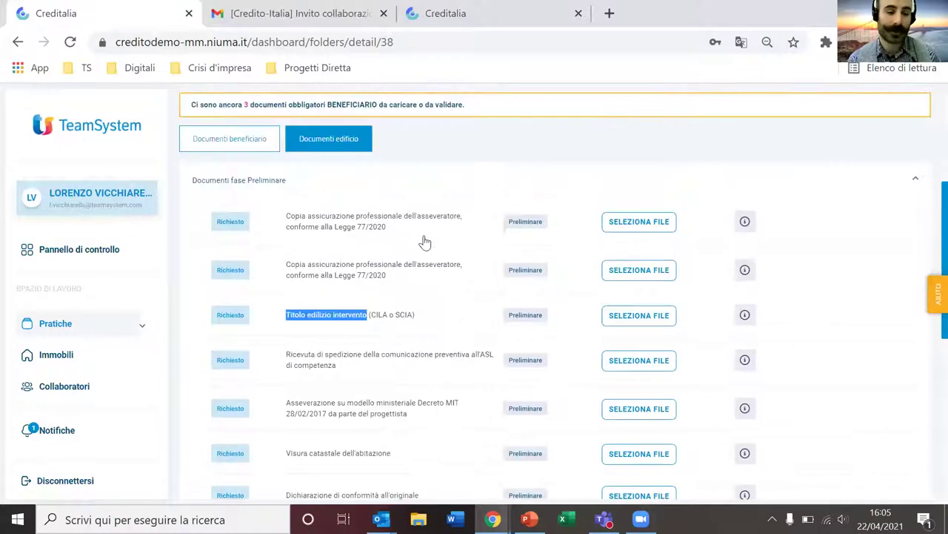
{"action": "left_click", "coordinate": [443, 233]}
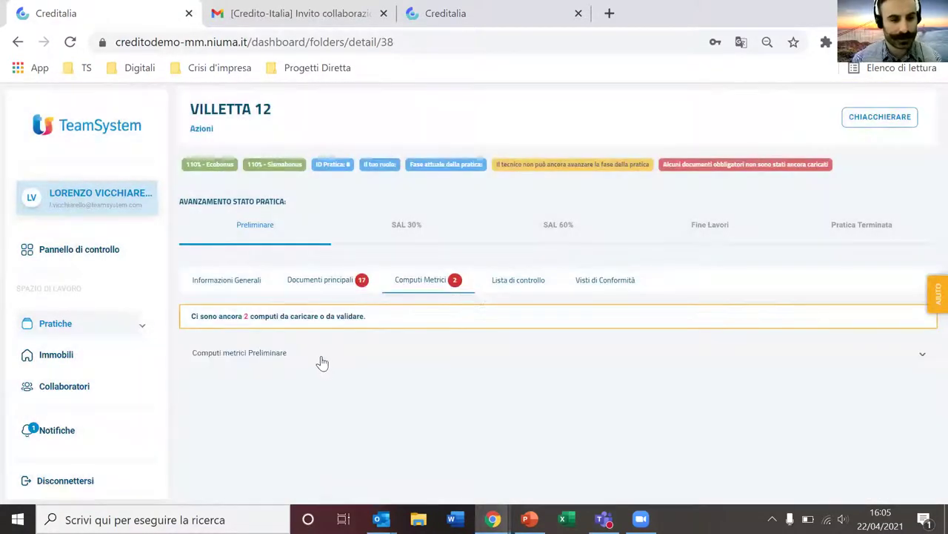
Step: Expand the preliminary computi, then reopen VILLETTA 12 from Pratiche Attive in the technician's tab
{"action": "left_click", "coordinate": [322, 358]}
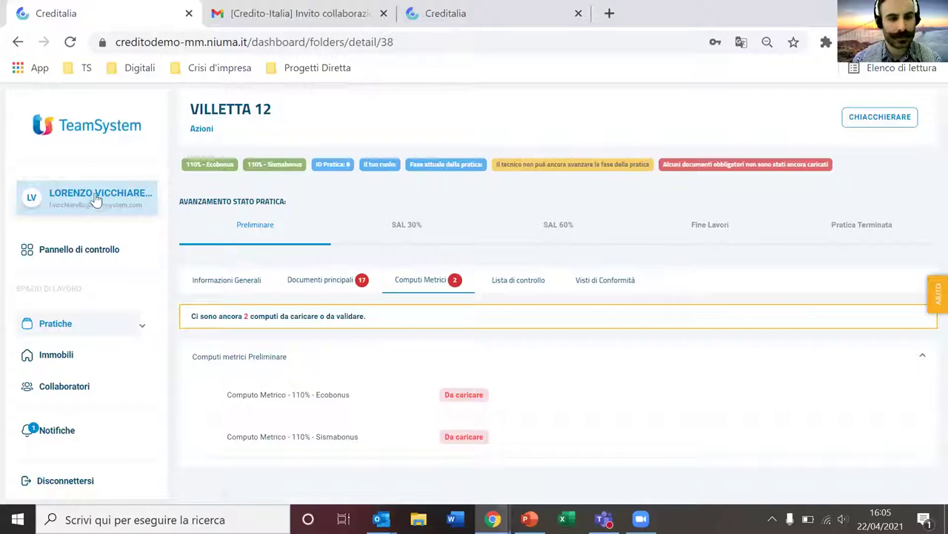
{"action": "left_click", "coordinate": [461, 15]}
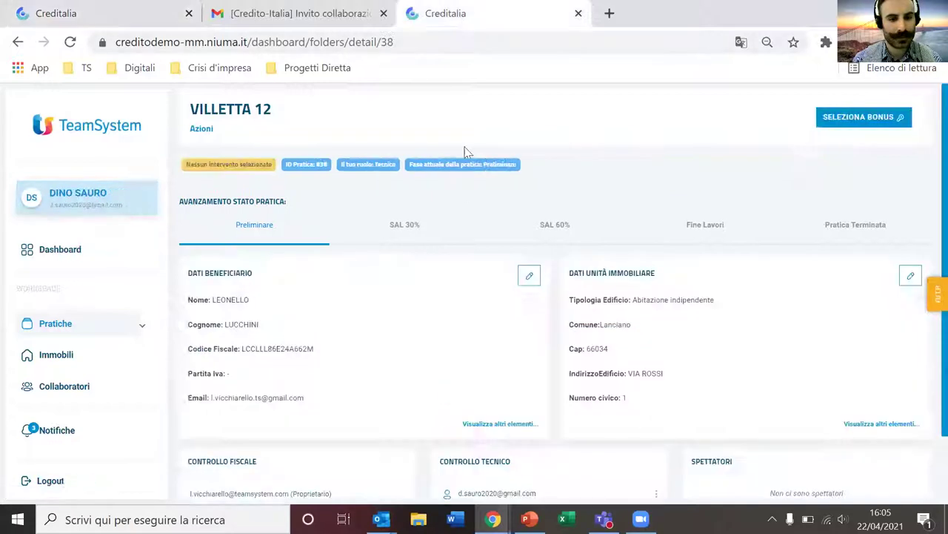
{"action": "left_click", "coordinate": [115, 327]}
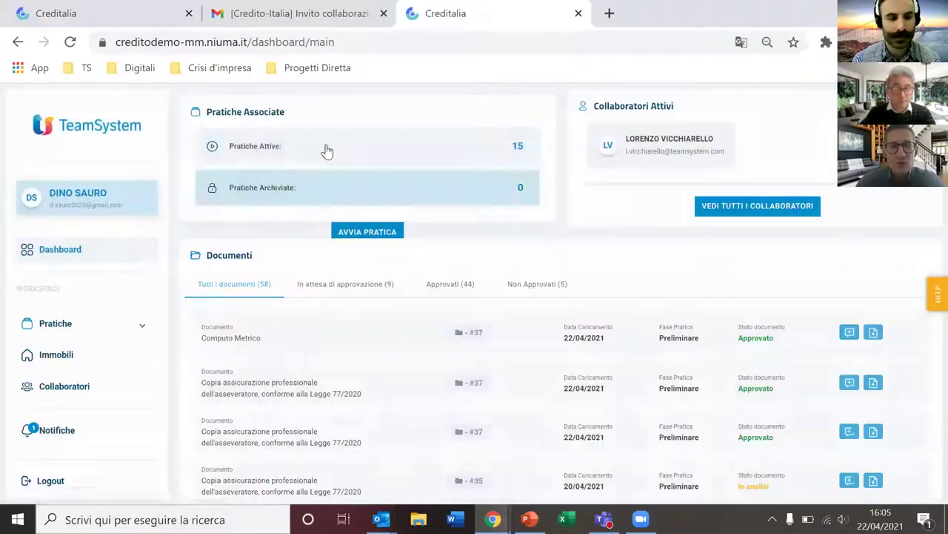
{"action": "left_click", "coordinate": [326, 151]}
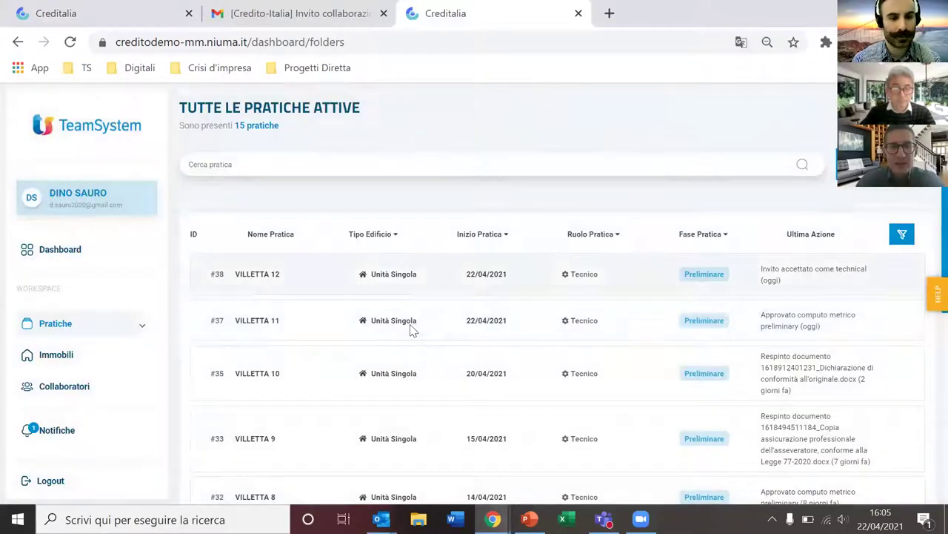
{"action": "left_click", "coordinate": [417, 335]}
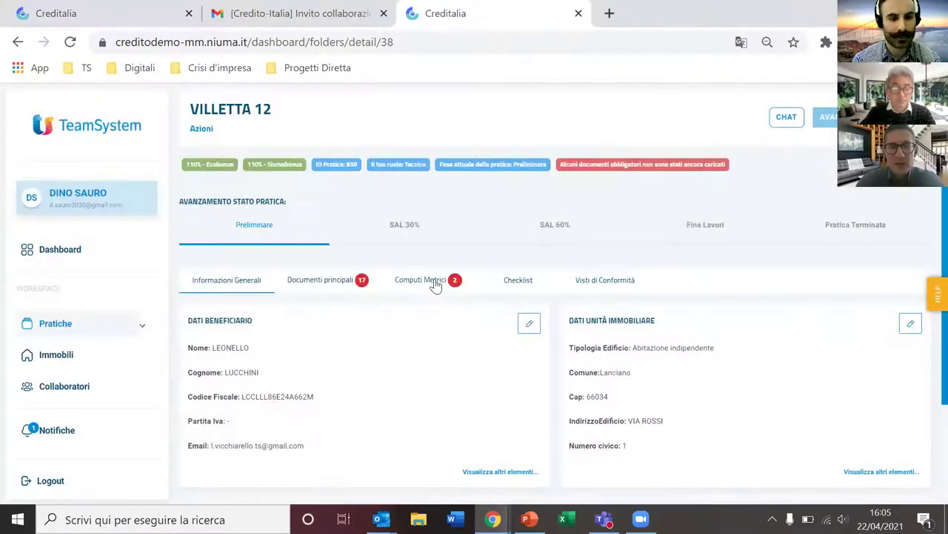
Step: Start uploading the Ecobonus computo metrico and fill the heating replacement's total works value
{"action": "left_click", "coordinate": [436, 285]}
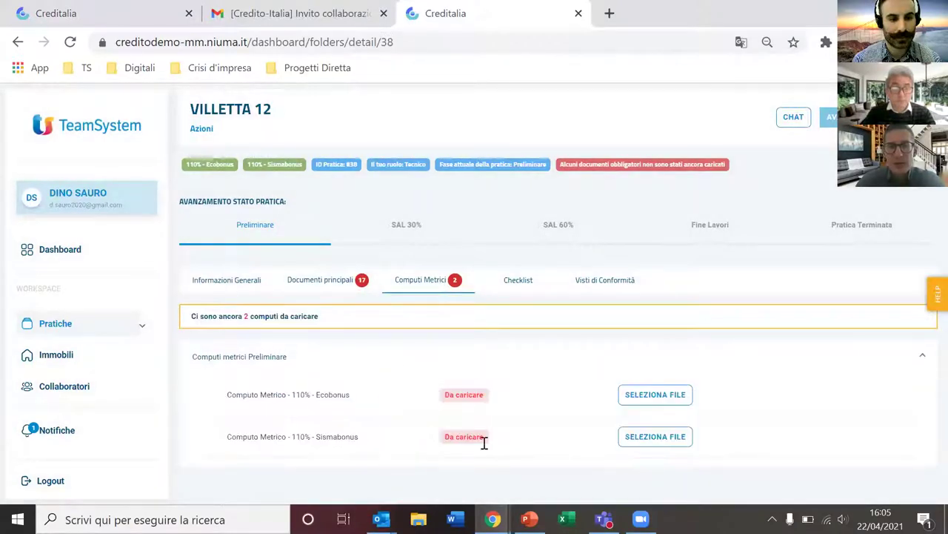
{"action": "left_click", "coordinate": [656, 398]}
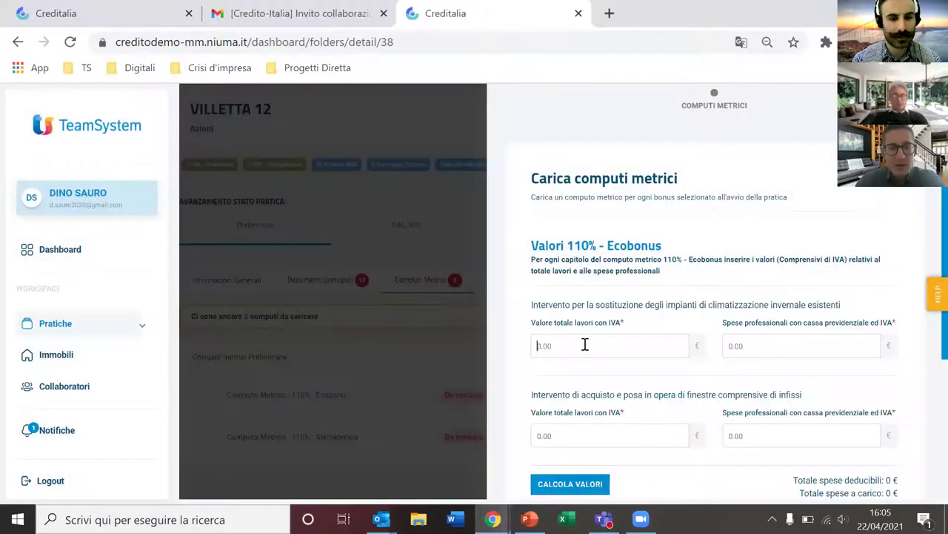
{"action": "left_click", "coordinate": [585, 345]}
Step: Enter values 123.444, 1.234, 34.555, 1.334, calculate 72477.90 € deductible, then pick a file
{"action": "type", "text": "123.444"}
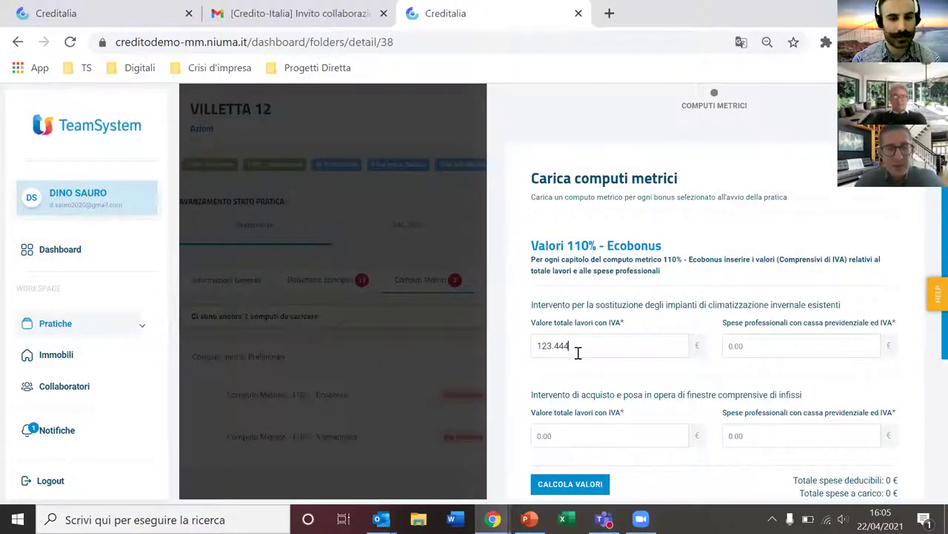
{"action": "key", "text": "Tab"}
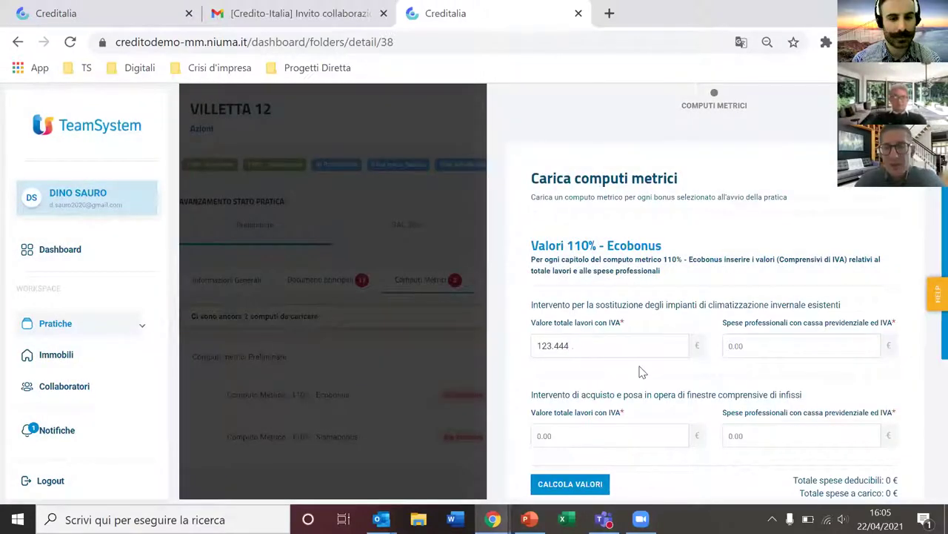
{"action": "type", "text": "1234"}
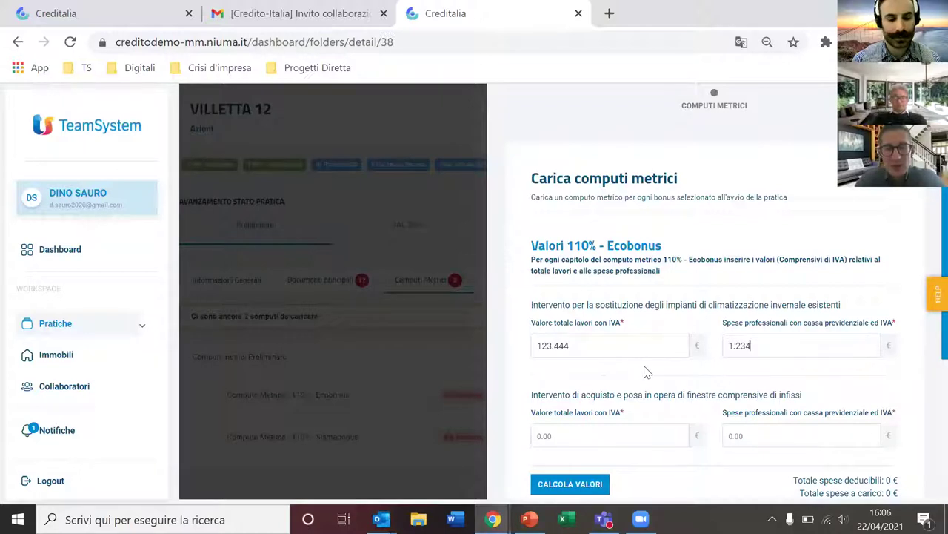
{"action": "type", "text": "345551334"}
{"action": "scroll", "coordinate": [617, 348], "scroll_direction": "down", "scroll_amount": 2}
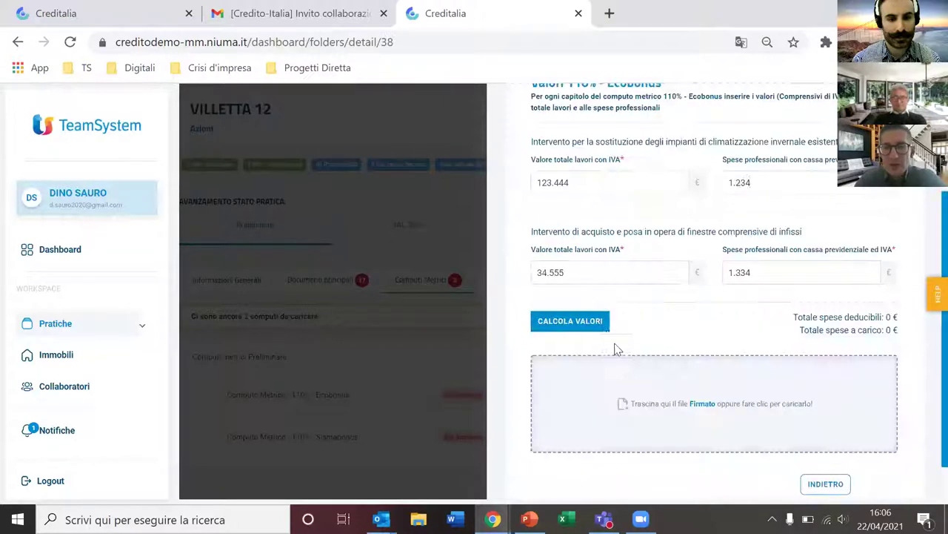
{"action": "left_click", "coordinate": [735, 379]}
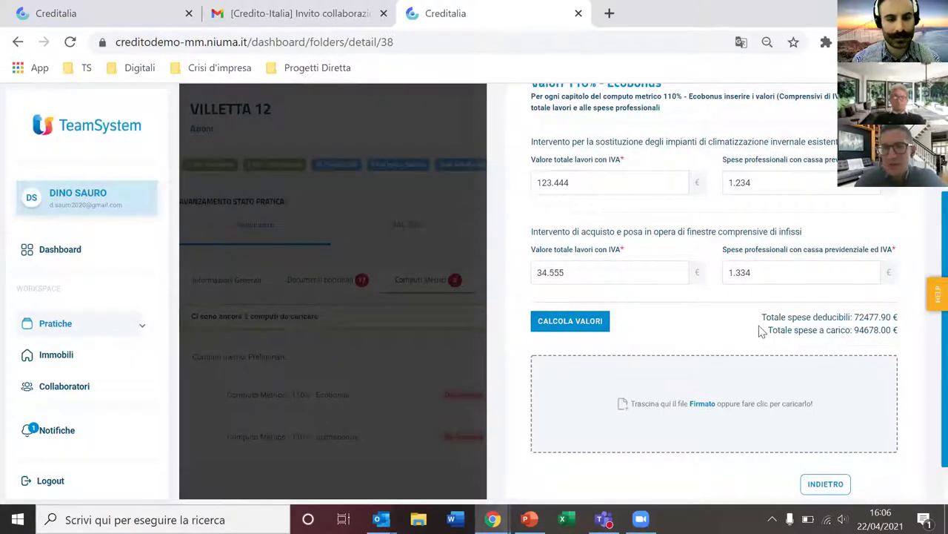
{"action": "scroll", "coordinate": [773, 355], "scroll_direction": "down", "scroll_amount": 1}
{"action": "left_click", "coordinate": [733, 358]}
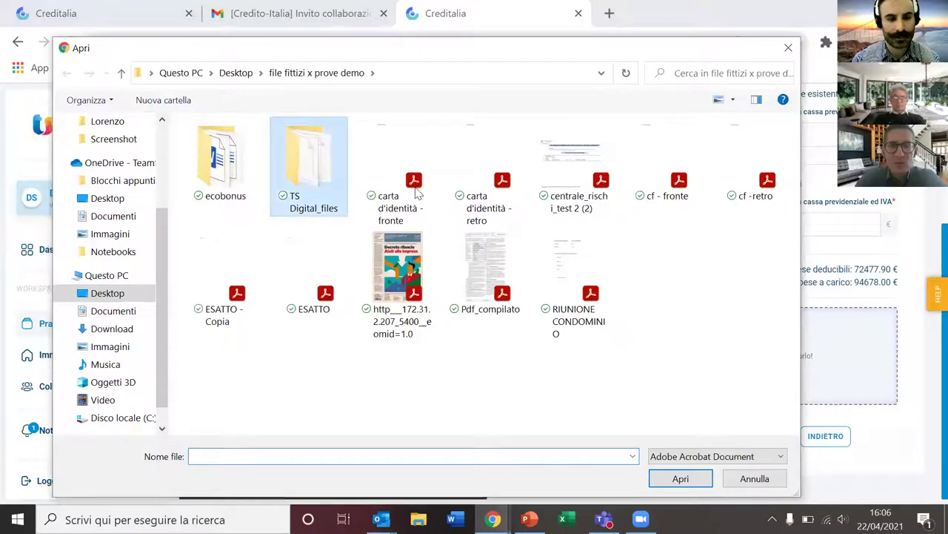
Step: Upload the carta d'identità - fronte file and save the Ecobonus computo metrico
{"action": "left_click", "coordinate": [415, 189]}
{"action": "left_click", "coordinate": [701, 476]}
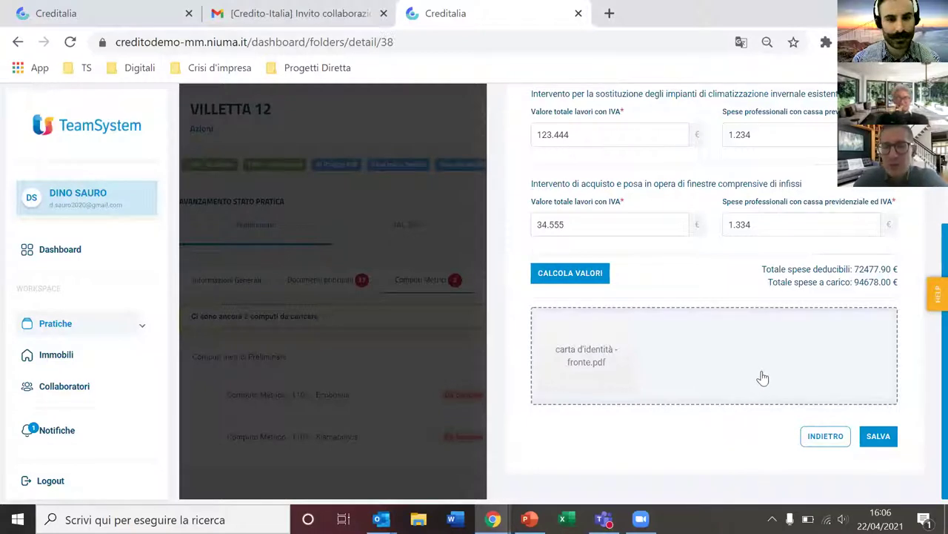
{"action": "left_click", "coordinate": [879, 438]}
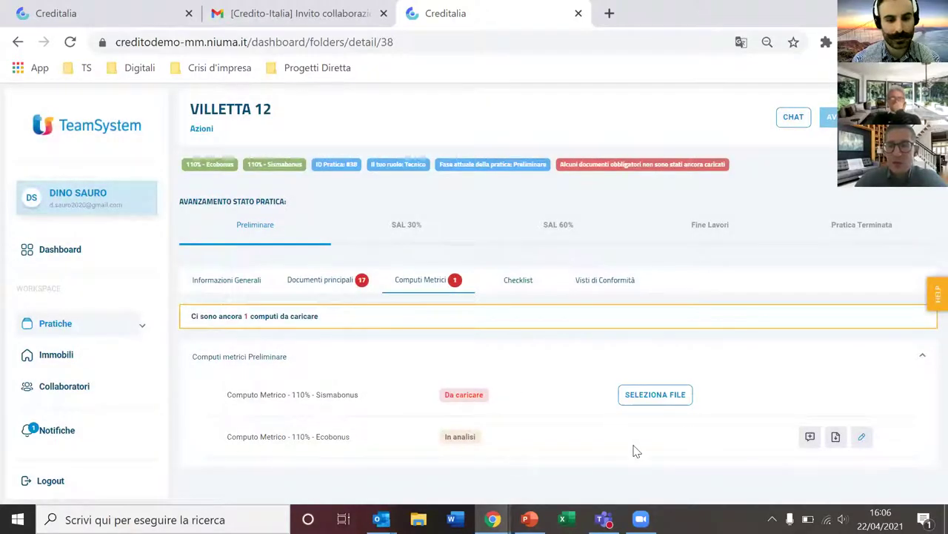
Step: Comment 'Ciao ho caricato il document correttamente' on the Ecobonus computo metrico and save it
{"action": "left_click", "coordinate": [811, 438]}
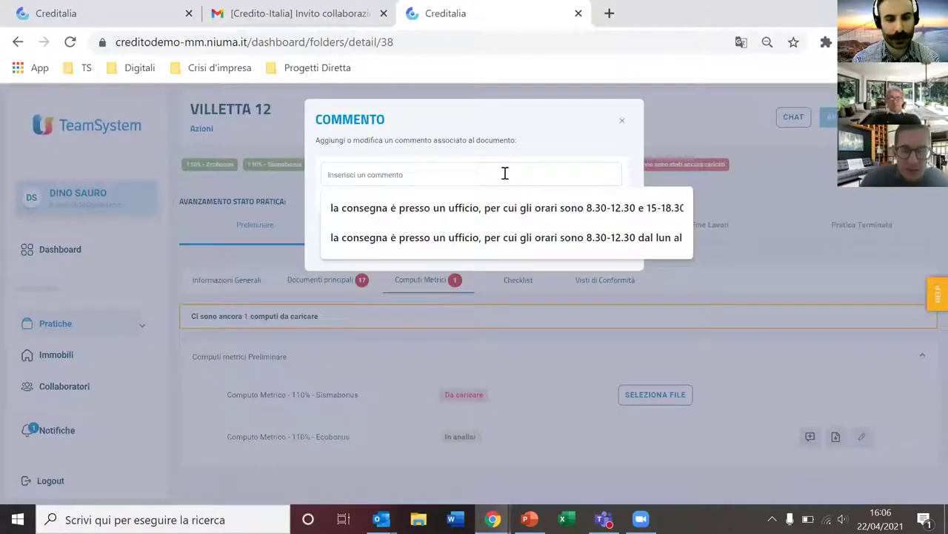
{"action": "type", "text": "Ci"}
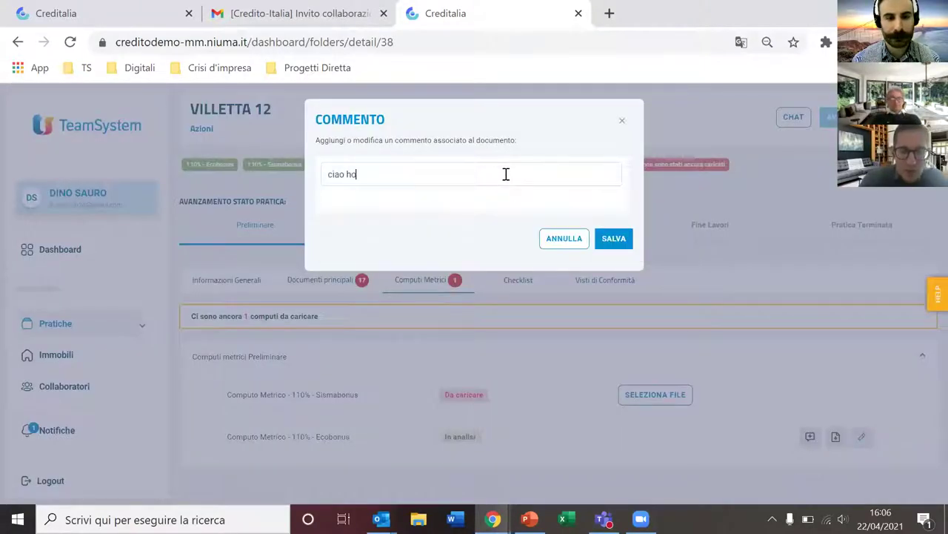
{"action": "type", "text": "ao ho caricato il documento"}
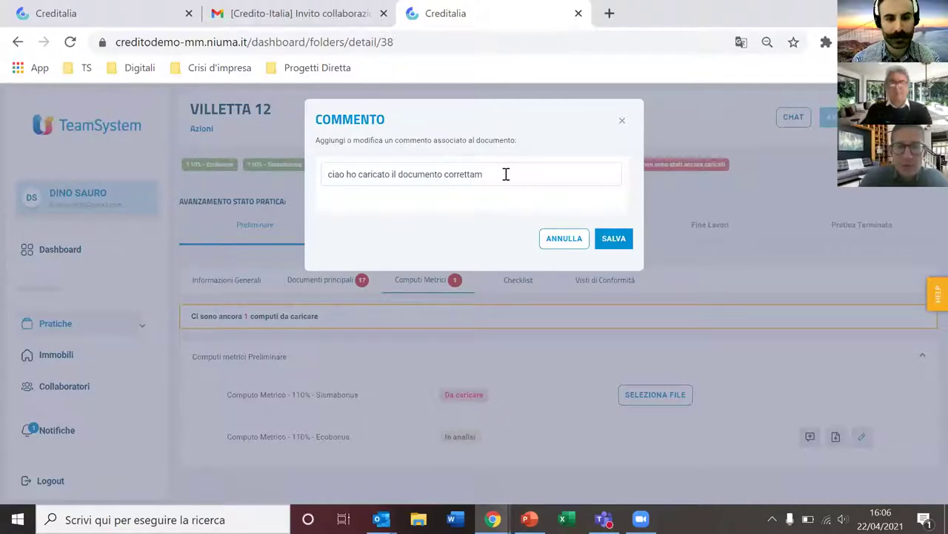
{"action": "type", "text": "correttamente"}
{"action": "left_click", "coordinate": [613, 239]}
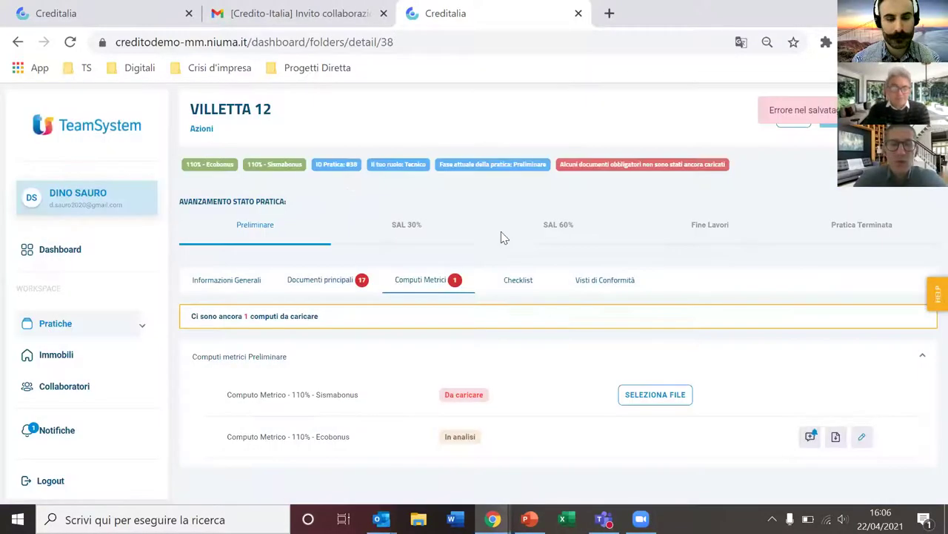
Step: In the reviewer's view, open the VILLETTA 12 practice from the latest notification
{"action": "left_click", "coordinate": [133, 15]}
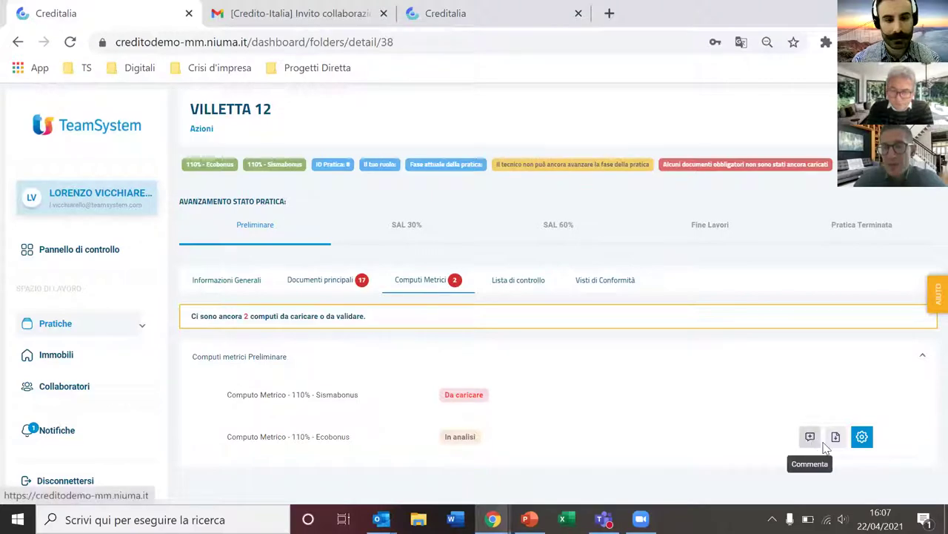
{"action": "left_click", "coordinate": [139, 435]}
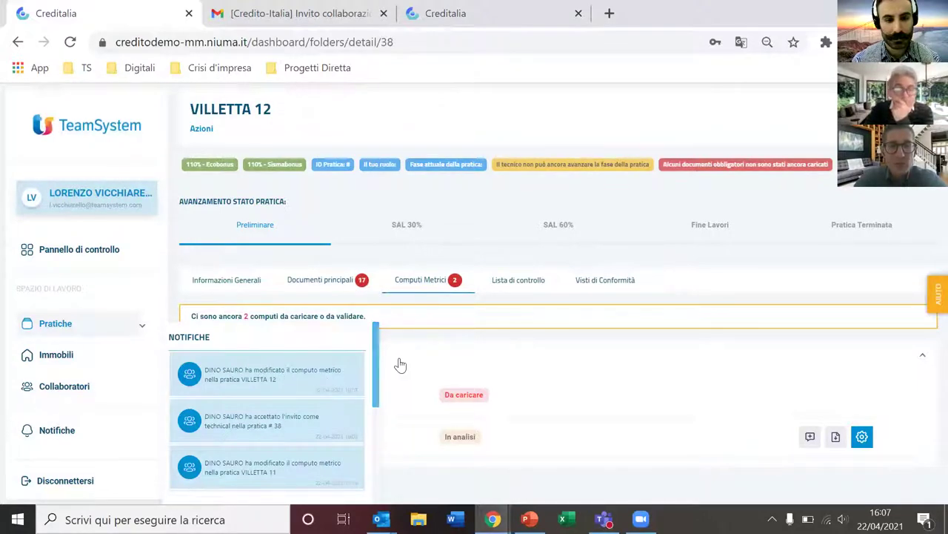
{"action": "left_click", "coordinate": [346, 368]}
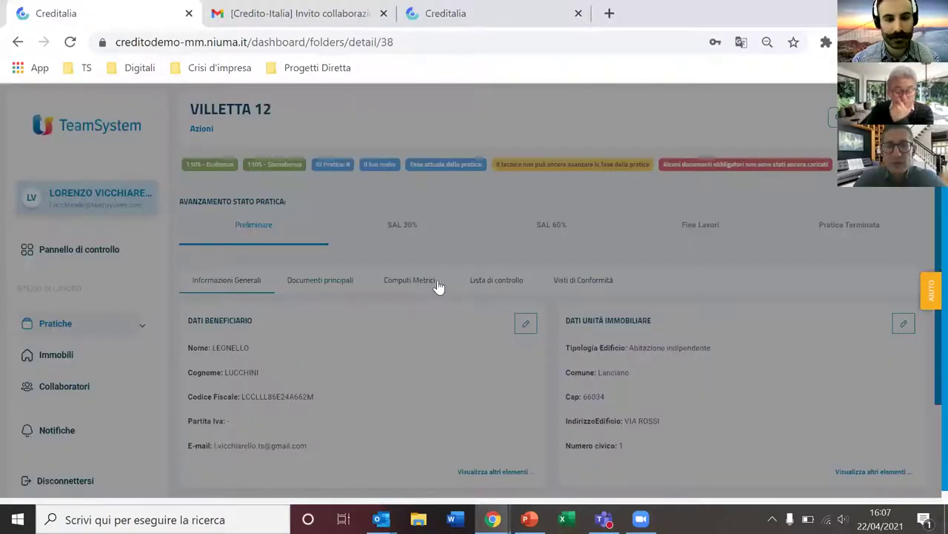
Step: Expand the preliminary Computi Metrici and open the Ecobonus computo's comment window
{"action": "left_click", "coordinate": [434, 282]}
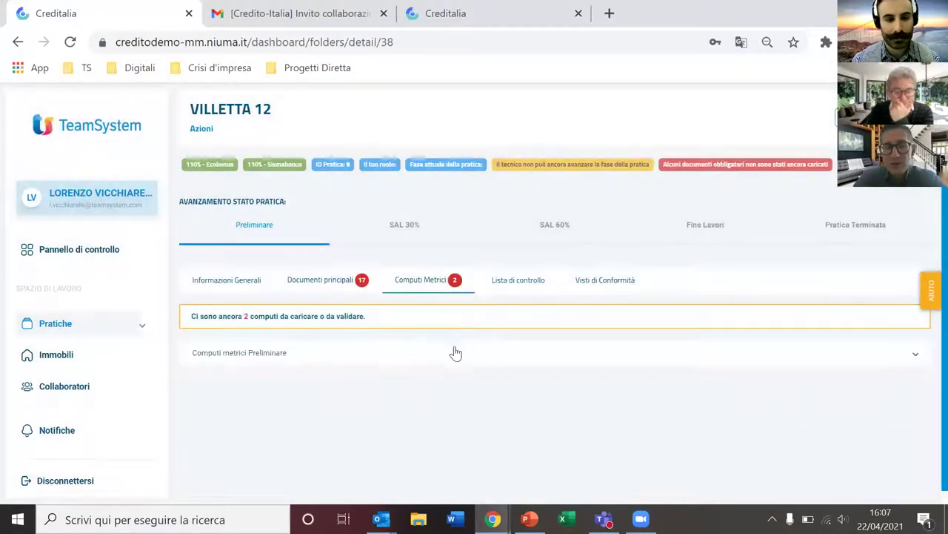
{"action": "left_click", "coordinate": [457, 355]}
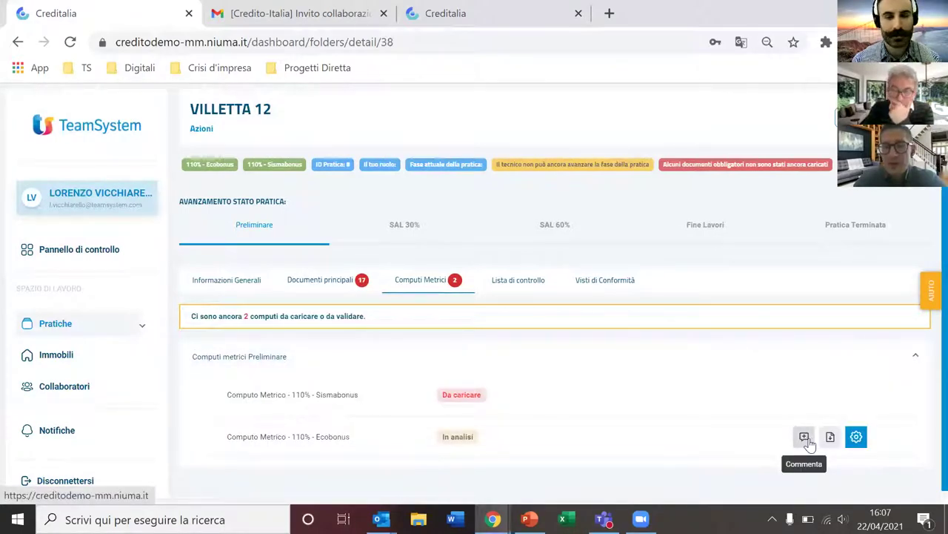
{"action": "left_click", "coordinate": [469, 13]}
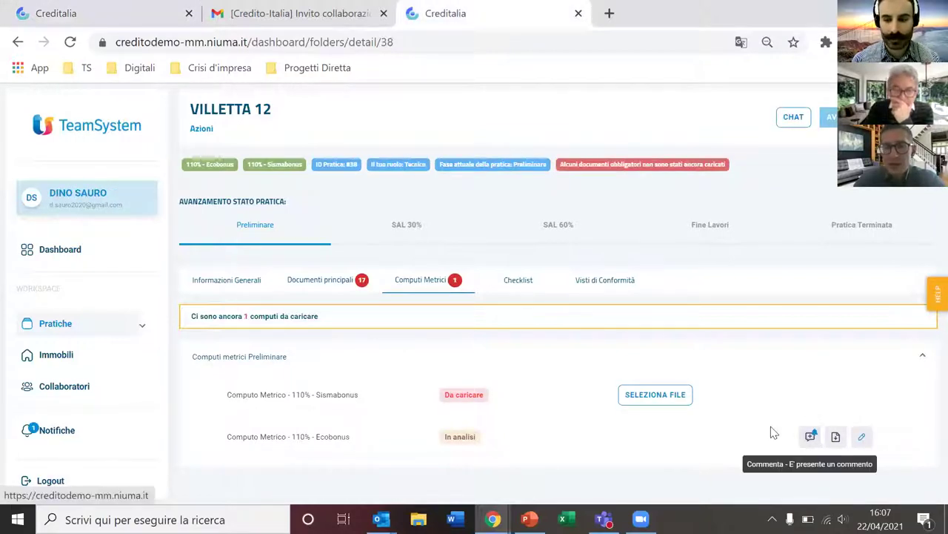
{"action": "left_click", "coordinate": [122, 15]}
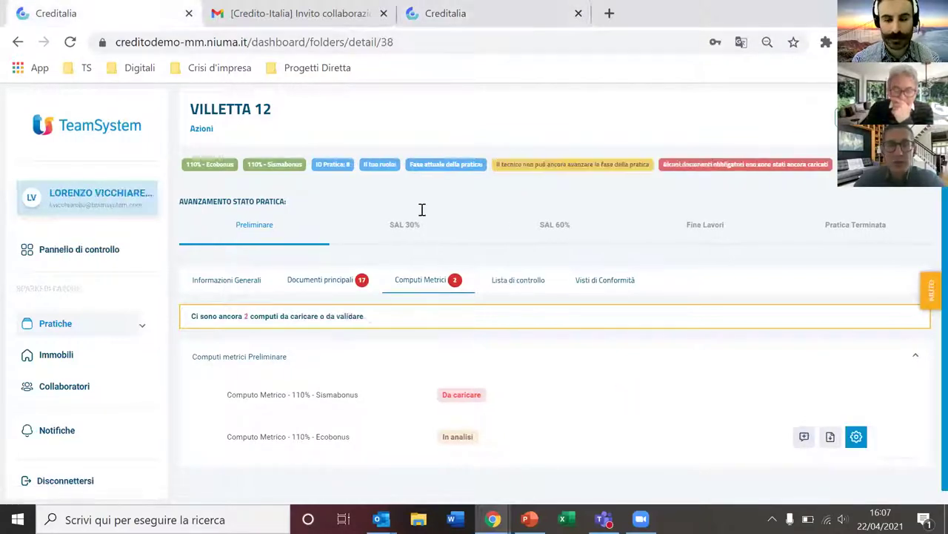
{"action": "left_click", "coordinate": [804, 437]}
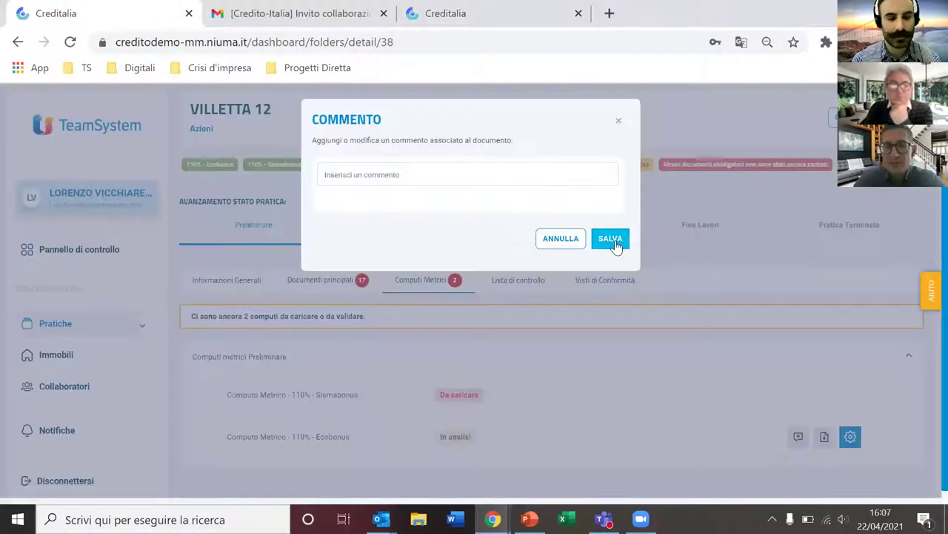
Step: Mark the Ecobonus computo Documento Non Valido with reason 'non è corretto ricaricarlo'
{"action": "left_click", "coordinate": [571, 234]}
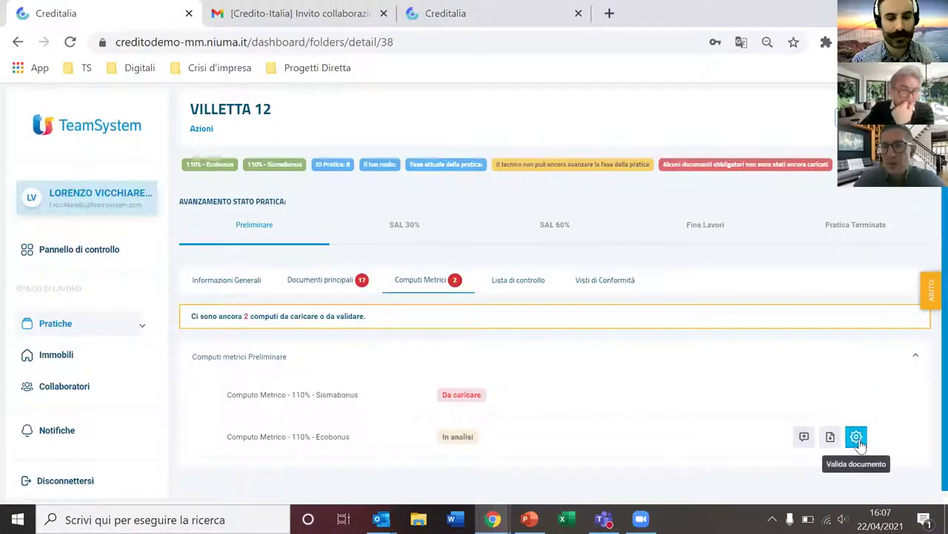
{"action": "left_click", "coordinate": [848, 436]}
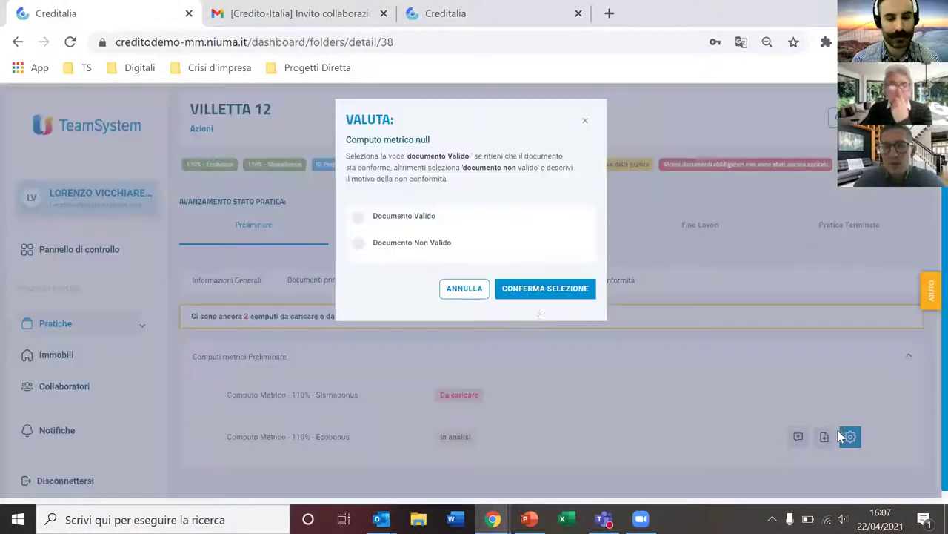
{"action": "left_click", "coordinate": [400, 220]}
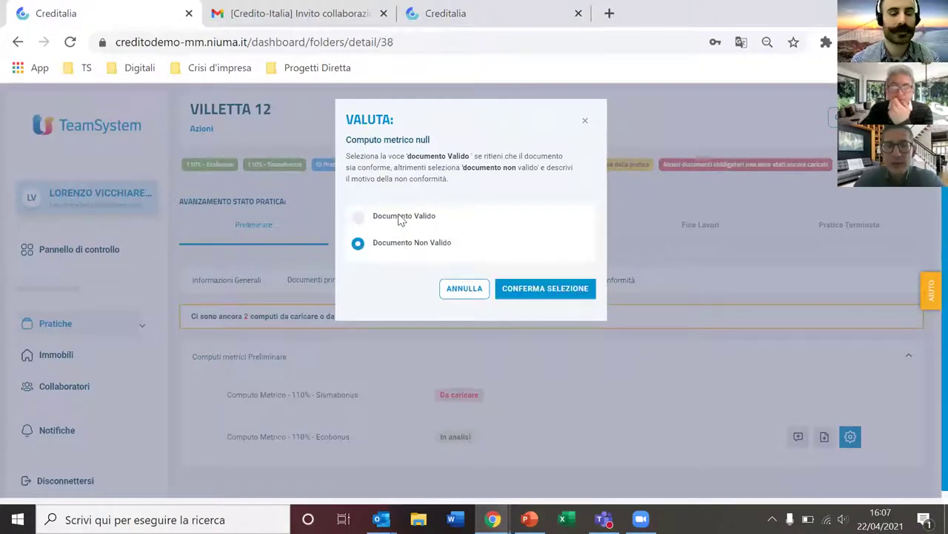
{"action": "left_click", "coordinate": [401, 243]}
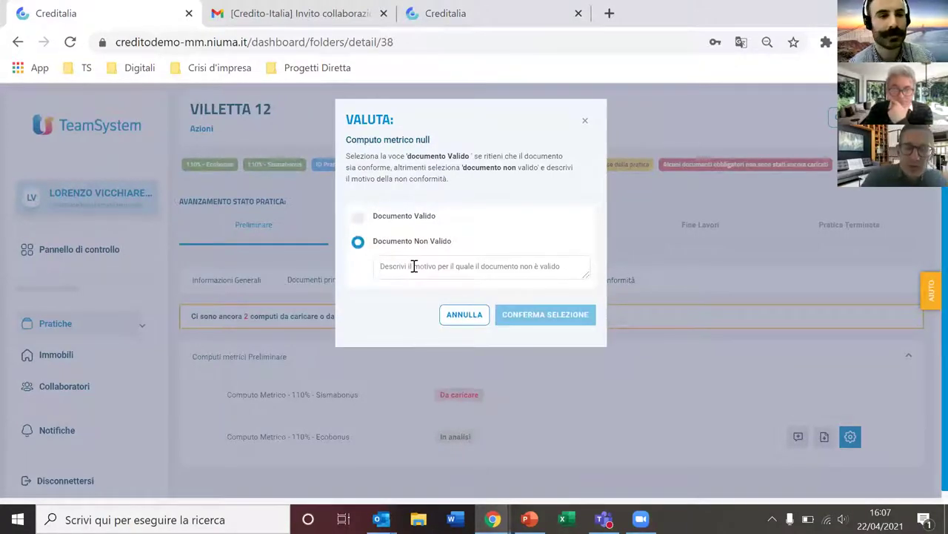
{"action": "left_click", "coordinate": [414, 267]}
{"action": "type", "text": "non è corretto ricaricarlo"}
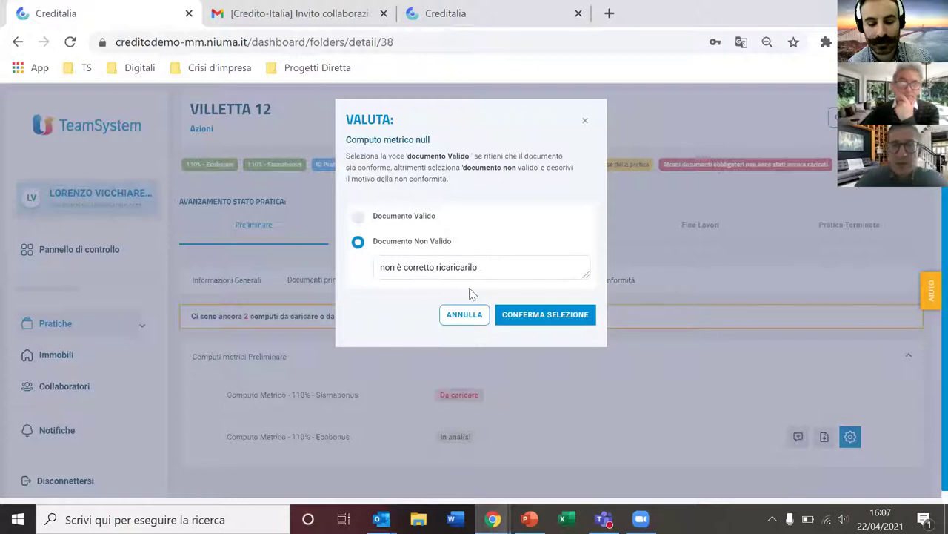
{"action": "left_click", "coordinate": [549, 314]}
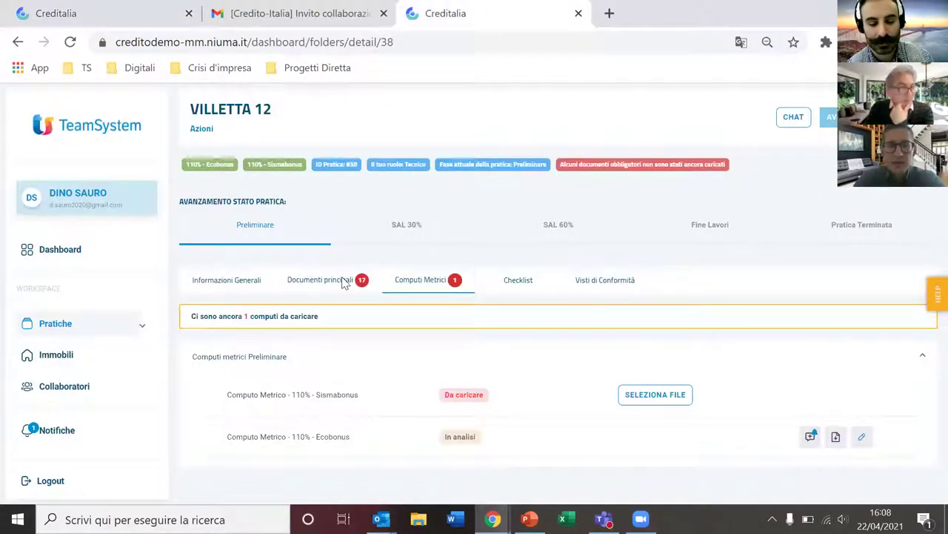
Step: In the technician's view, reopen the Ecobonus computo metrico for editing
{"action": "left_click", "coordinate": [344, 279]}
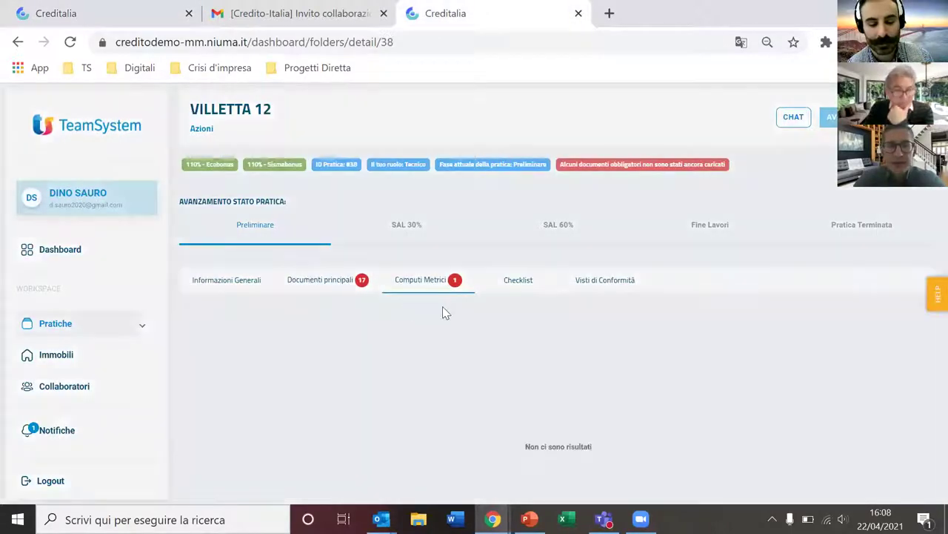
{"action": "left_click", "coordinate": [433, 282]}
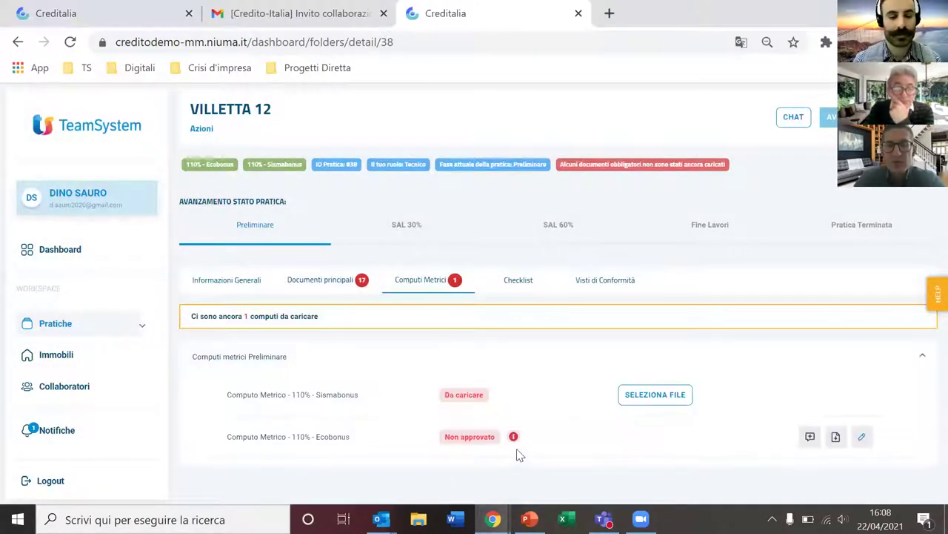
{"action": "mouse_move", "coordinate": [515, 440]}
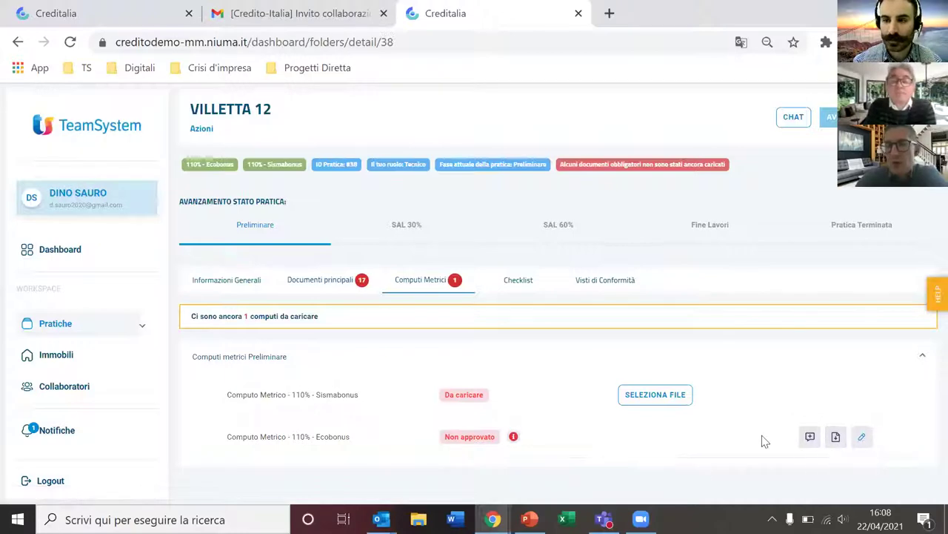
{"action": "left_click", "coordinate": [862, 438]}
Step: Upload cf - fronte.pdf as the new computo, then reload the reviewer's practice page
{"action": "scroll", "coordinate": [730, 367], "scroll_direction": "down", "scroll_amount": 2}
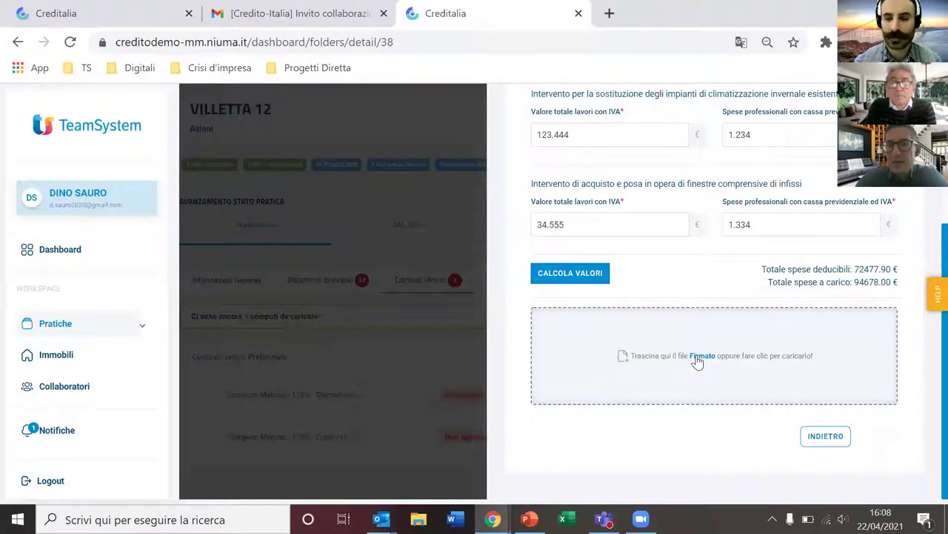
{"action": "left_click", "coordinate": [696, 361]}
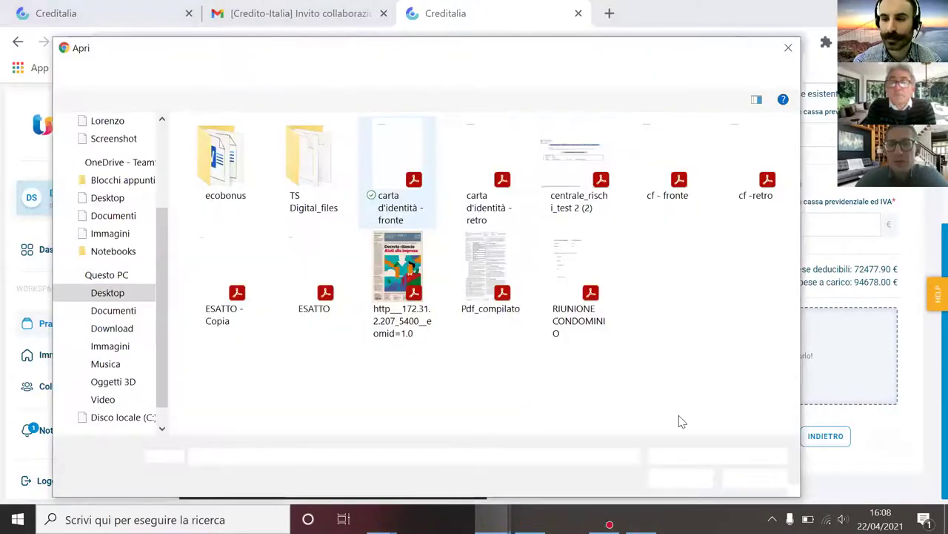
{"action": "left_click", "coordinate": [671, 171]}
{"action": "left_click", "coordinate": [679, 477]}
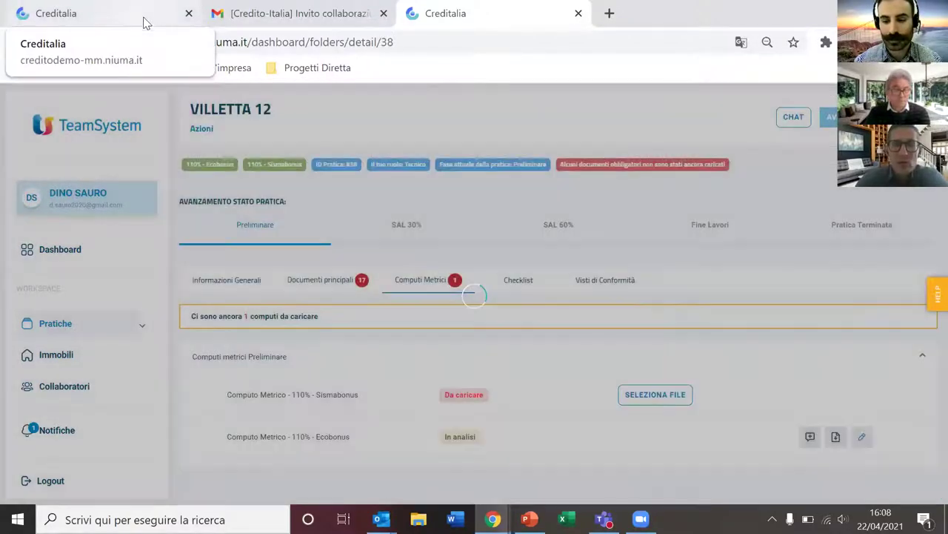
{"action": "left_click", "coordinate": [140, 18]}
{"action": "left_click", "coordinate": [71, 42]}
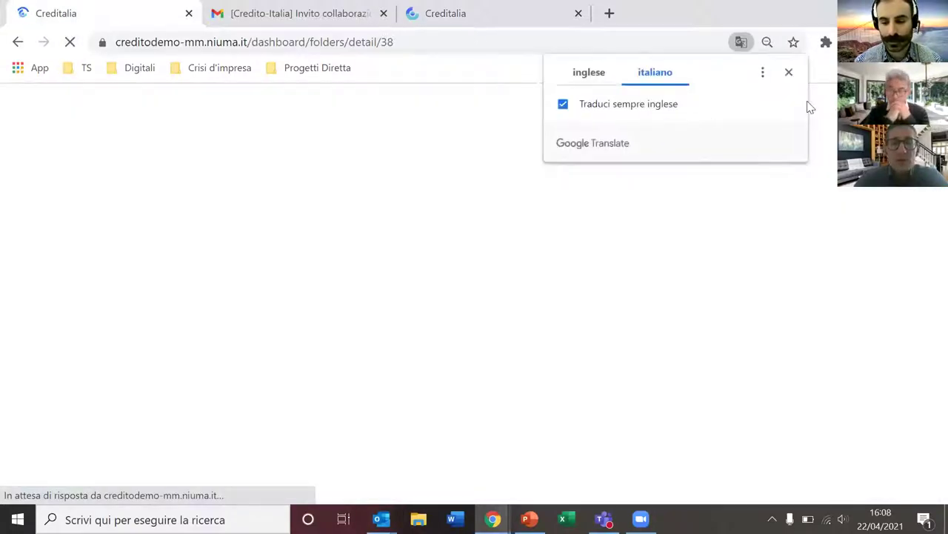
Step: Mark the re-uploaded Ecobonus computo metrico as valid so it shows Approvato
{"action": "left_click", "coordinate": [789, 74]}
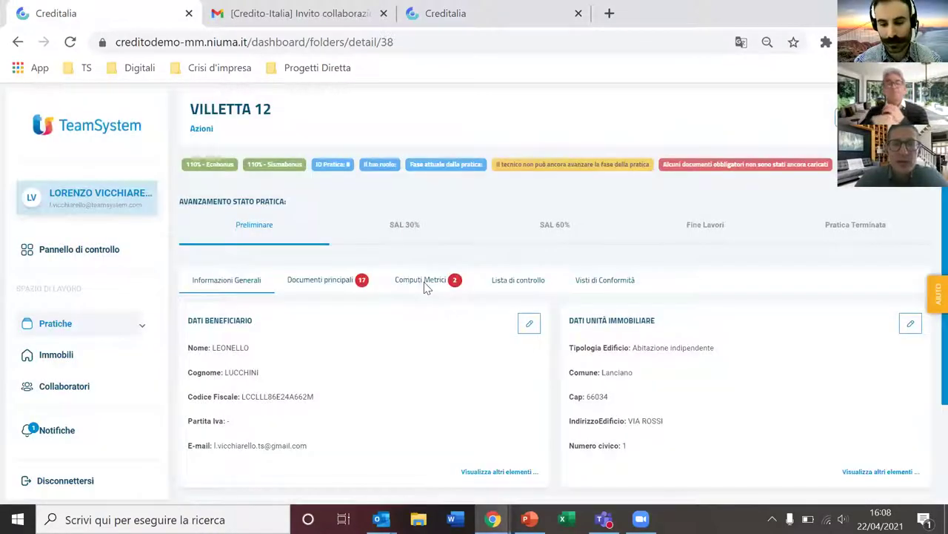
{"action": "left_click", "coordinate": [423, 282]}
{"action": "left_click", "coordinate": [412, 353]}
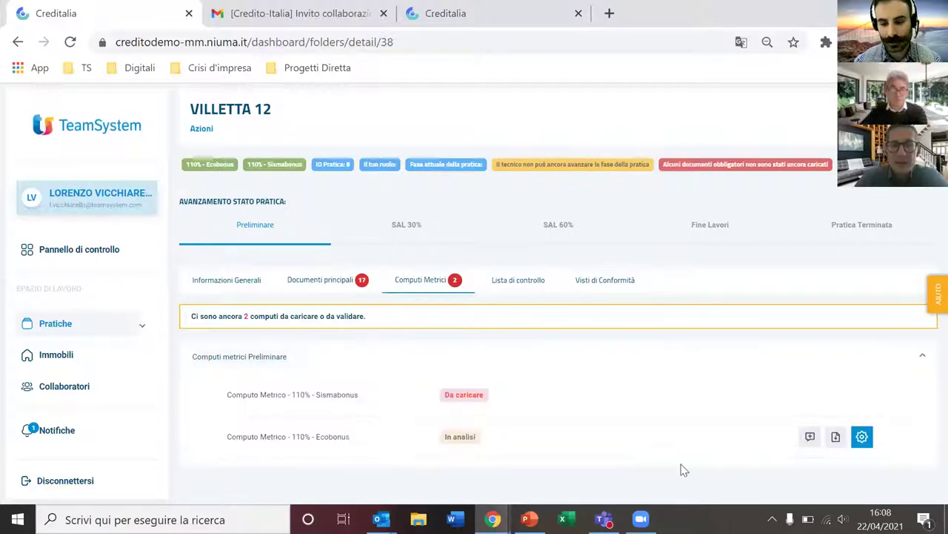
{"action": "left_click", "coordinate": [862, 436]}
{"action": "left_click", "coordinate": [371, 218]}
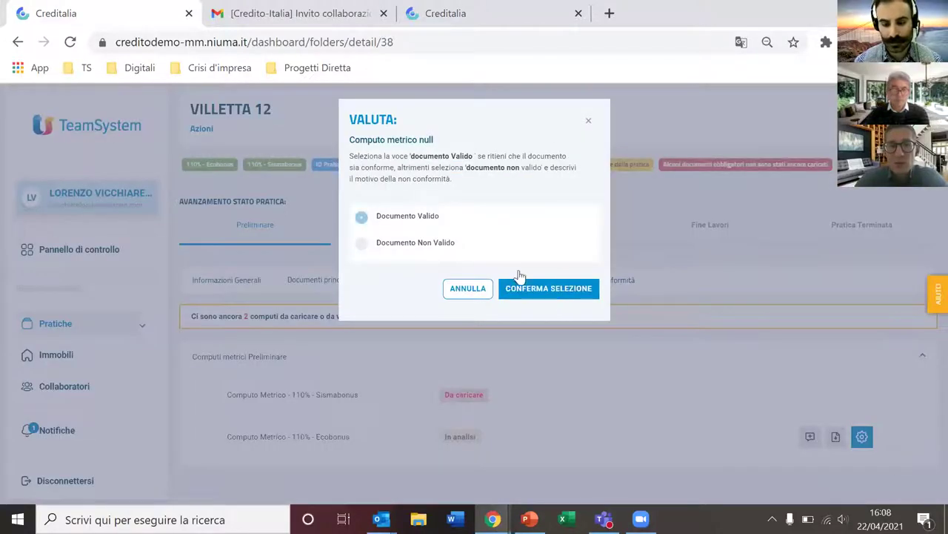
{"action": "left_click", "coordinate": [559, 293]}
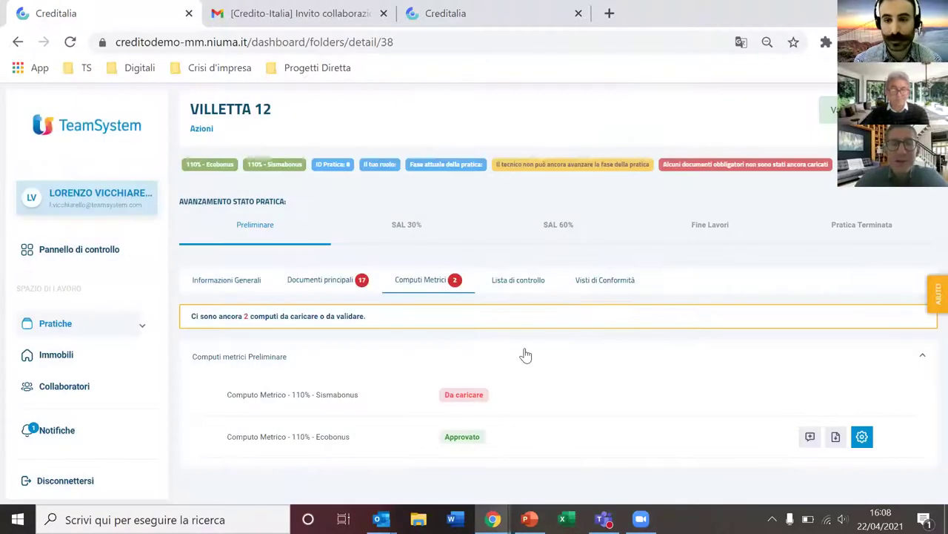
{"action": "left_click", "coordinate": [366, 289]}
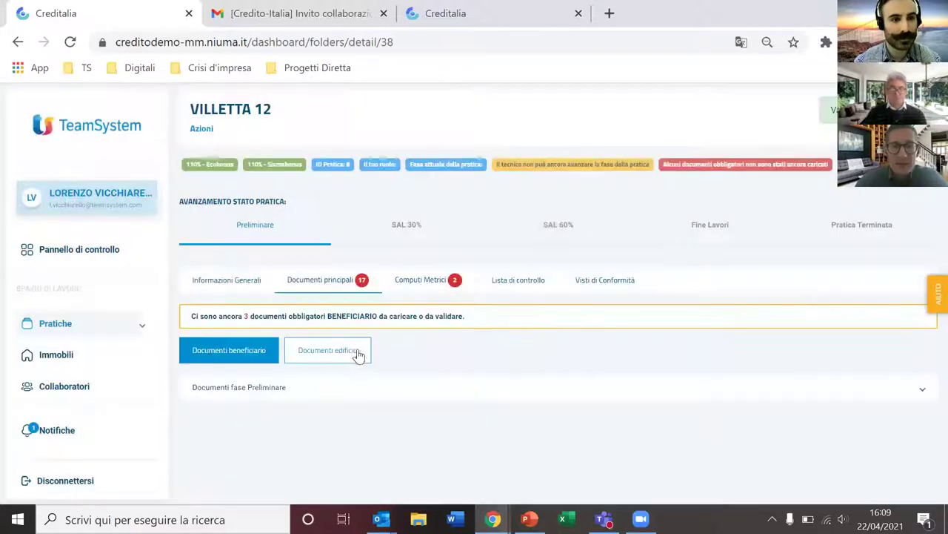
Step: Browse VILLETTA 12's preliminary building documents, including Relazione tecnica and Tavole grafiche preliminari intervento
{"action": "left_click", "coordinate": [358, 355]}
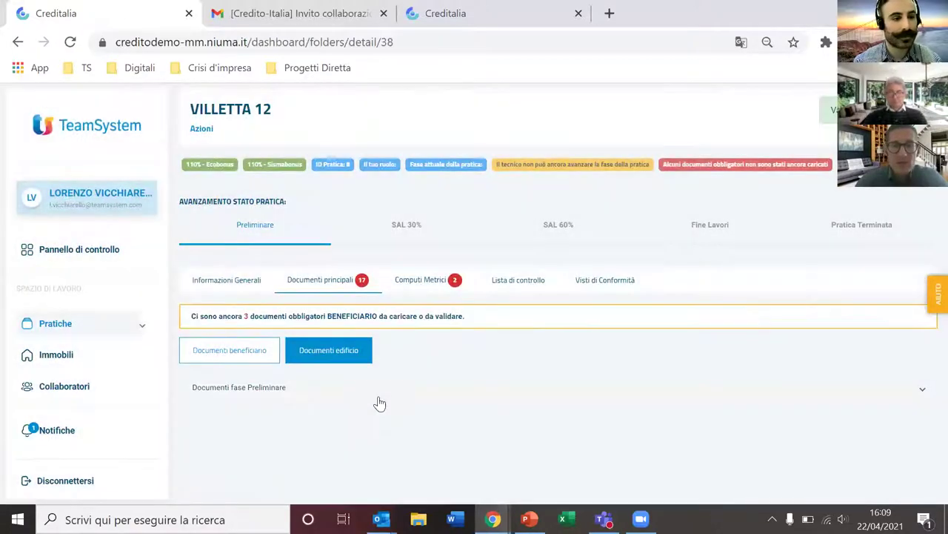
{"action": "left_click", "coordinate": [380, 402]}
{"action": "scroll", "coordinate": [380, 402], "scroll_direction": "down", "scroll_amount": 10}
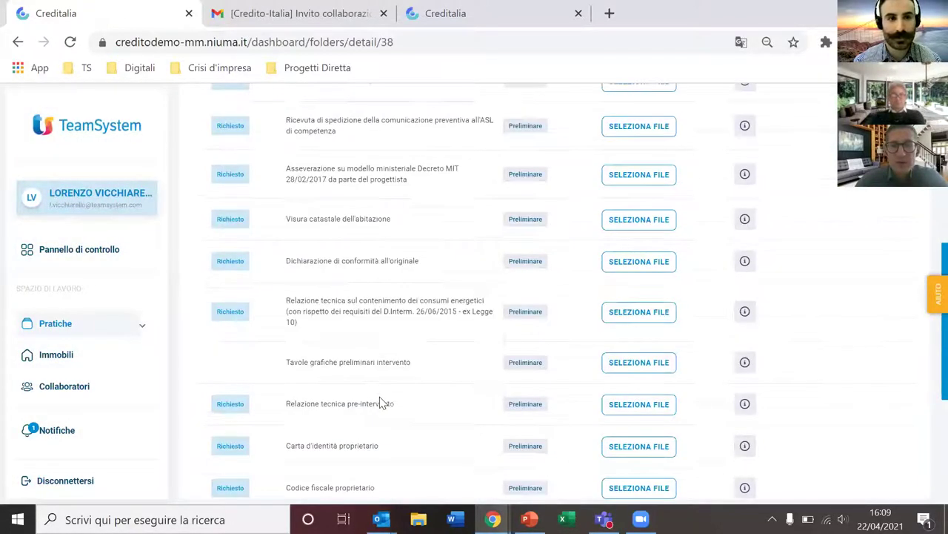
{"action": "left_click_drag", "start_coordinate": [217, 185], "coordinate": [239, 194]}
{"action": "left_click_drag", "start_coordinate": [287, 238], "coordinate": [417, 252]}
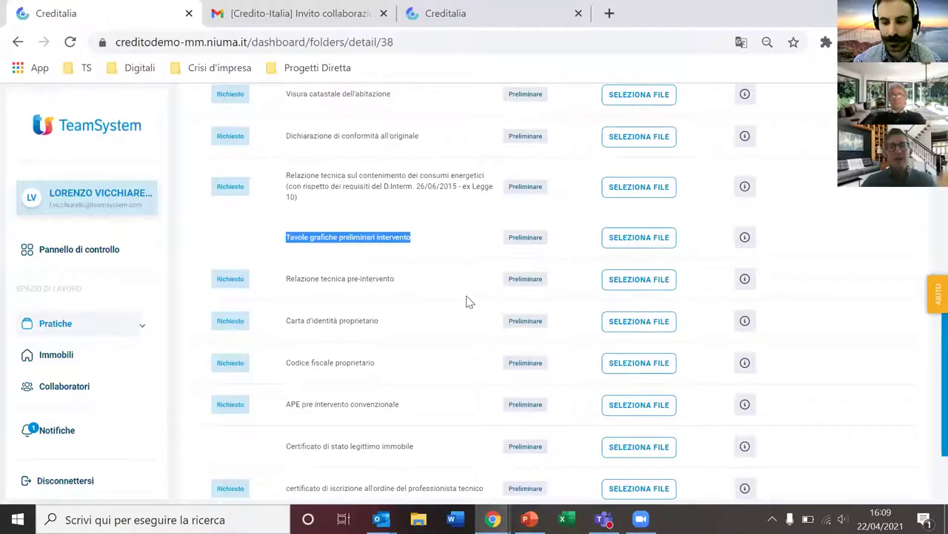
{"action": "scroll", "coordinate": [434, 330], "scroll_direction": "up", "scroll_amount": 10}
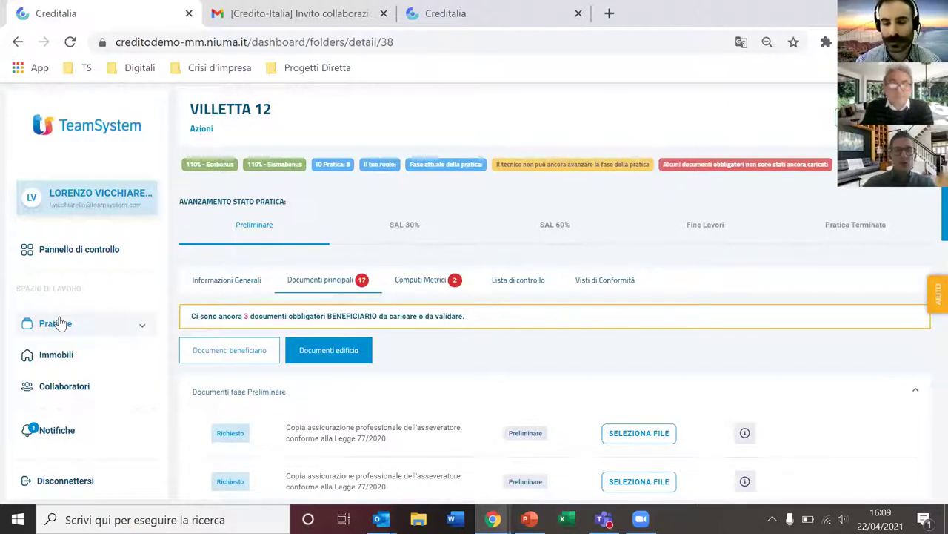
{"action": "left_click", "coordinate": [204, 132]}
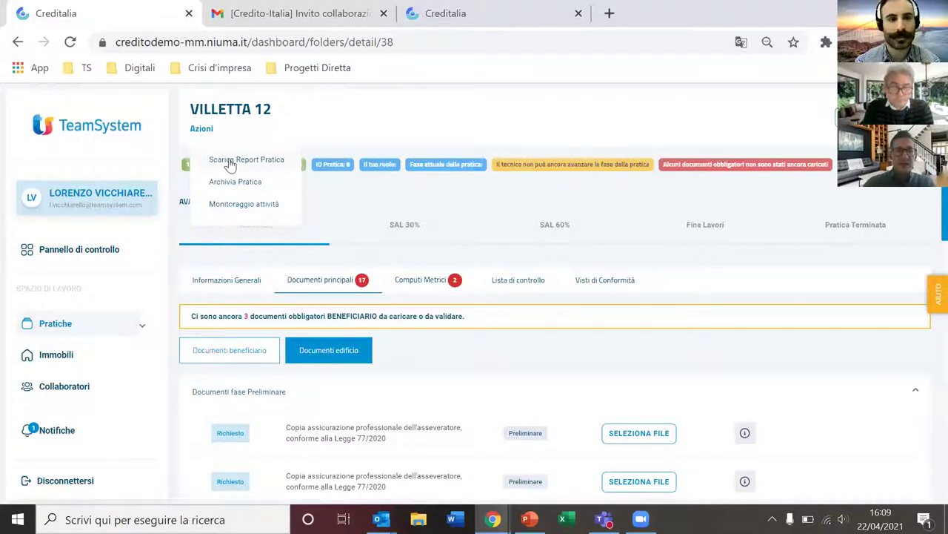
Step: Open the VILLETTA NUMERO 1 practice from the Pratiche Attive list
{"action": "left_click", "coordinate": [84, 337]}
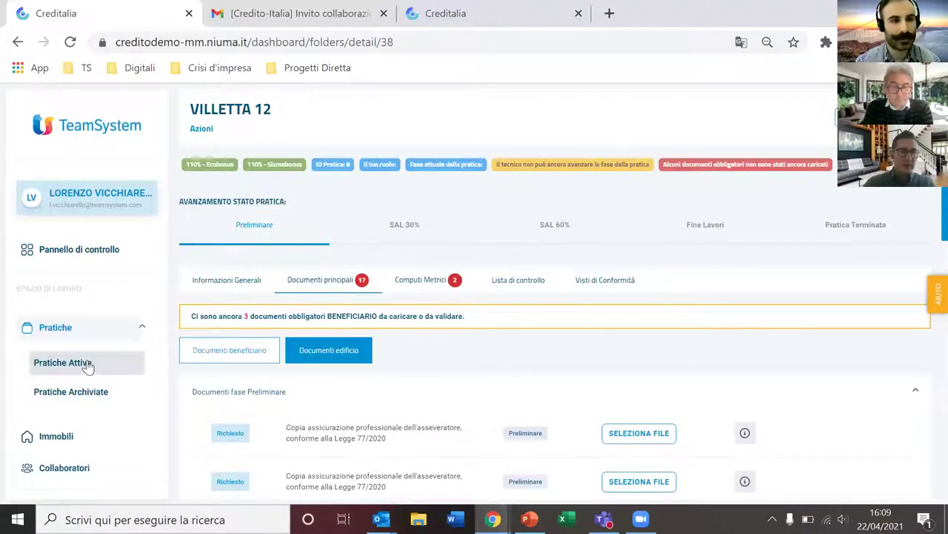
{"action": "left_click", "coordinate": [86, 362]}
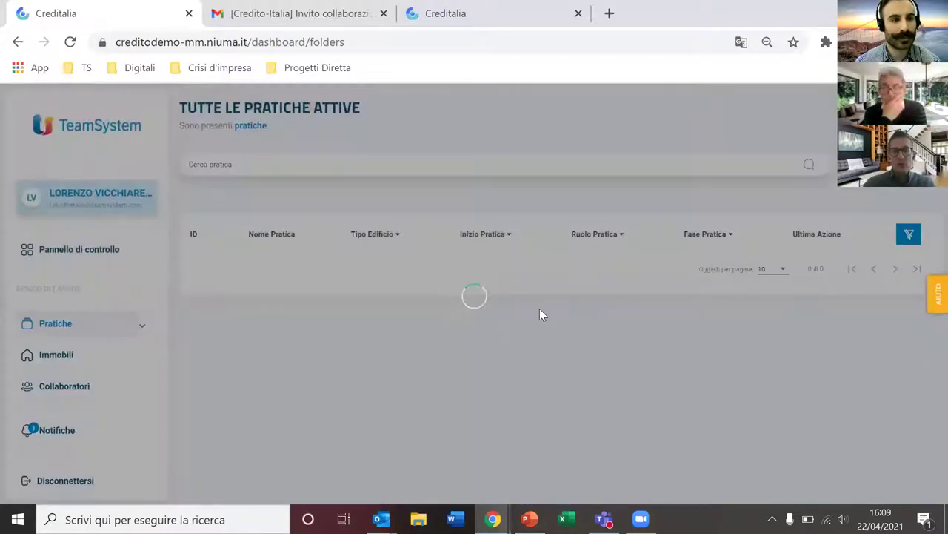
{"action": "scroll", "coordinate": [541, 317], "scroll_direction": "down", "scroll_amount": 5}
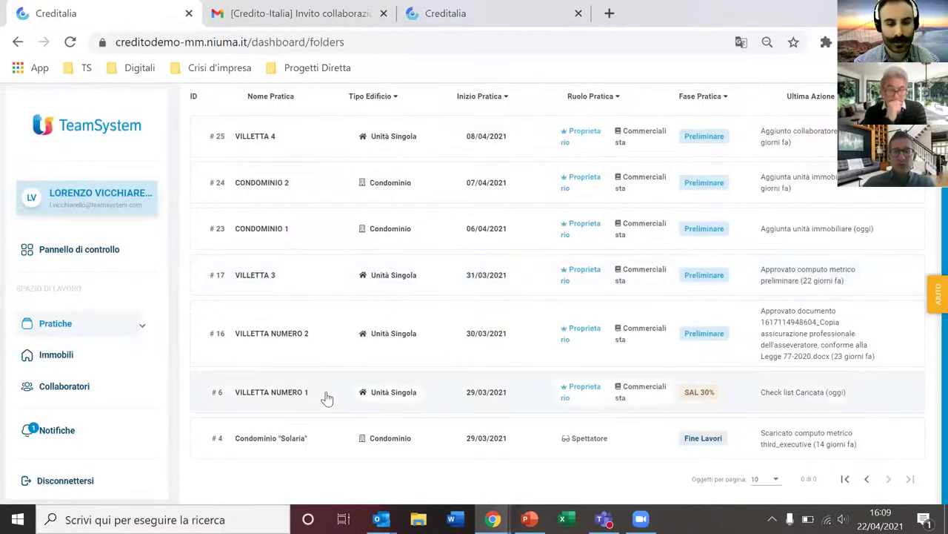
{"action": "left_click", "coordinate": [326, 398]}
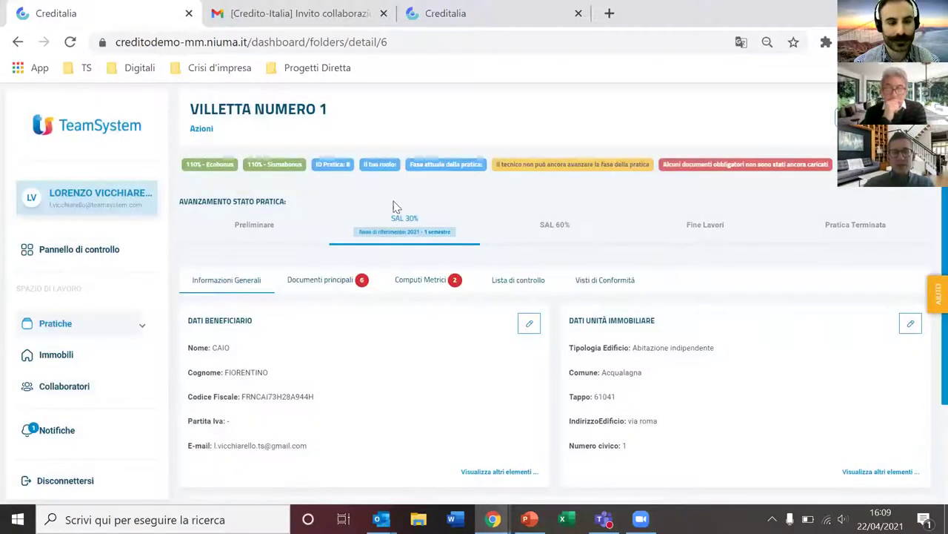
Step: Review VILLETTA NUMERO 1's approved preliminary-phase building documents
{"action": "left_click", "coordinate": [348, 285]}
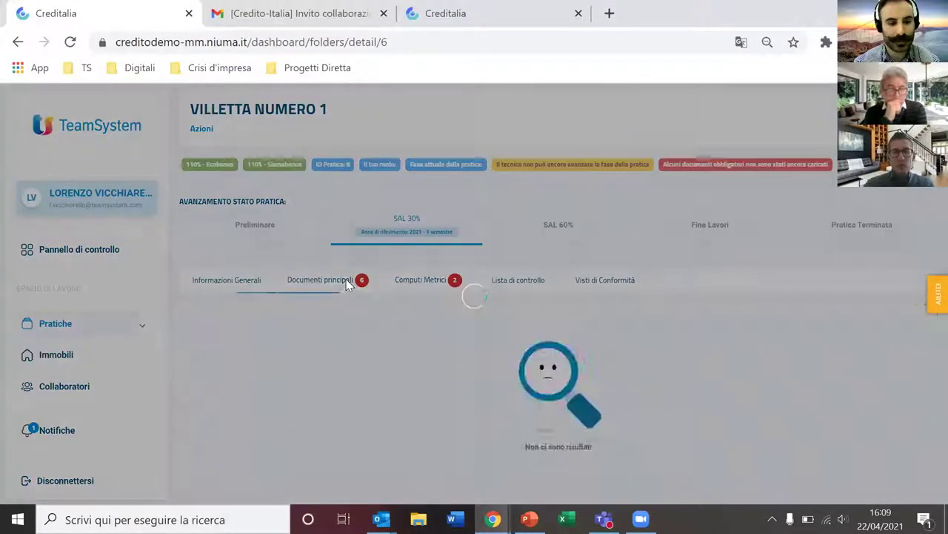
{"action": "scroll", "coordinate": [311, 395], "scroll_direction": "down", "scroll_amount": 1}
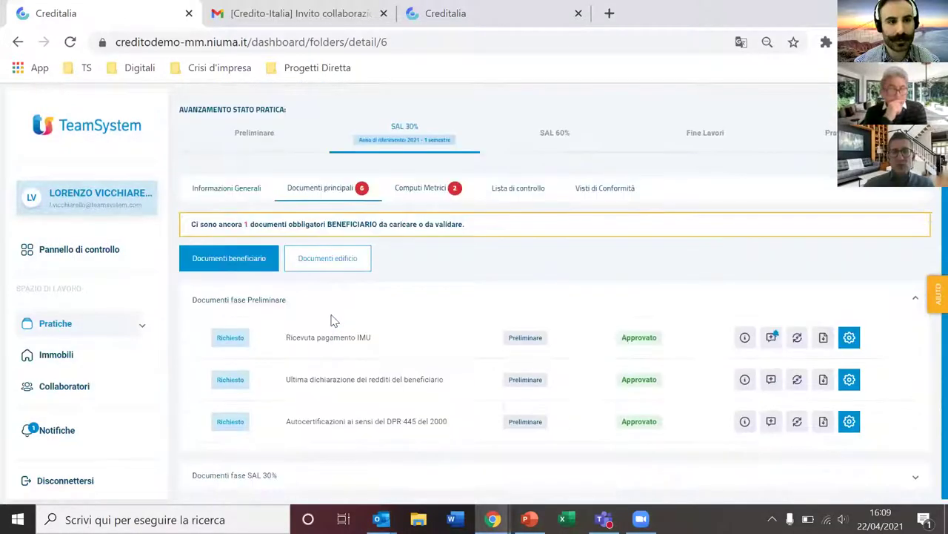
{"action": "left_click", "coordinate": [335, 267]}
{"action": "scroll", "coordinate": [482, 237], "scroll_direction": "down", "scroll_amount": 3}
{"action": "scroll", "coordinate": [523, 201], "scroll_direction": "down", "scroll_amount": 4}
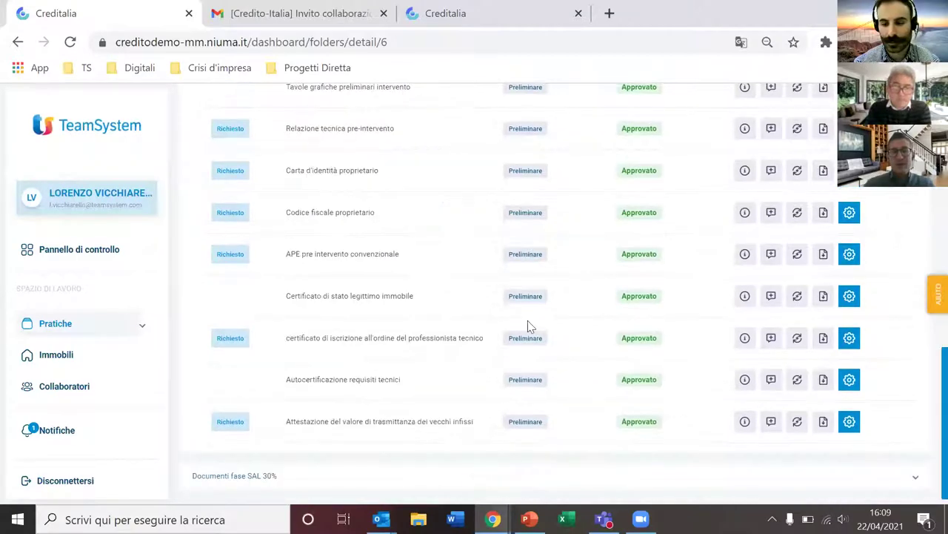
{"action": "scroll", "coordinate": [522, 341], "scroll_direction": "up", "scroll_amount": 8}
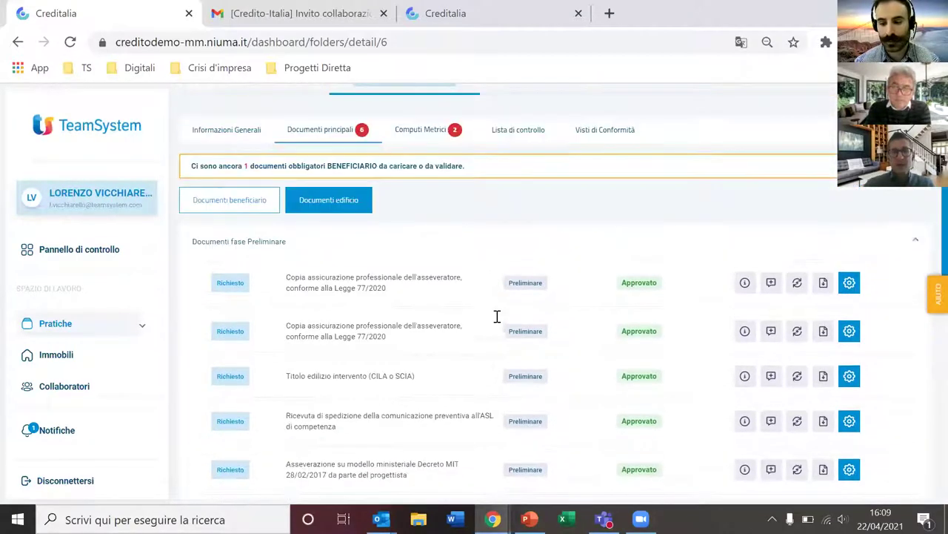
{"action": "left_click", "coordinate": [292, 254]}
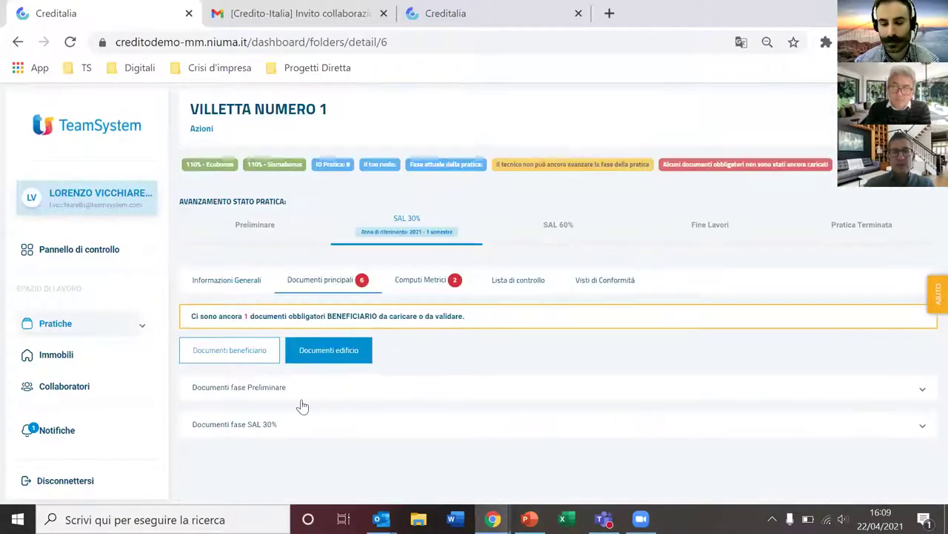
Step: Review the SAL 30% phase building documents still awaiting upload
{"action": "left_click", "coordinate": [301, 426]}
{"action": "scroll", "coordinate": [300, 424], "scroll_direction": "down", "scroll_amount": 4}
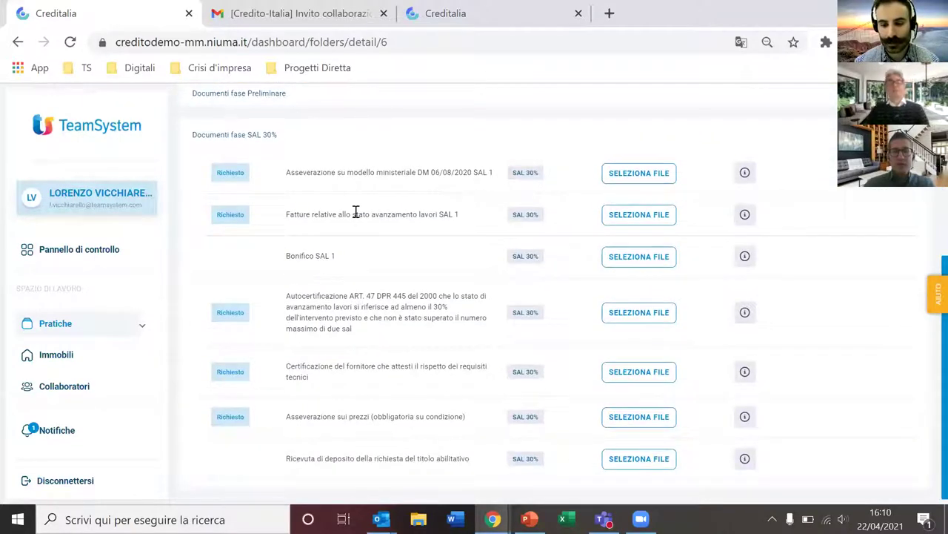
{"action": "scroll", "coordinate": [427, 280], "scroll_direction": "up", "scroll_amount": 3}
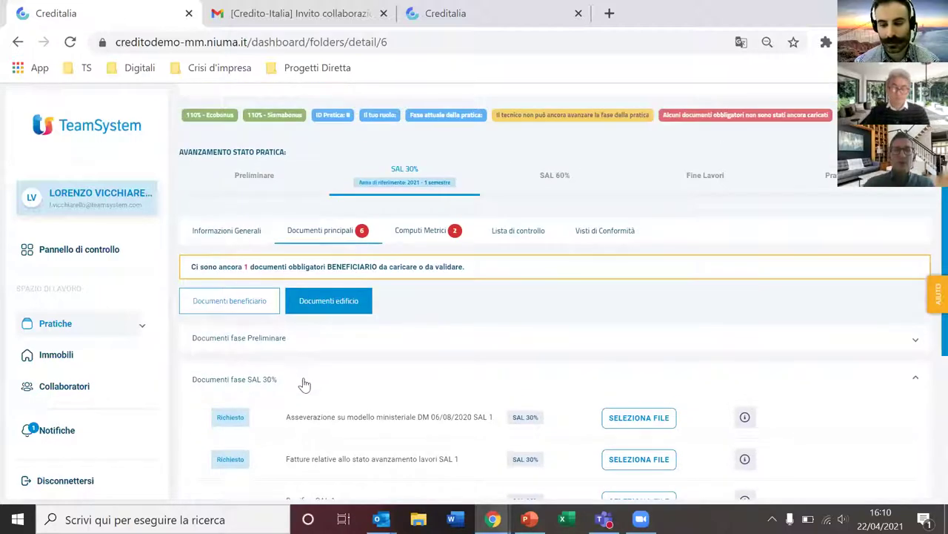
{"action": "left_click", "coordinate": [303, 381]}
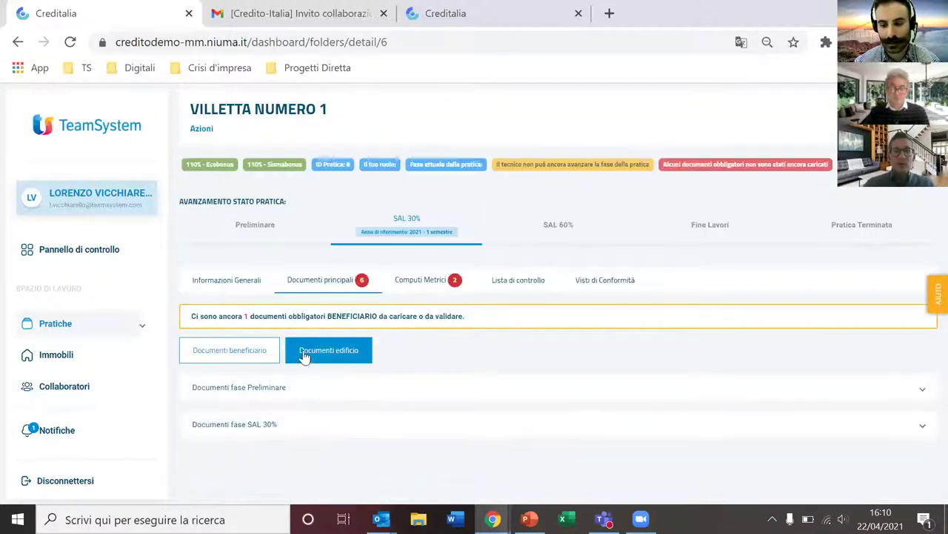
{"action": "left_click", "coordinate": [197, 130]}
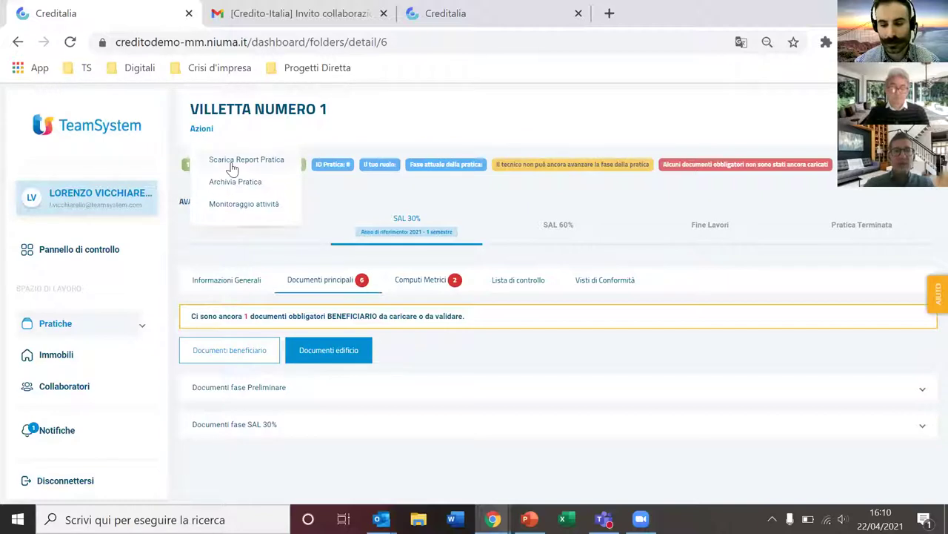
Step: Check the Monitoraggio attività log, then download VILLETTA NUMERO 1's practice report zip
{"action": "left_click", "coordinate": [239, 208]}
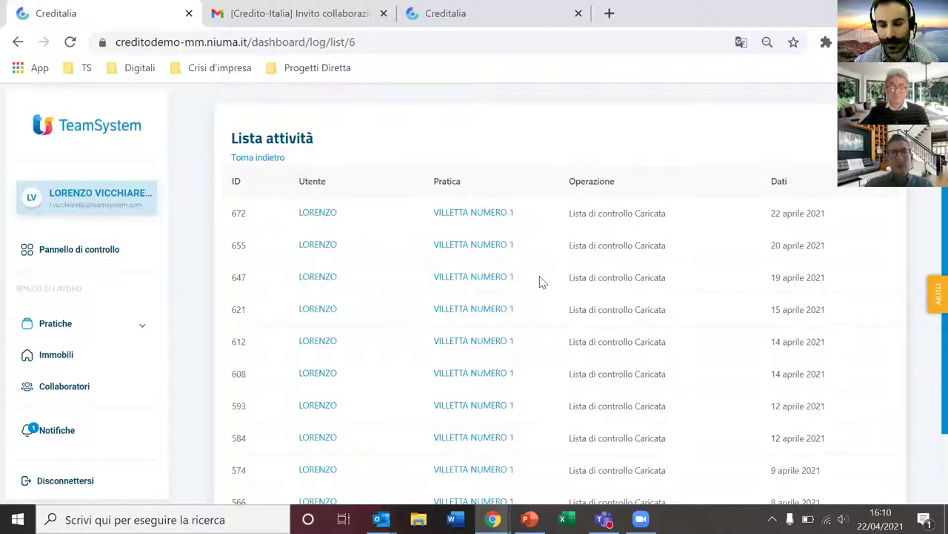
{"action": "left_click", "coordinate": [271, 158]}
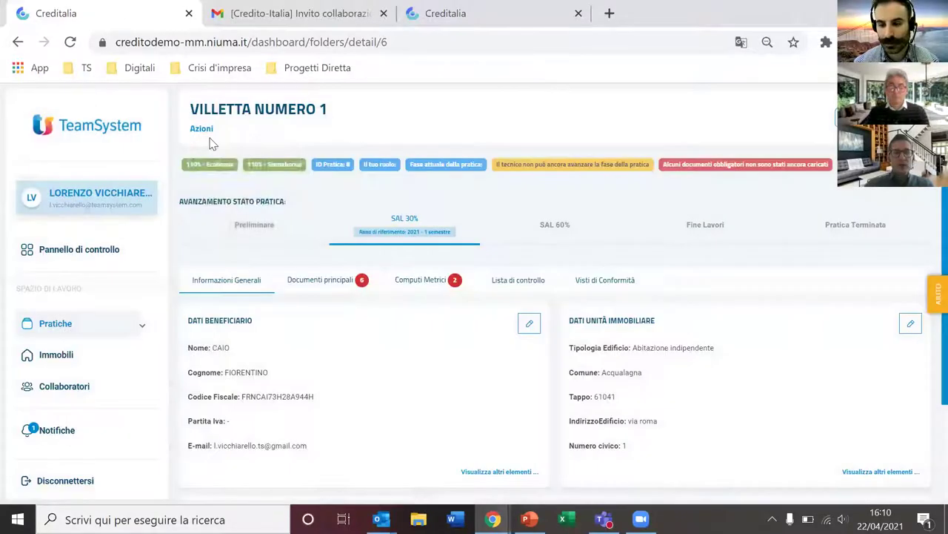
{"action": "left_click", "coordinate": [203, 132]}
{"action": "left_click", "coordinate": [229, 160]}
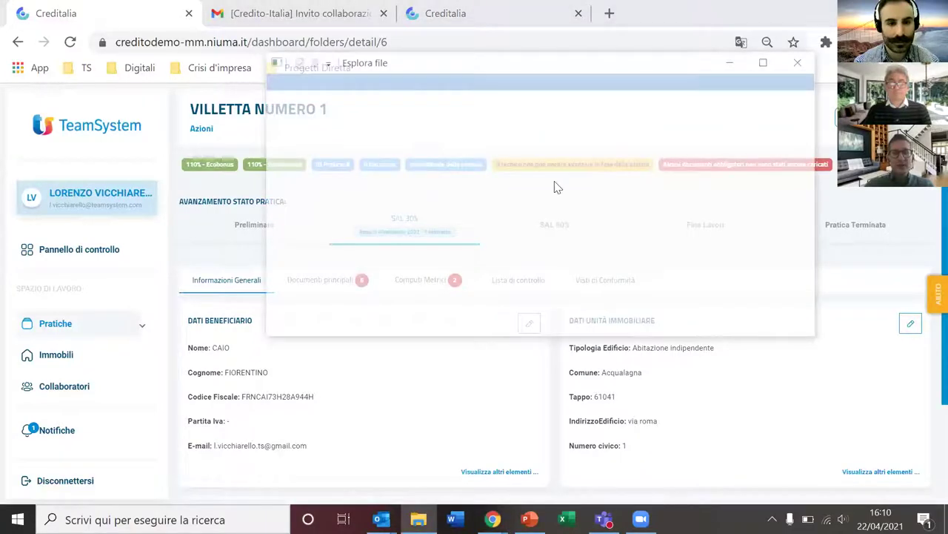
{"action": "scroll", "coordinate": [561, 191], "scroll_direction": "down", "scroll_amount": 5}
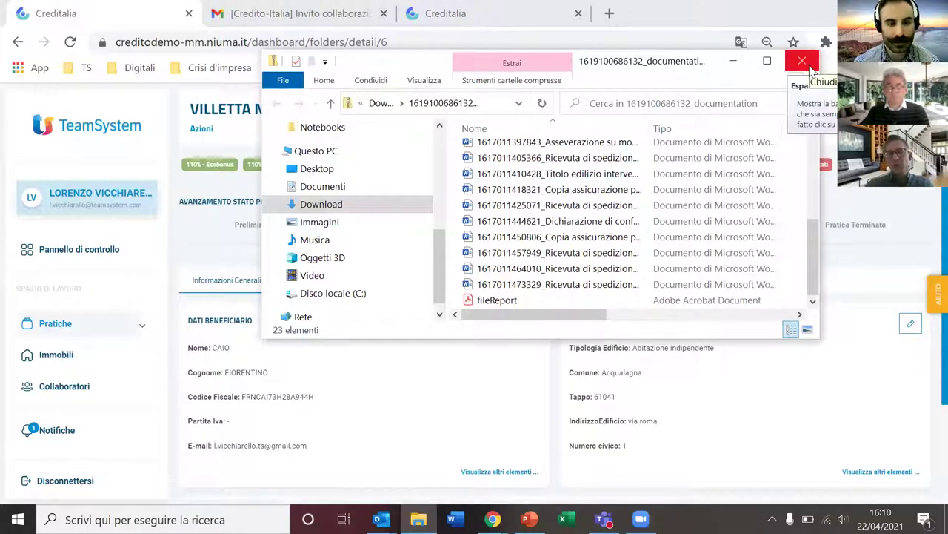
{"action": "left_click", "coordinate": [802, 60]}
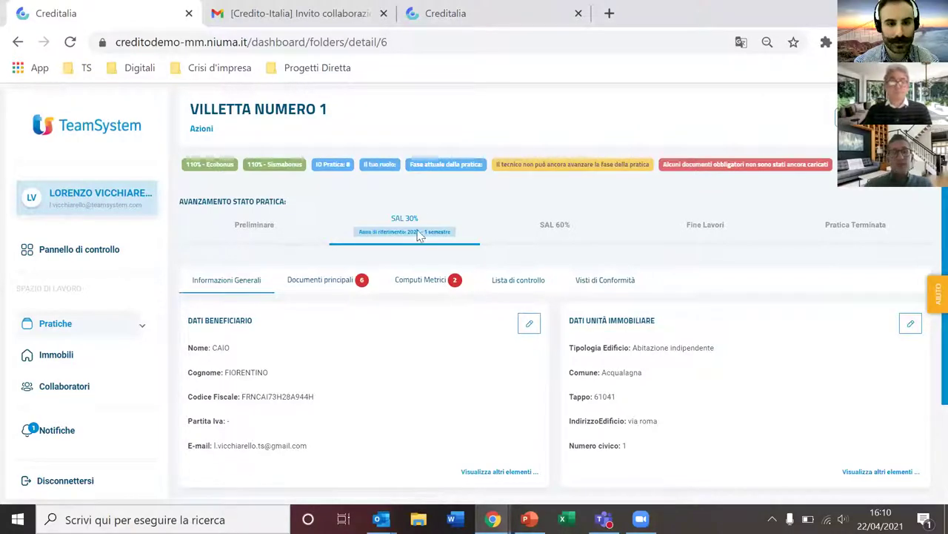
Step: In the Visto di conformità checklist, answer Persona fisica - Detentore yes and Cooperativa di abitazione no
{"action": "left_click", "coordinate": [509, 280]}
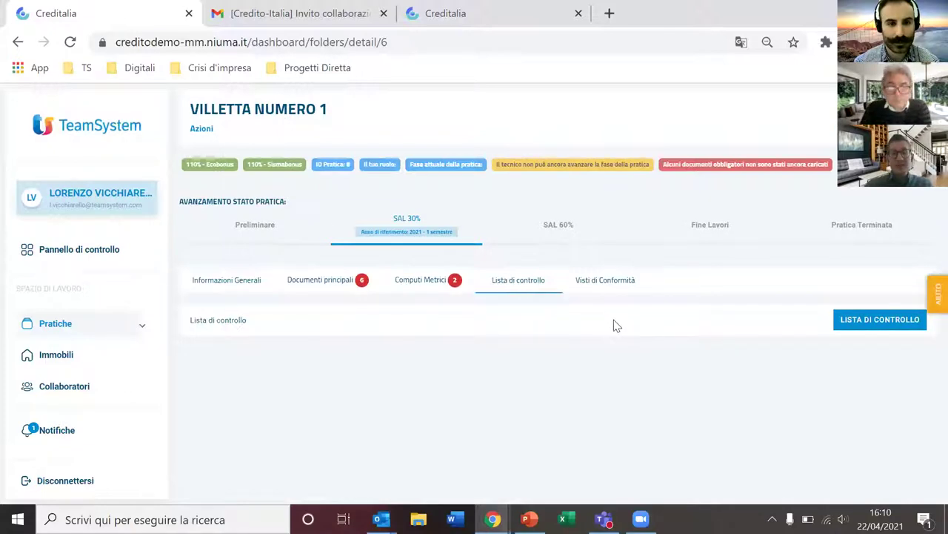
{"action": "left_click", "coordinate": [877, 320]}
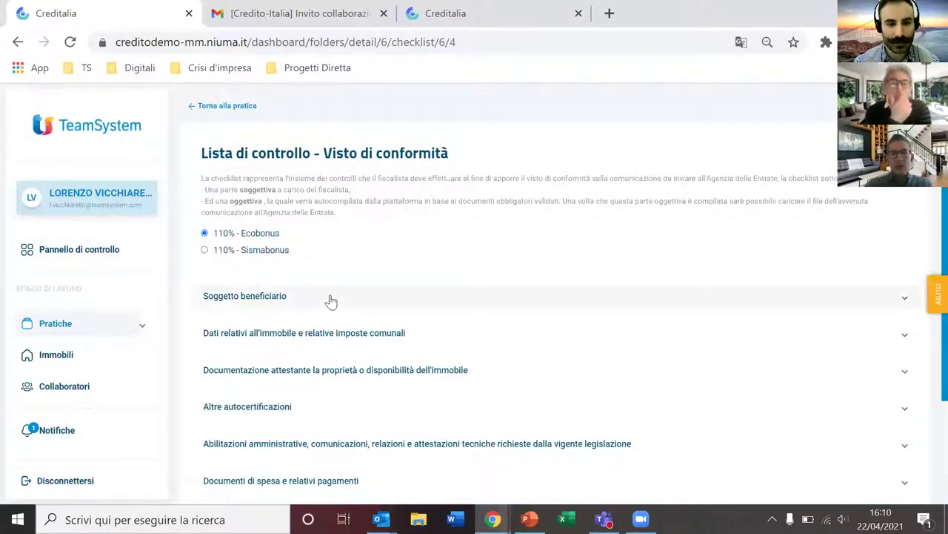
{"action": "left_click", "coordinate": [328, 299]}
{"action": "scroll", "coordinate": [571, 296], "scroll_direction": "down", "scroll_amount": 2}
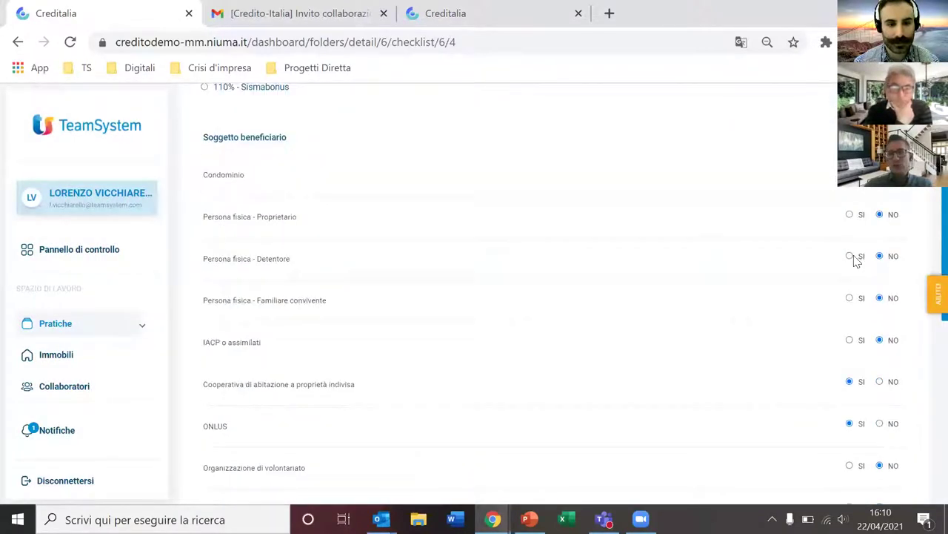
{"action": "left_click", "coordinate": [850, 256]}
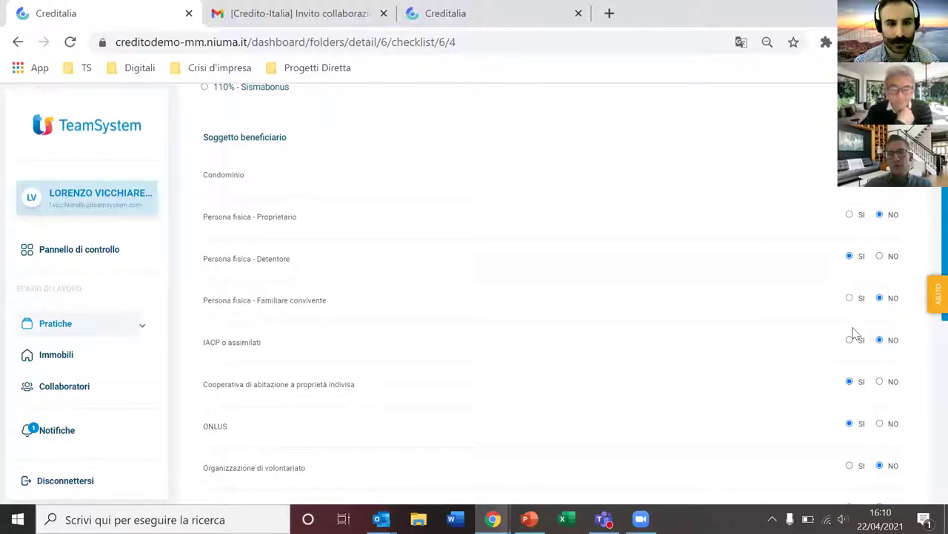
{"action": "left_click", "coordinate": [880, 381]}
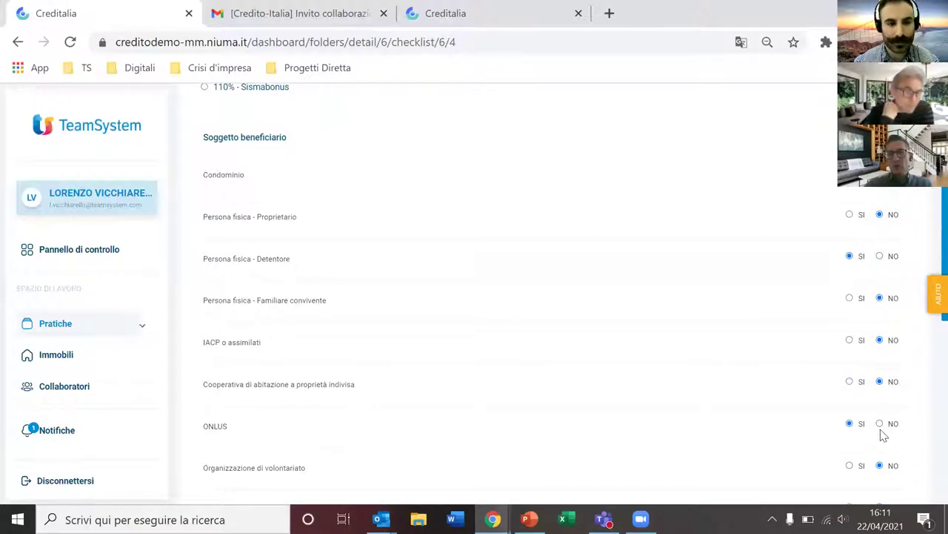
Step: Expand 'Dati relativi all'immobile e relative imposte comunali' to check its approved documents
{"action": "scroll", "coordinate": [595, 225], "scroll_direction": "up", "scroll_amount": 3}
{"action": "scroll", "coordinate": [599, 215], "scroll_direction": "down", "scroll_amount": 10}
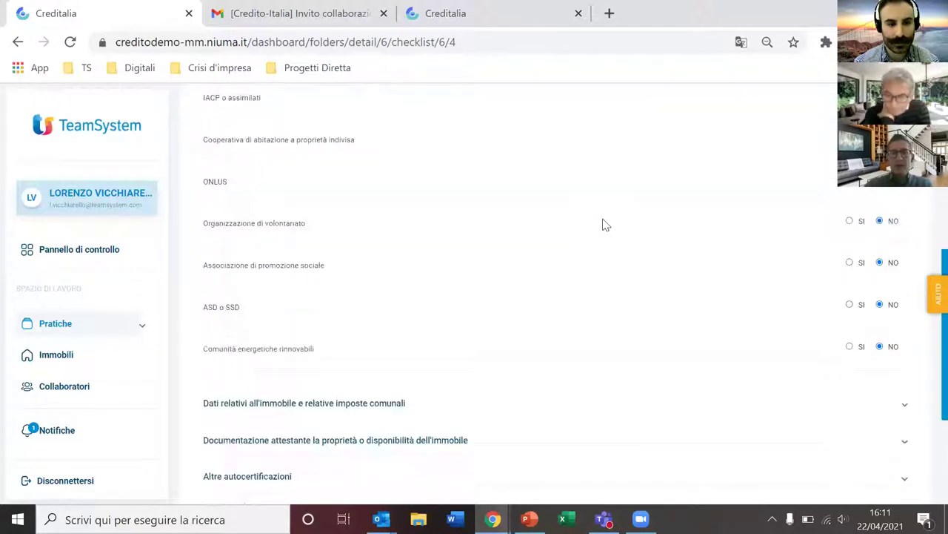
{"action": "left_click", "coordinate": [511, 206]}
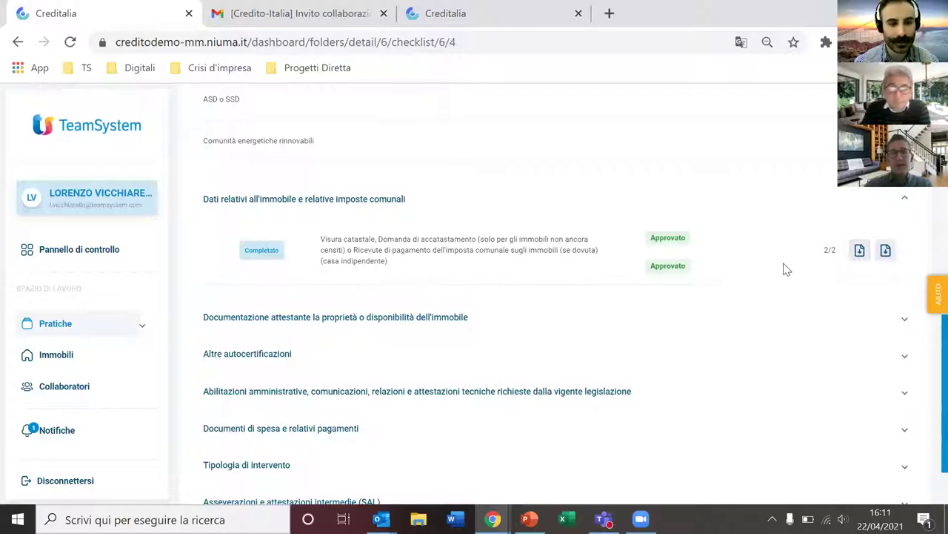
{"action": "scroll", "coordinate": [787, 271], "scroll_direction": "up", "scroll_amount": 15}
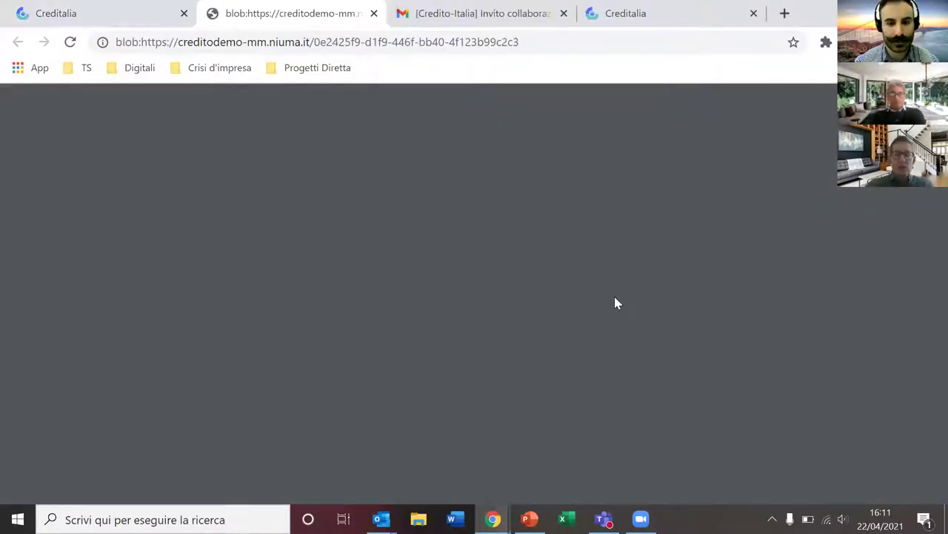
Step: Scroll the checklist PDF from the beneficiary data down to page 2's 'Altre autocertificazioni', all marked SI
{"action": "scroll", "coordinate": [511, 275], "scroll_direction": "down", "scroll_amount": 1}
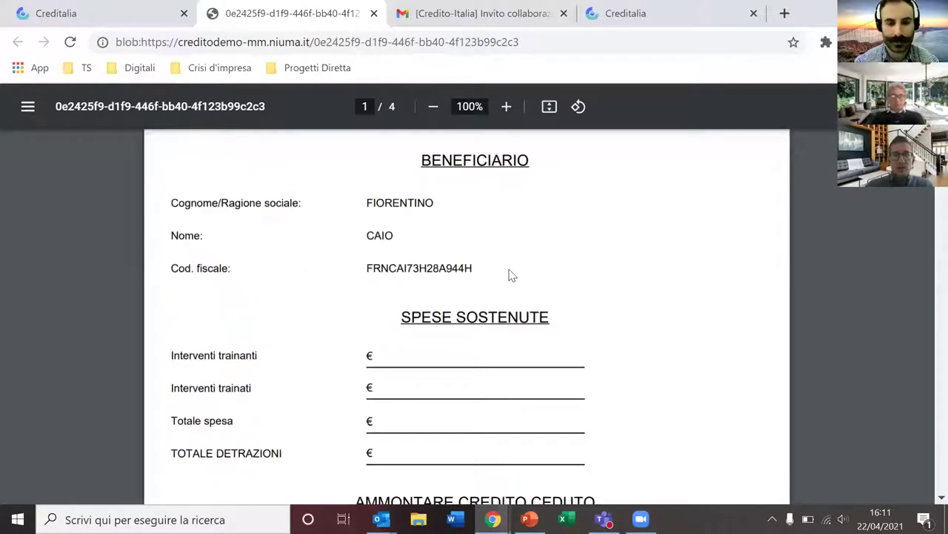
{"action": "scroll", "coordinate": [512, 277], "scroll_direction": "down", "scroll_amount": 1}
{"action": "scroll", "coordinate": [511, 276], "scroll_direction": "up", "scroll_amount": 1}
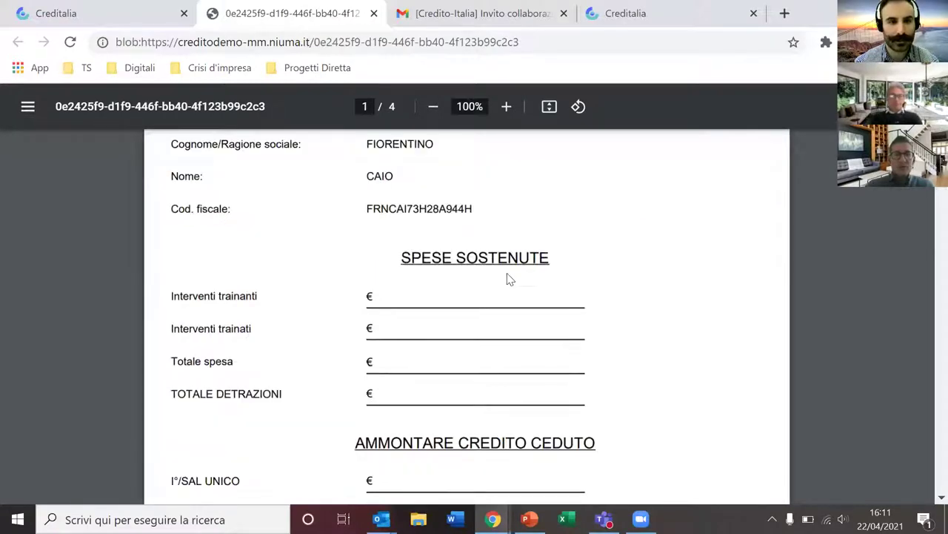
{"action": "scroll", "coordinate": [511, 278], "scroll_direction": "down", "scroll_amount": 3}
{"action": "scroll", "coordinate": [489, 267], "scroll_direction": "down", "scroll_amount": 1}
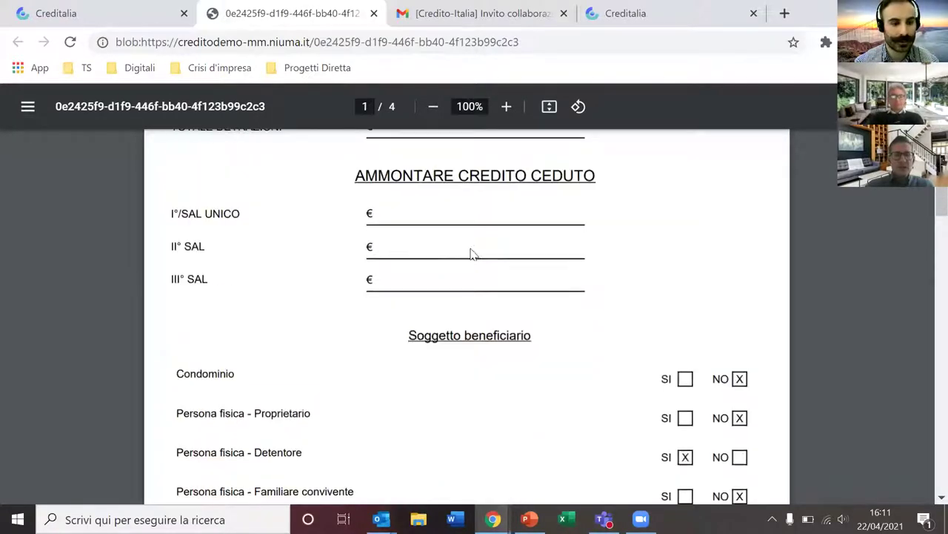
{"action": "scroll", "coordinate": [472, 255], "scroll_direction": "up", "scroll_amount": 1}
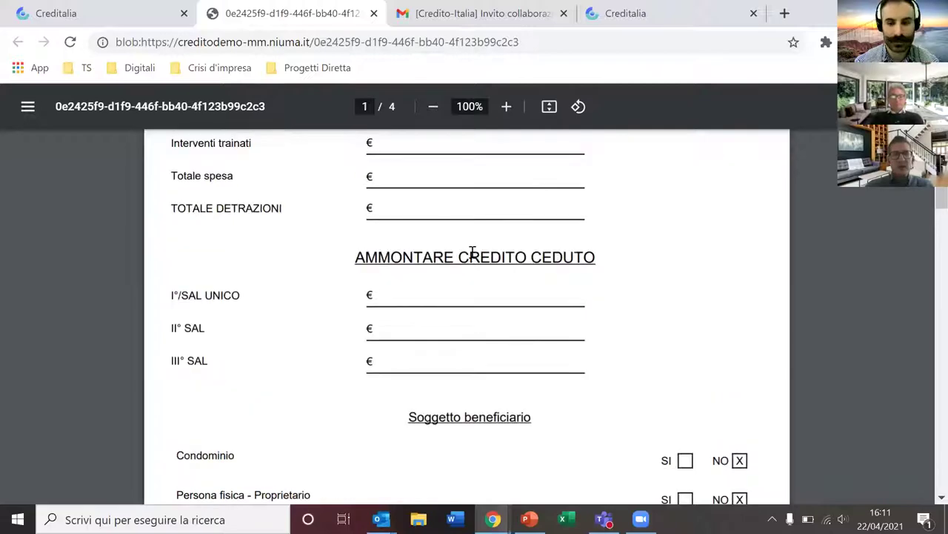
{"action": "scroll", "coordinate": [471, 256], "scroll_direction": "up", "scroll_amount": 2}
{"action": "scroll", "coordinate": [471, 253], "scroll_direction": "down", "scroll_amount": 1}
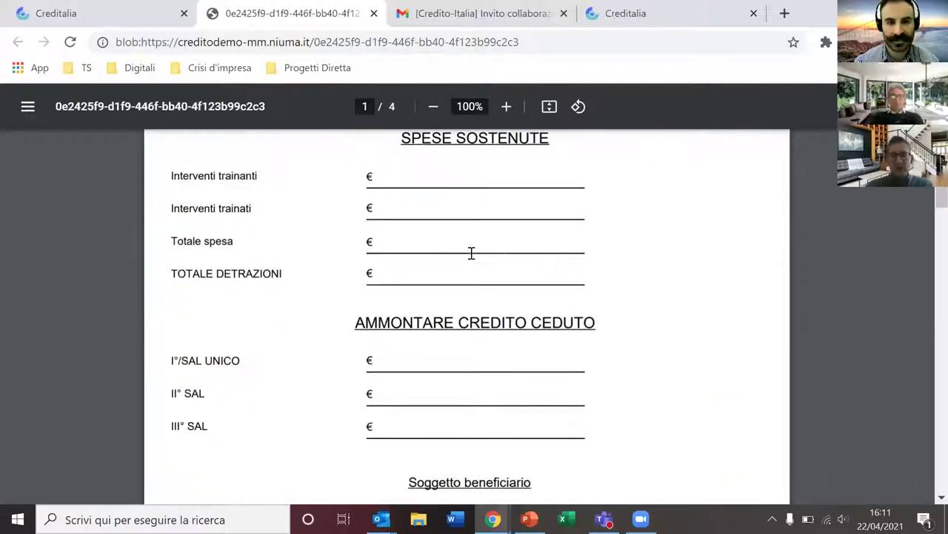
{"action": "scroll", "coordinate": [473, 261], "scroll_direction": "down", "scroll_amount": 6}
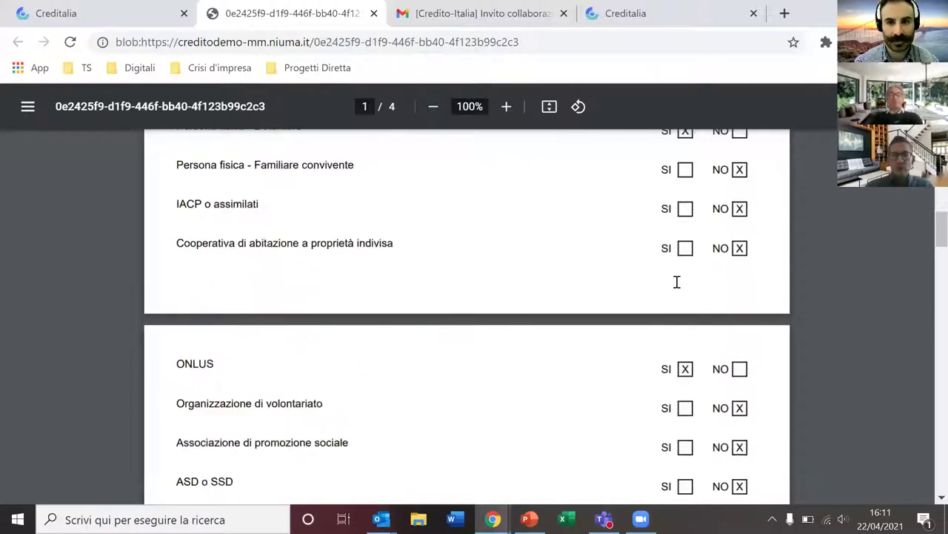
{"action": "scroll", "coordinate": [677, 282], "scroll_direction": "down", "scroll_amount": 4}
{"action": "scroll", "coordinate": [677, 281], "scroll_direction": "down", "scroll_amount": 3}
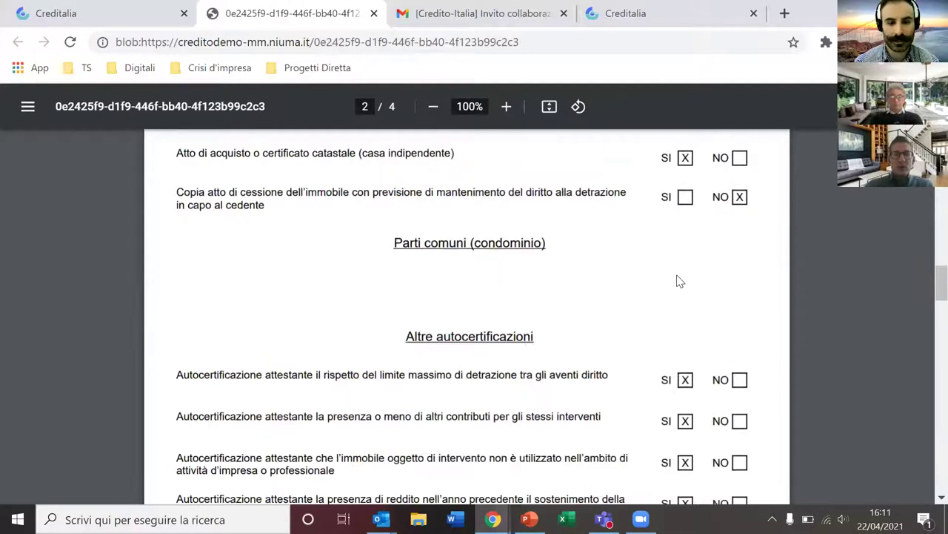
{"action": "scroll", "coordinate": [479, 232], "scroll_direction": "down", "scroll_amount": 4}
Step: Return to VILLETTA NUMERO 1, check its Visti di Conformità tab, then open Pratiche Attive from the sidebar
{"action": "key", "text": "Page_Up"}
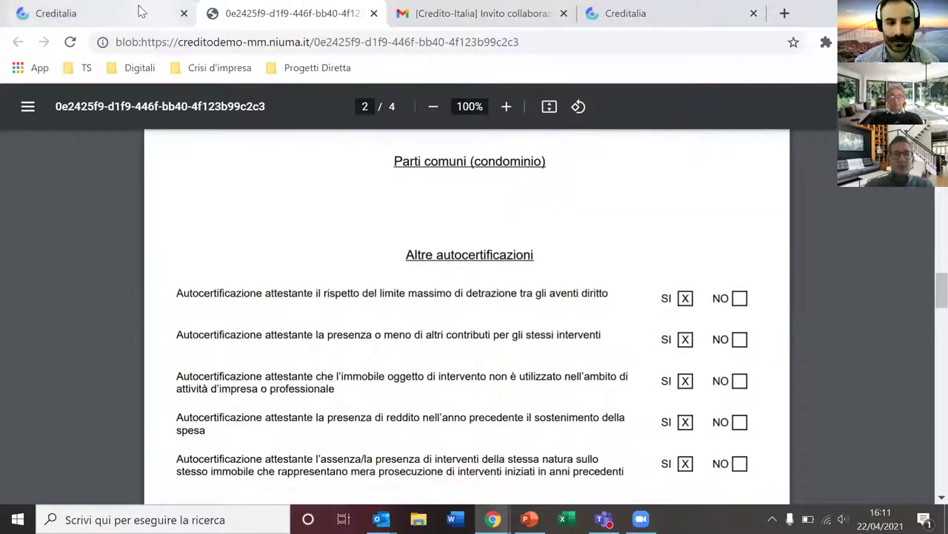
{"action": "key", "text": "ctrl+shift+Tab"}
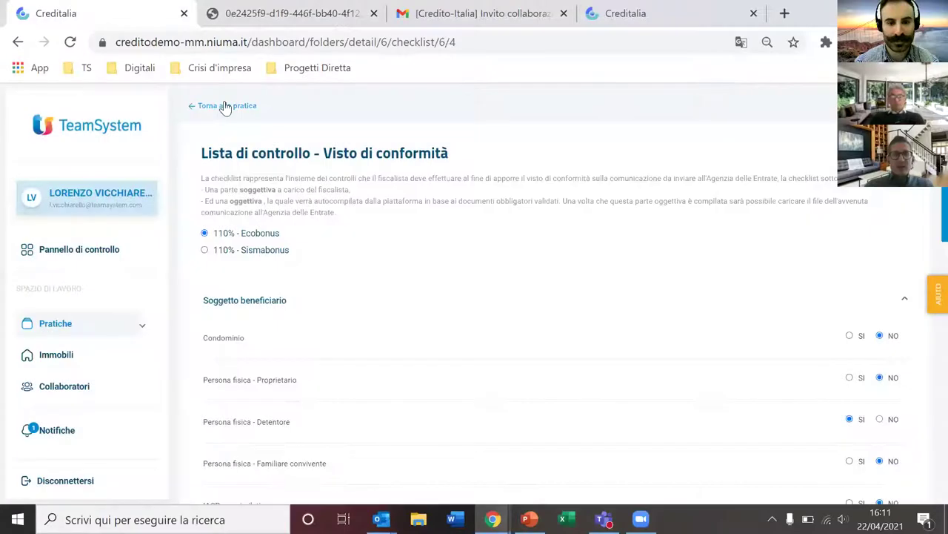
{"action": "left_click", "coordinate": [223, 106]}
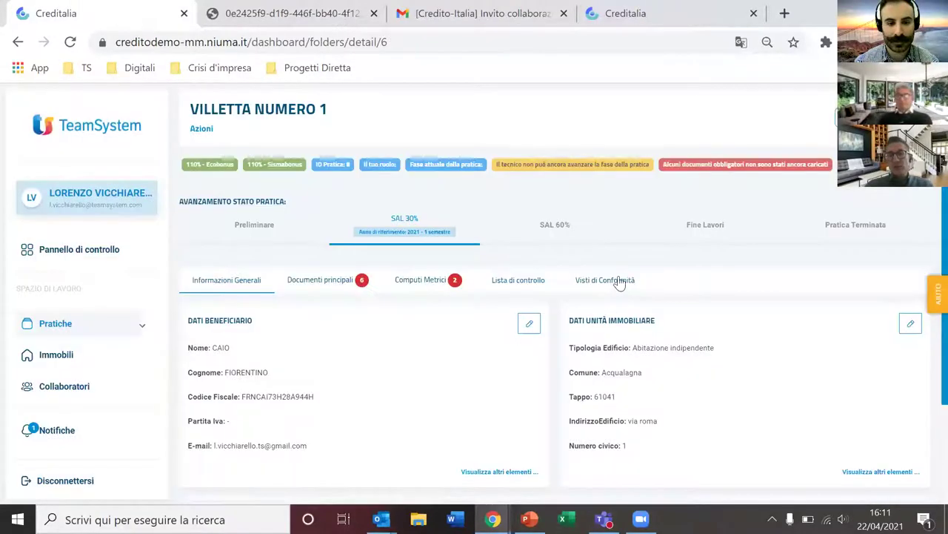
{"action": "left_click", "coordinate": [619, 281]}
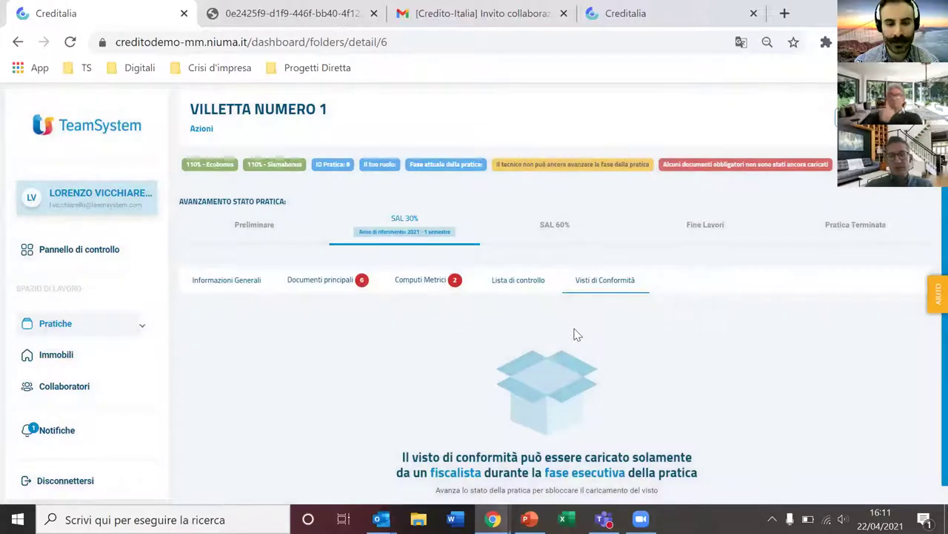
{"action": "left_click", "coordinate": [100, 327]}
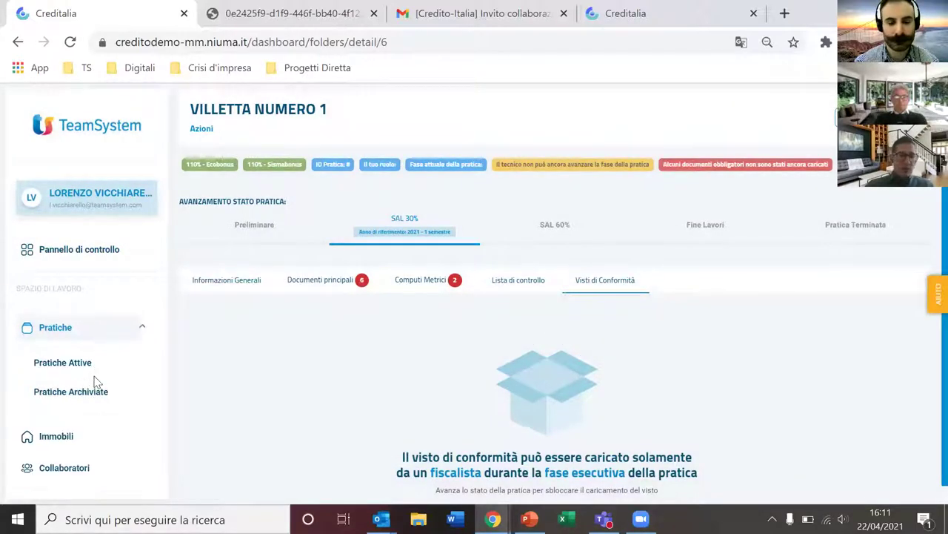
{"action": "left_click", "coordinate": [92, 367]}
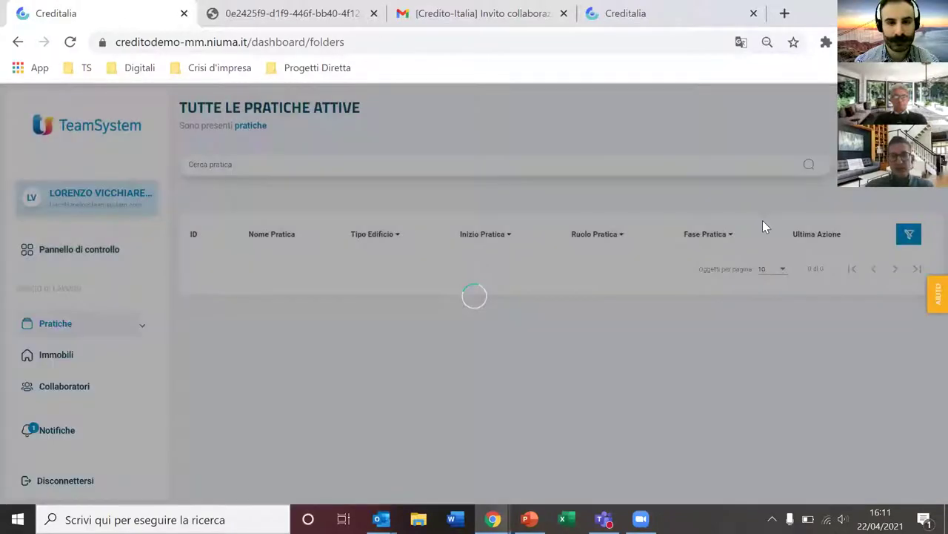
Step: Go to the next page of active practices and open CONDOMINIO 1's Condòmini list
{"action": "scroll", "coordinate": [702, 311], "scroll_direction": "down", "scroll_amount": 5}
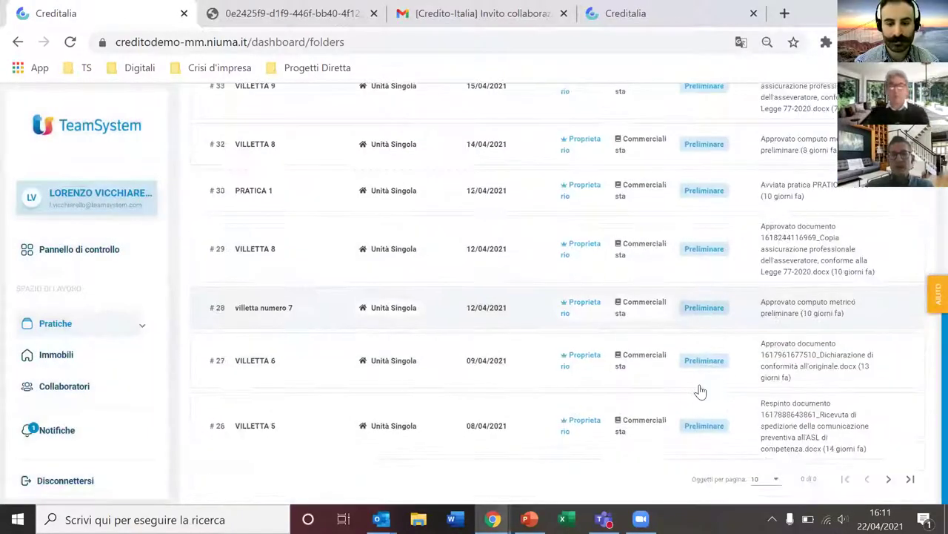
{"action": "left_click", "coordinate": [888, 478]}
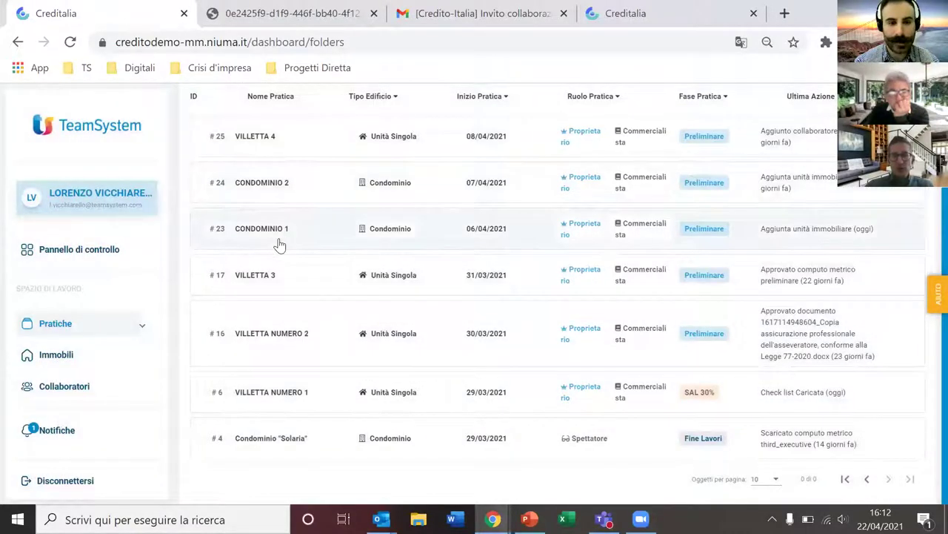
{"action": "left_click", "coordinate": [279, 245]}
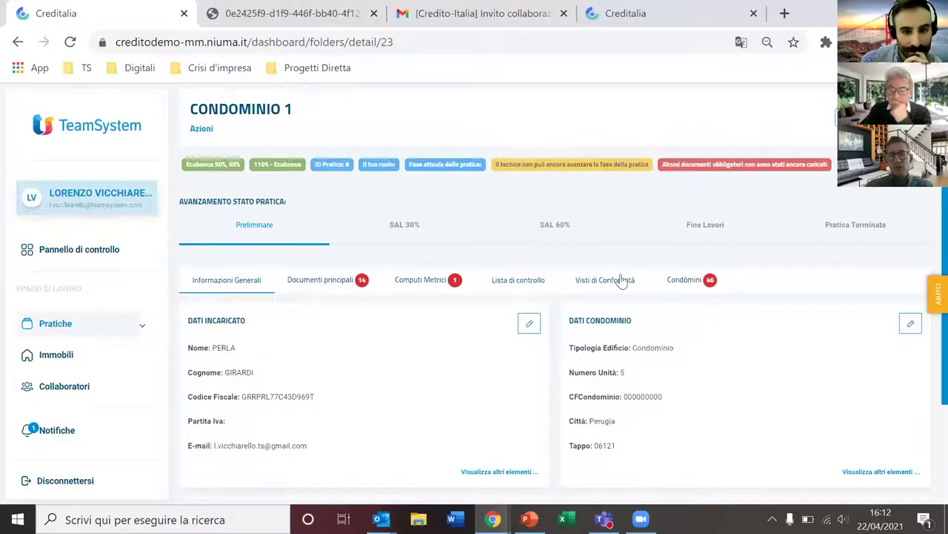
{"action": "left_click", "coordinate": [687, 281]}
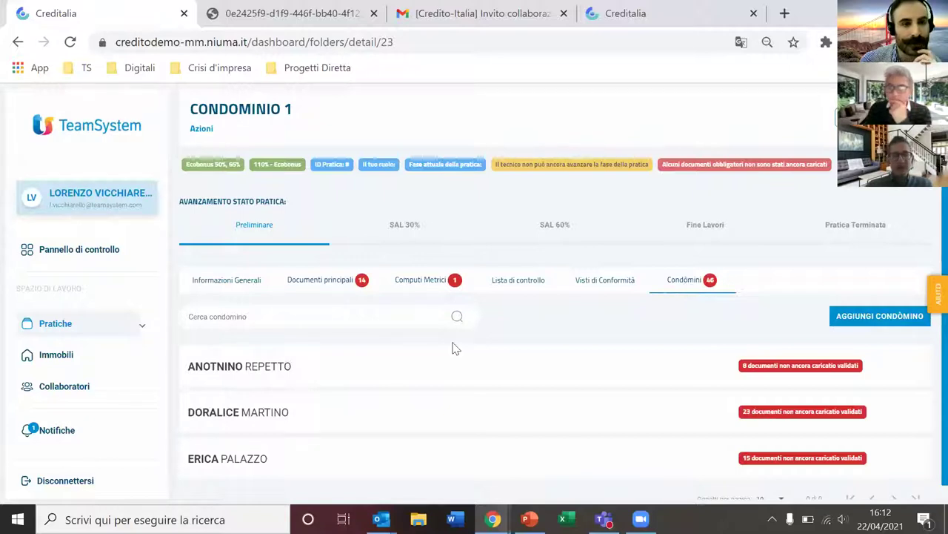
Step: Open and cancel the Aggiungi Condòmino form, then open the first condòmino's details
{"action": "scroll", "coordinate": [361, 383], "scroll_direction": "down", "scroll_amount": 1}
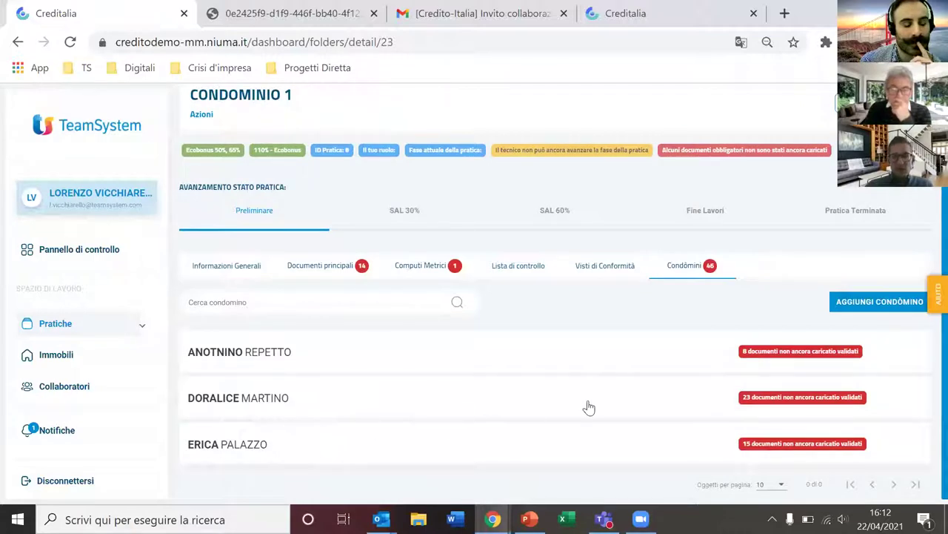
{"action": "left_click", "coordinate": [860, 304]}
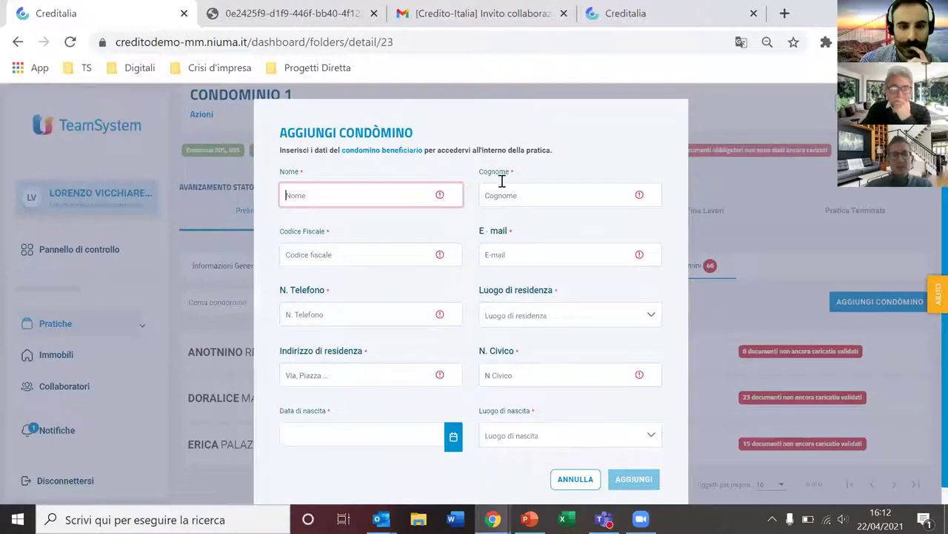
{"action": "scroll", "coordinate": [502, 181], "scroll_direction": "down", "scroll_amount": 1}
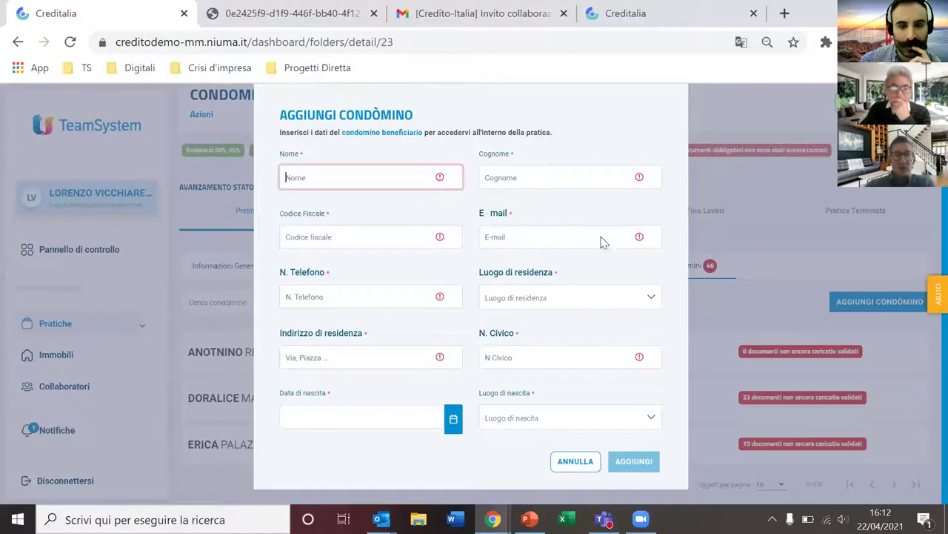
{"action": "left_click", "coordinate": [581, 463]}
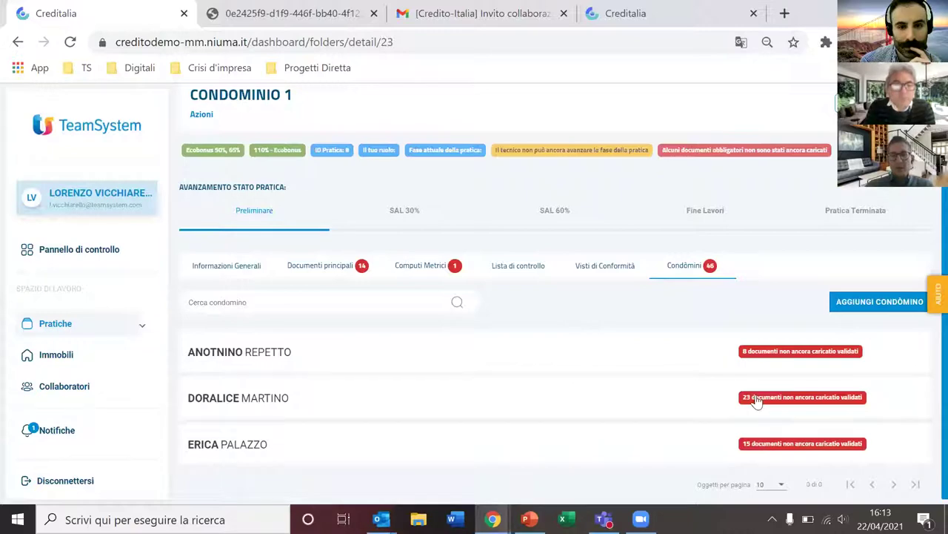
{"action": "mouse_move", "coordinate": [755, 398]}
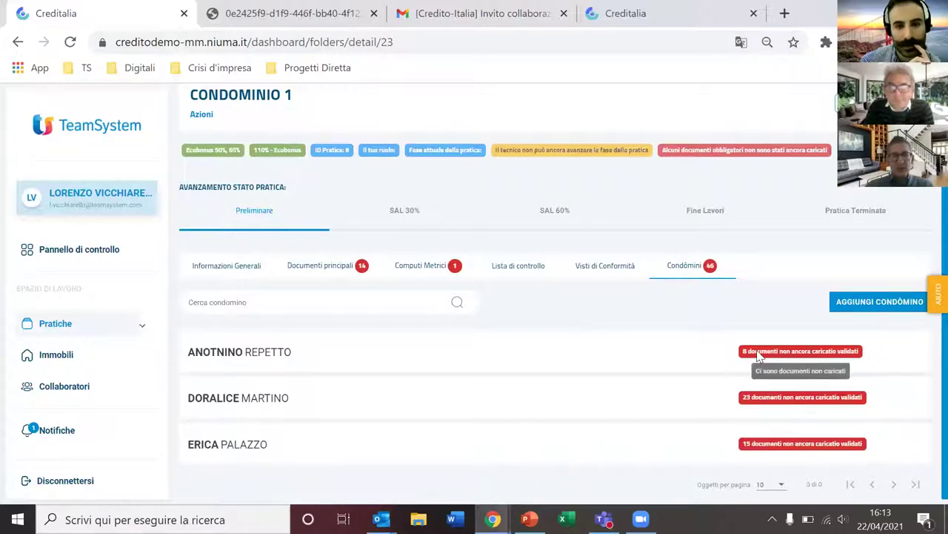
{"action": "left_click", "coordinate": [757, 352]}
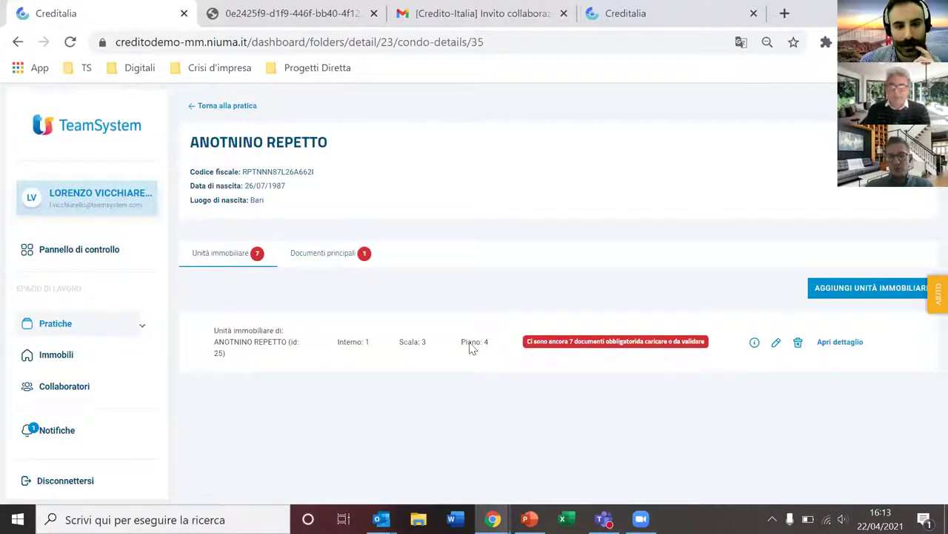
Step: Start a new property unit with 400 millesimi and the Proprietario ownership title
{"action": "left_click", "coordinate": [825, 295]}
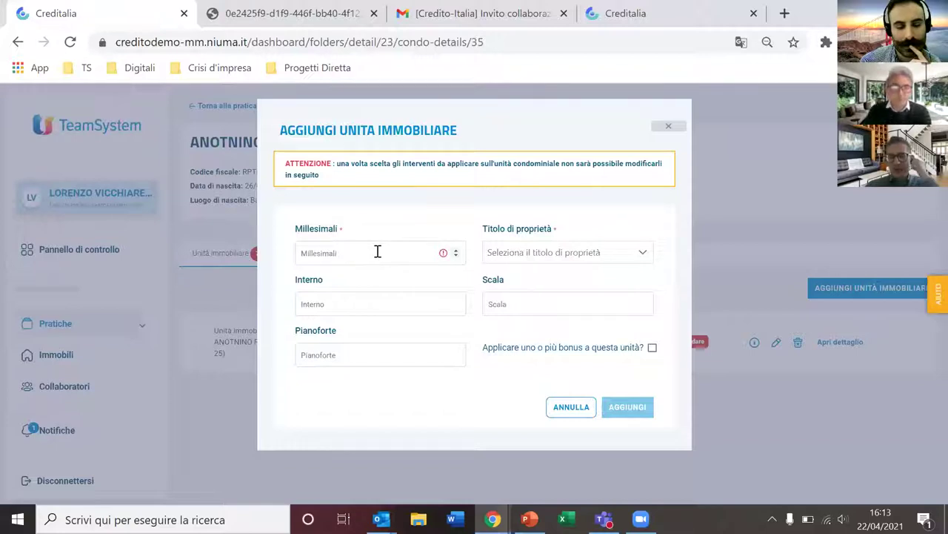
{"action": "left_click", "coordinate": [407, 247]}
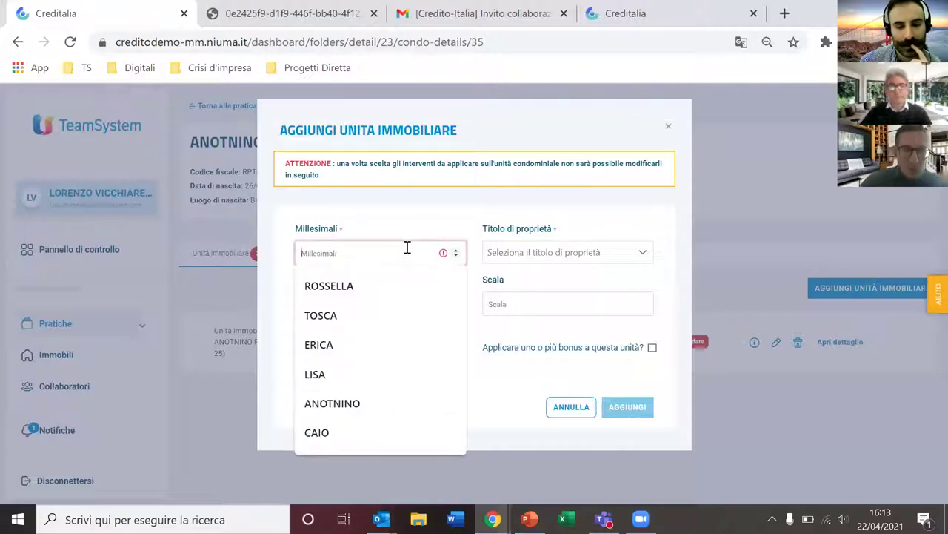
{"action": "type", "text": "400"}
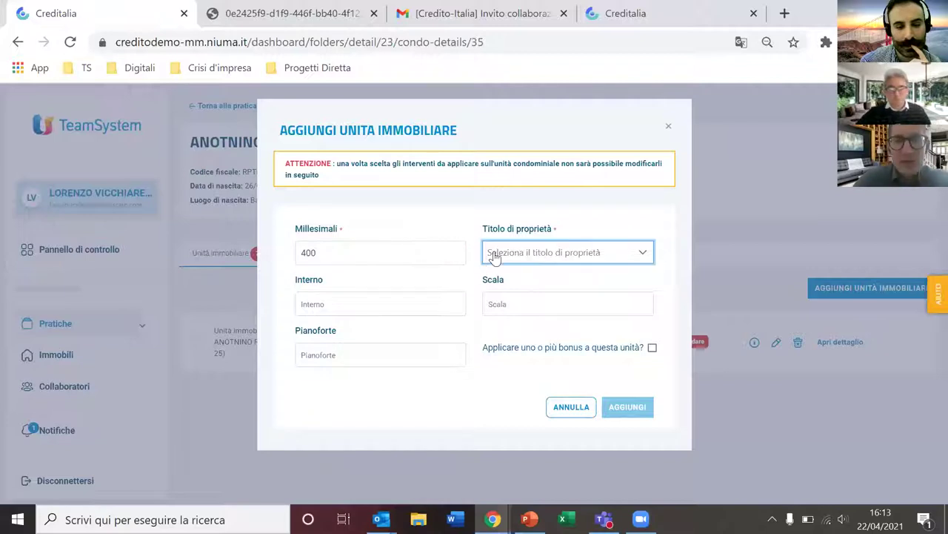
{"action": "left_click", "coordinate": [522, 260]}
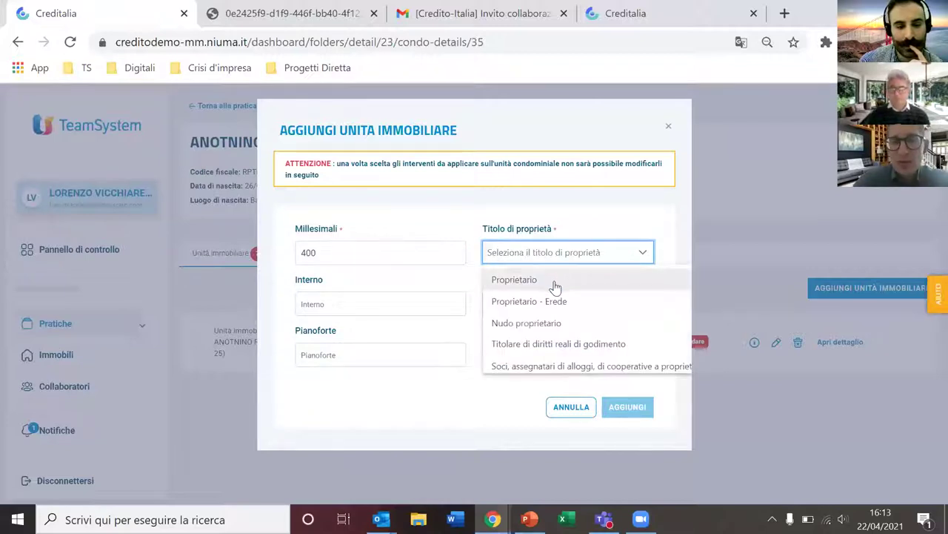
{"action": "scroll", "coordinate": [556, 288], "scroll_direction": "down", "scroll_amount": 1}
{"action": "scroll", "coordinate": [552, 291], "scroll_direction": "down", "scroll_amount": 1}
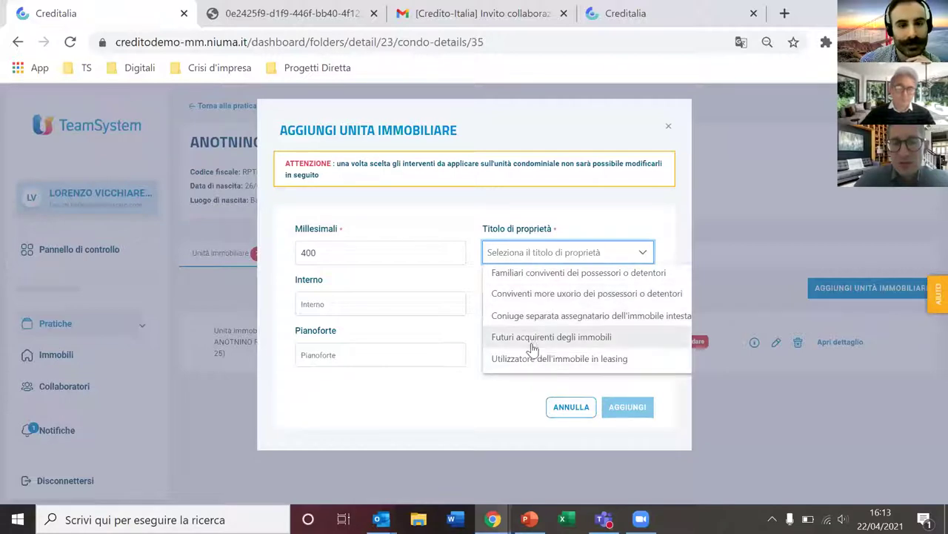
{"action": "scroll", "coordinate": [530, 344], "scroll_direction": "up", "scroll_amount": 2}
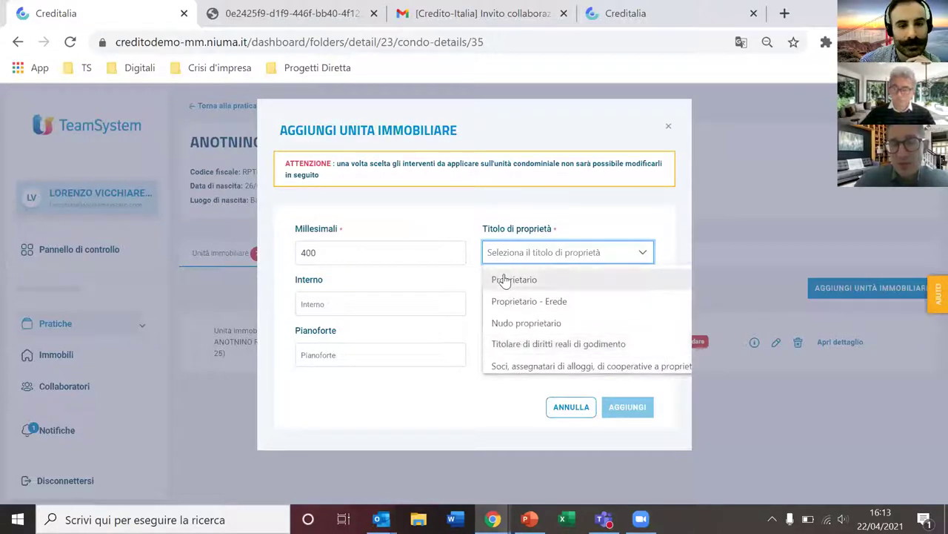
{"action": "scroll", "coordinate": [504, 290], "scroll_direction": "down", "scroll_amount": 1}
{"action": "scroll", "coordinate": [504, 290], "scroll_direction": "down", "scroll_amount": 1}
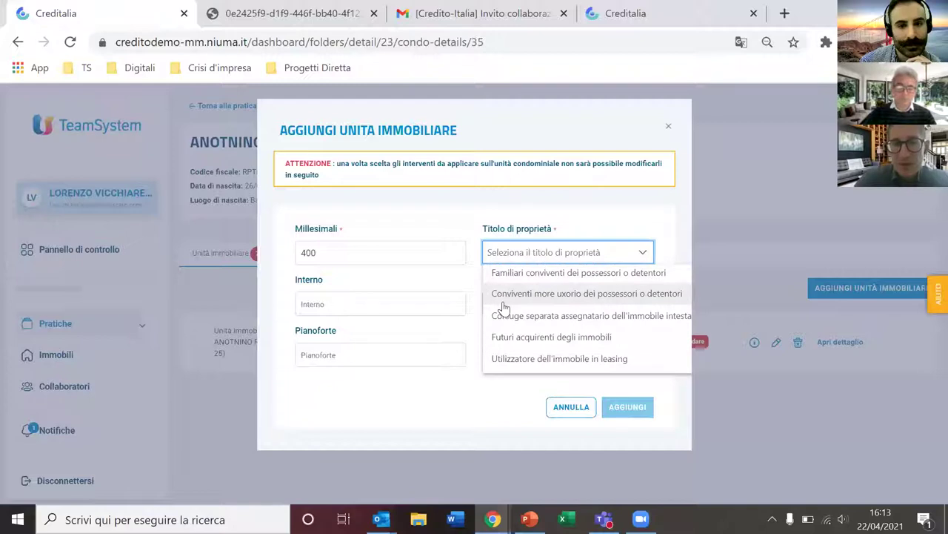
{"action": "scroll", "coordinate": [501, 307], "scroll_direction": "up", "scroll_amount": 2}
{"action": "left_click", "coordinate": [515, 280]}
Step: Enter Interno 1, Scala 2, Piano 3 and add the unit
{"action": "left_click", "coordinate": [378, 310]}
{"action": "type", "text": "1"}
{"action": "key", "text": "Tab"}
{"action": "type", "text": "2"}
{"action": "key", "text": "Tab"}
{"action": "type", "text": "3"}
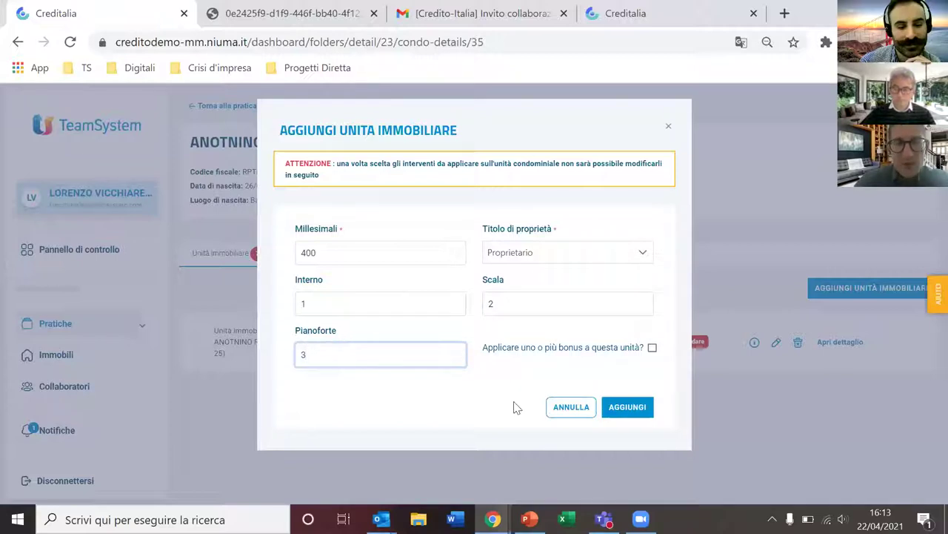
{"action": "left_click", "coordinate": [628, 406]}
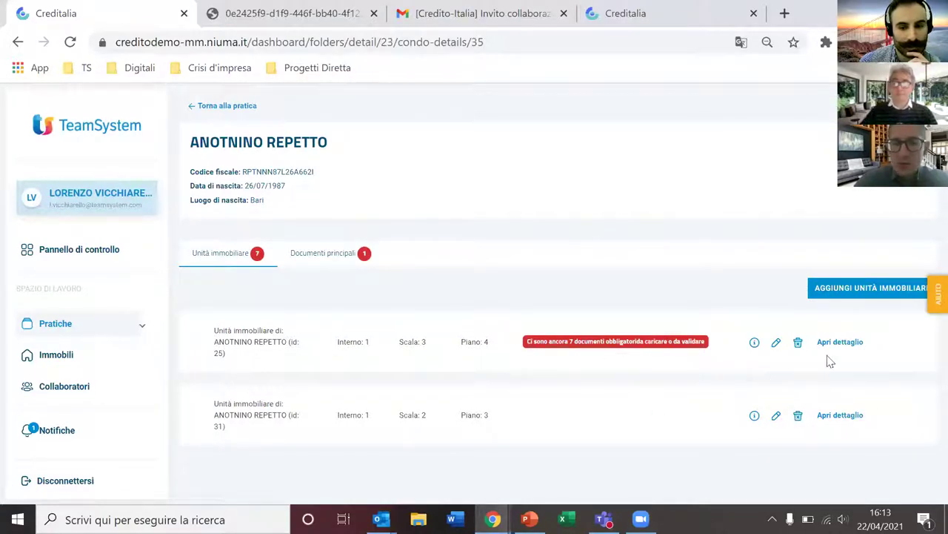
Step: Open another Aggiungi unità immobiliare dialog and cancel it
{"action": "left_click", "coordinate": [862, 295]}
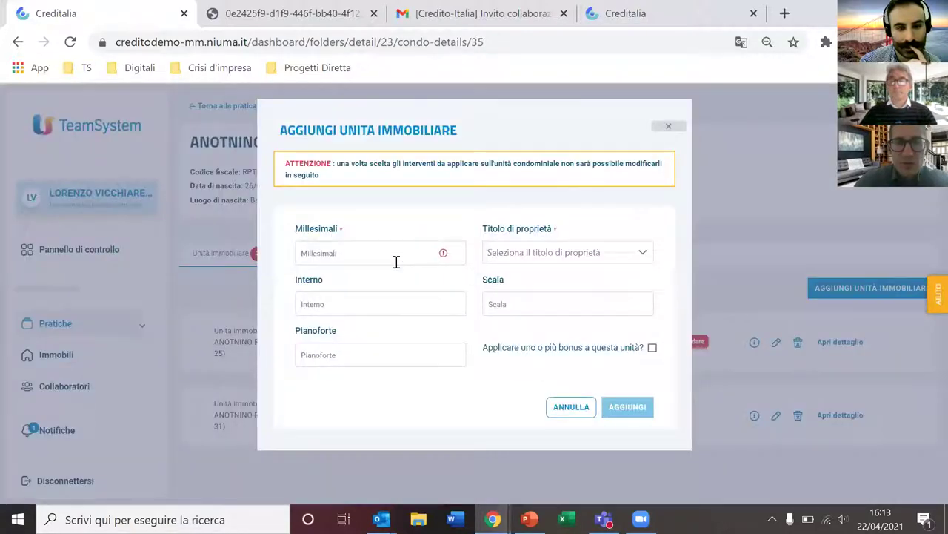
{"action": "left_click", "coordinate": [396, 255]}
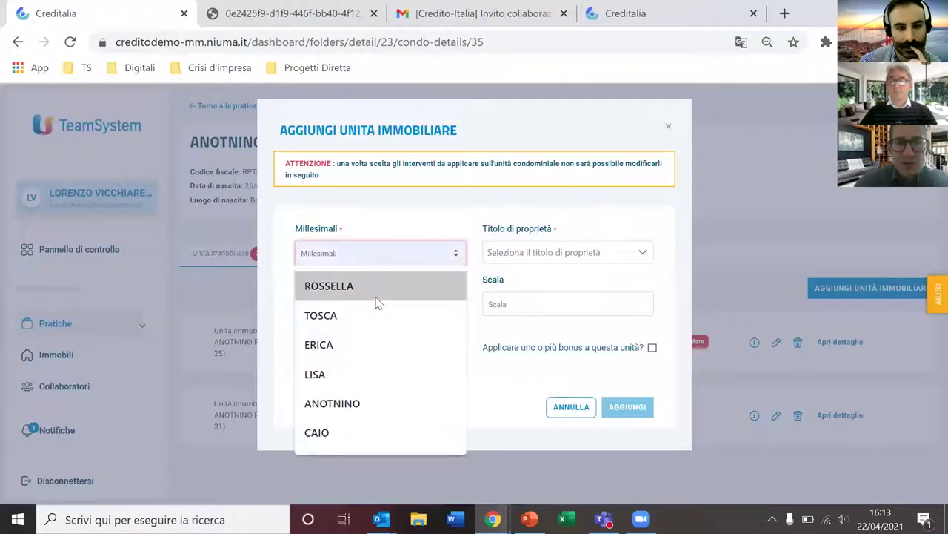
{"action": "left_click", "coordinate": [572, 406]}
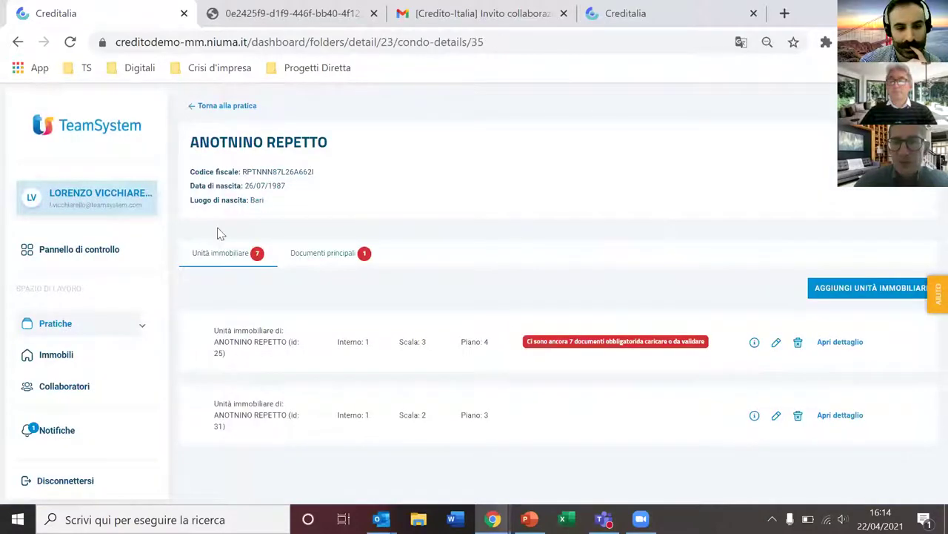
Step: Go back to CONDOMINIO 1's condòmini and start a new unit for the second condòmino
{"action": "left_click", "coordinate": [208, 106]}
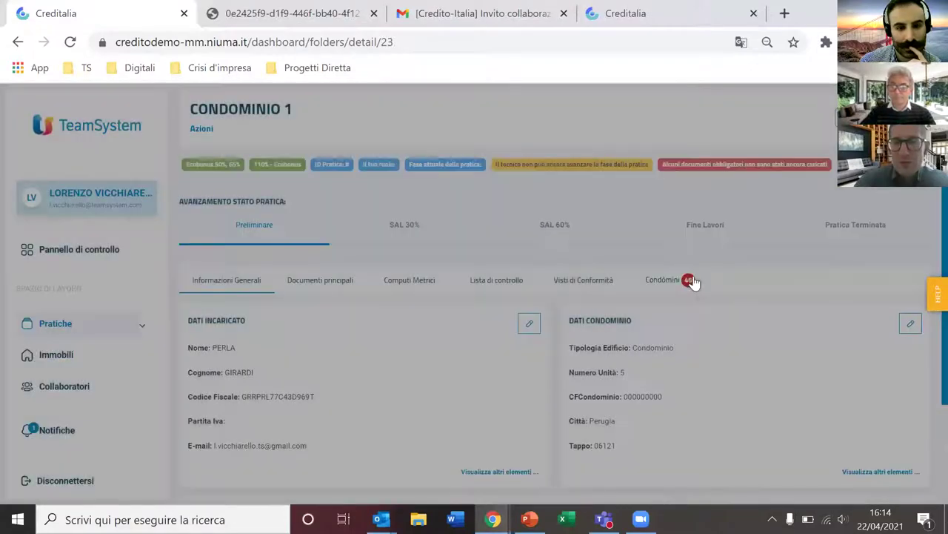
{"action": "left_click", "coordinate": [690, 280]}
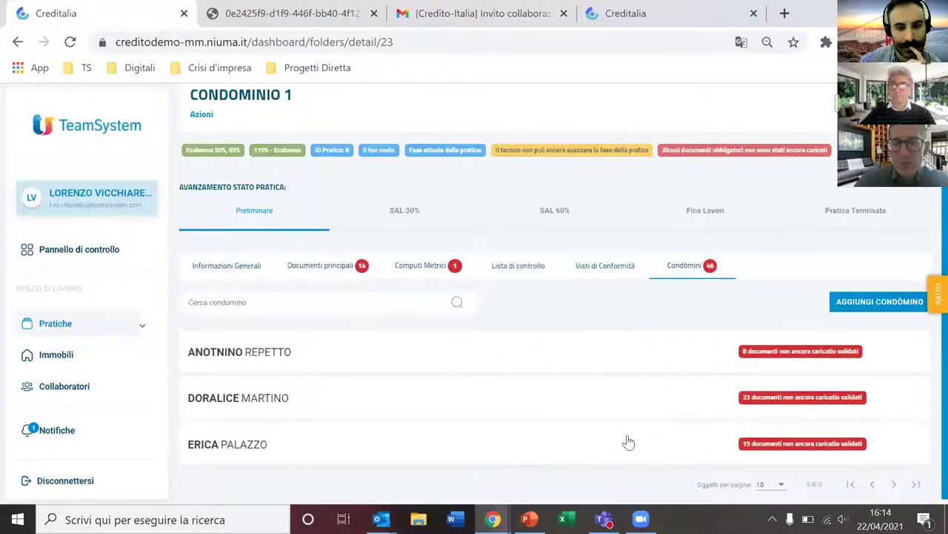
{"action": "left_click", "coordinate": [654, 402]}
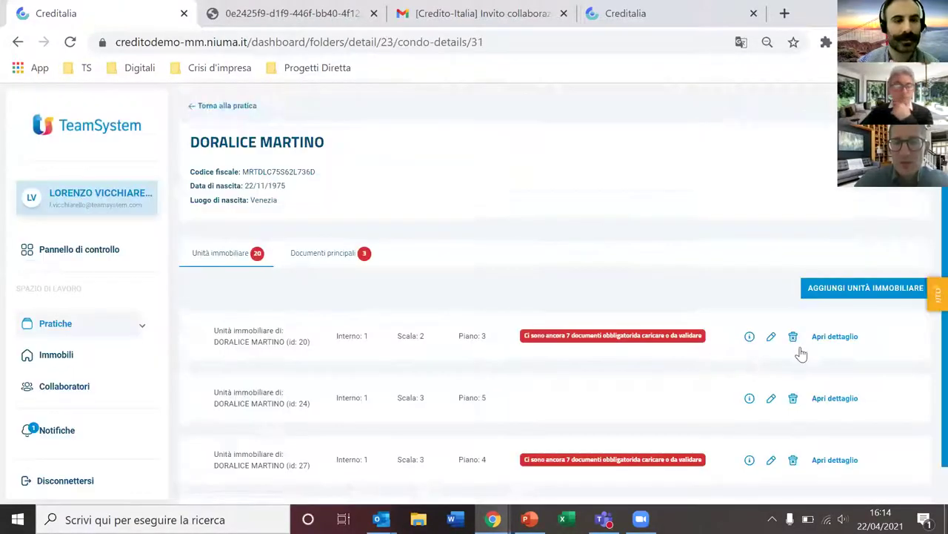
{"action": "scroll", "coordinate": [801, 354], "scroll_direction": "down", "scroll_amount": 1}
{"action": "left_click", "coordinate": [872, 248]}
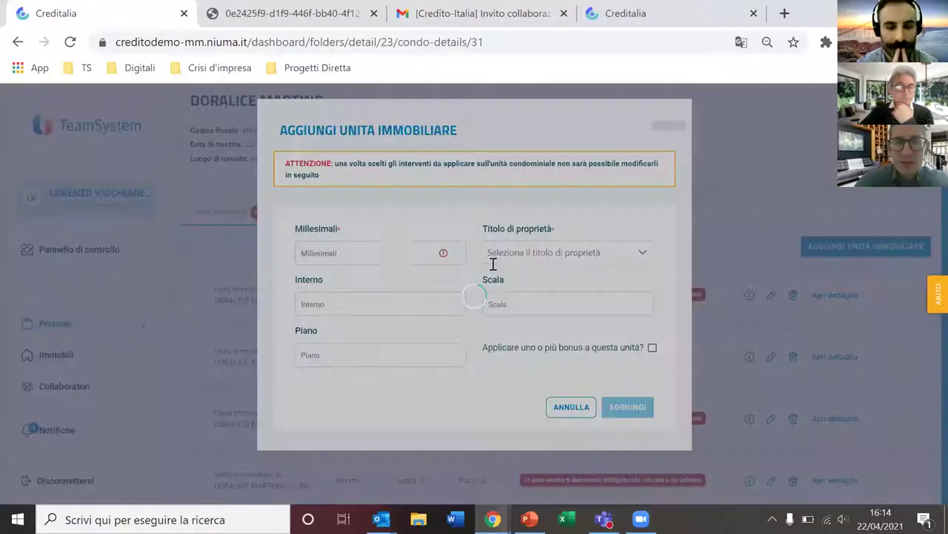
Step: Fill in 400 millesimi, Proprietario, Interno 1, Scala 2, floor 6, and mark the unit bonus-eligible
{"action": "left_click", "coordinate": [398, 255]}
{"action": "type", "text": "400"}
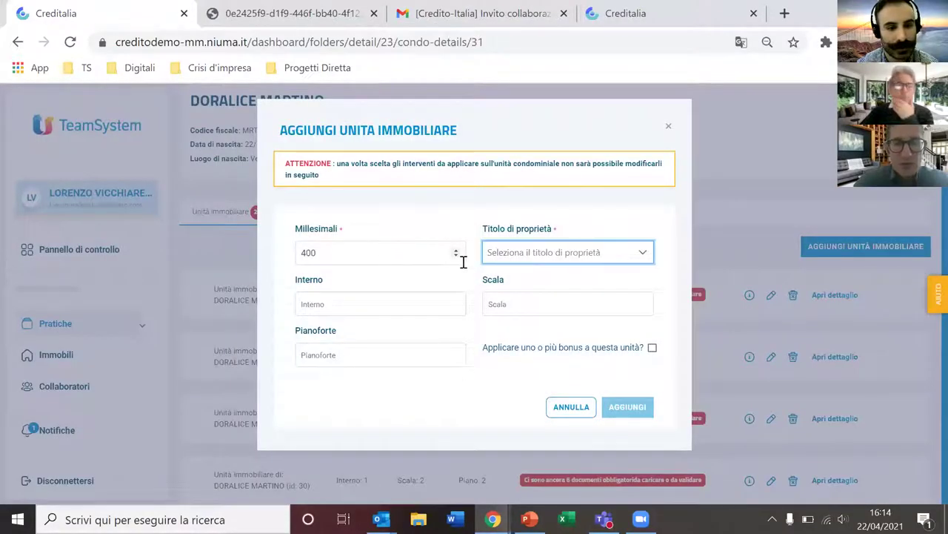
{"action": "left_click", "coordinate": [501, 261]}
{"action": "left_click", "coordinate": [406, 312]}
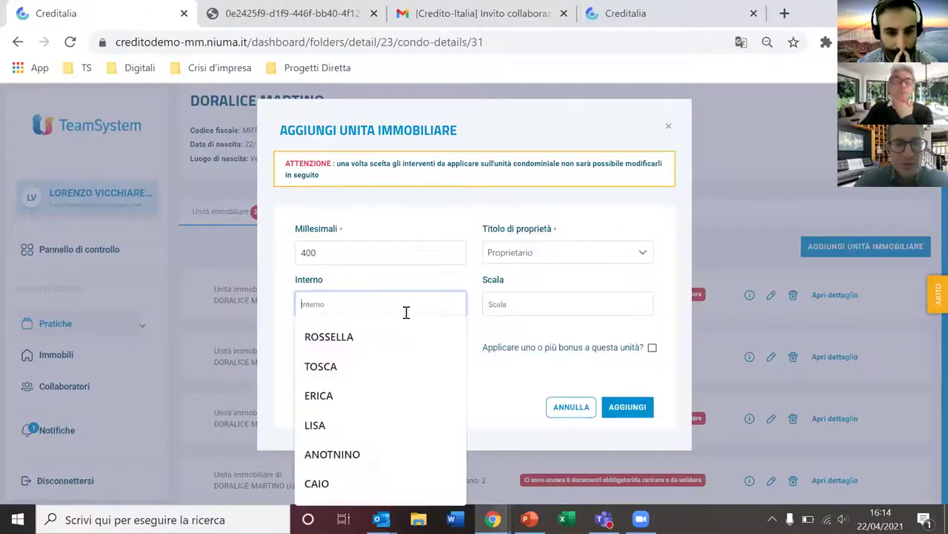
{"action": "type", "text": "1"}
{"action": "key", "text": "Tab"}
{"action": "type", "text": "2"}
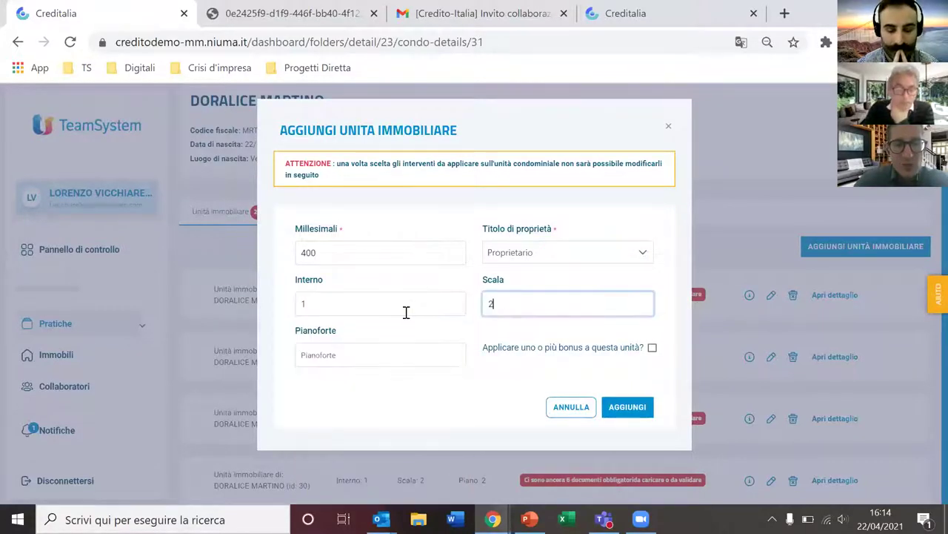
{"action": "key", "text": "Tab"}
{"action": "type", "text": "6"}
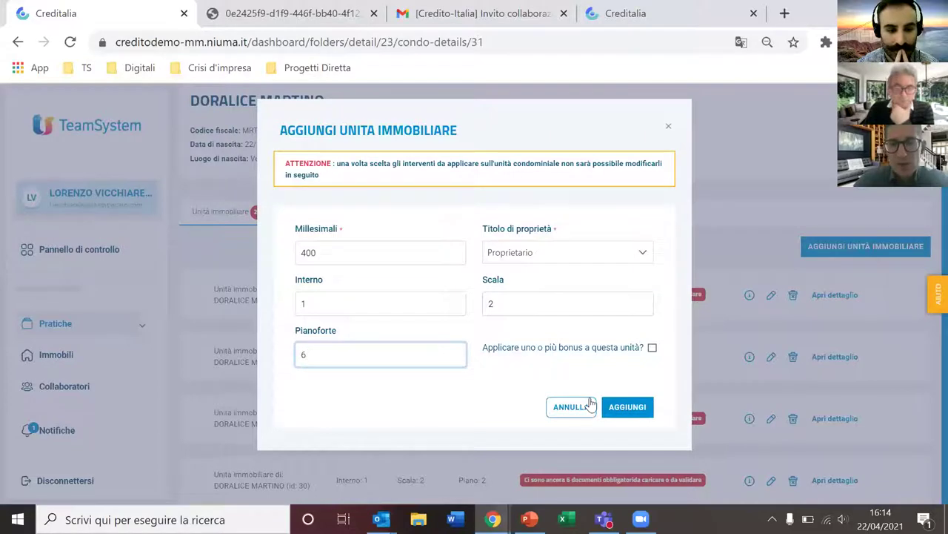
{"action": "left_click", "coordinate": [652, 348]}
{"action": "left_click", "coordinate": [635, 408]}
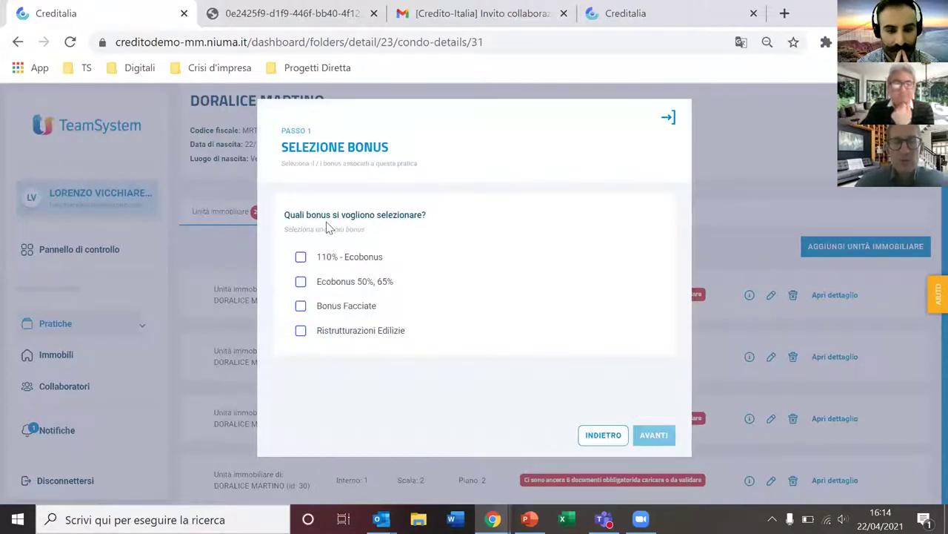
Step: Choose Ecobonus 50%, 65% with window replacement and building automation interventions, and finish the unit
{"action": "left_click", "coordinate": [300, 283]}
{"action": "left_click", "coordinate": [655, 436]}
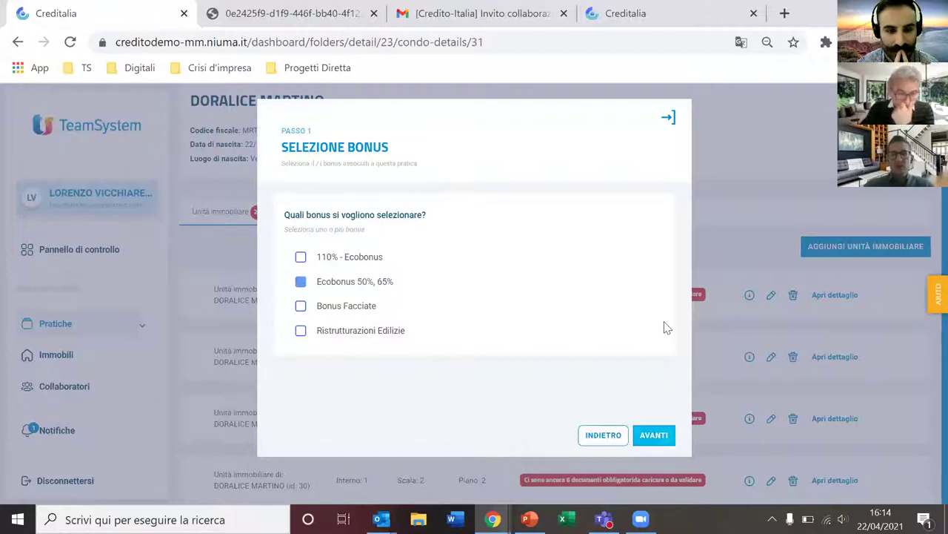
{"action": "scroll", "coordinate": [300, 249], "scroll_direction": "down", "scroll_amount": 1}
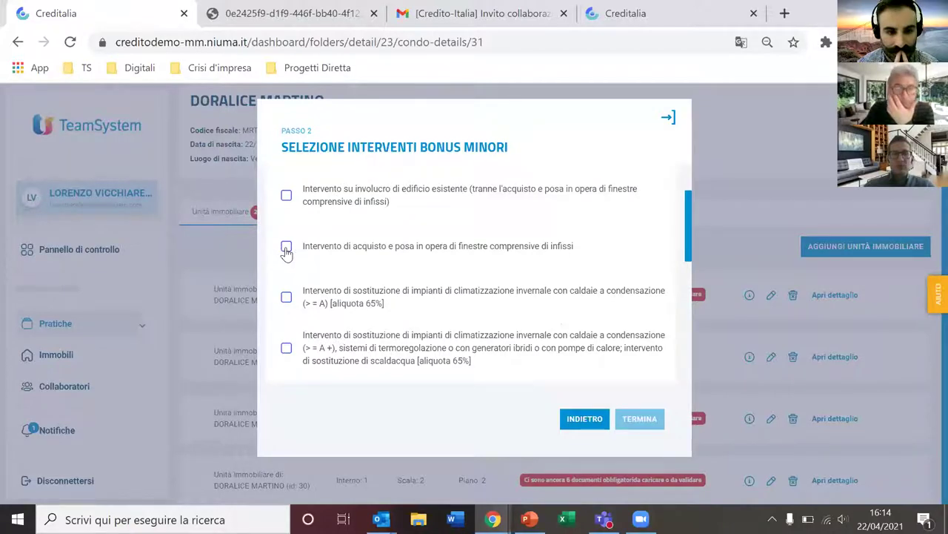
{"action": "left_click", "coordinate": [286, 248]}
{"action": "scroll", "coordinate": [358, 297], "scroll_direction": "down", "scroll_amount": 1}
{"action": "scroll", "coordinate": [358, 296], "scroll_direction": "down", "scroll_amount": 5}
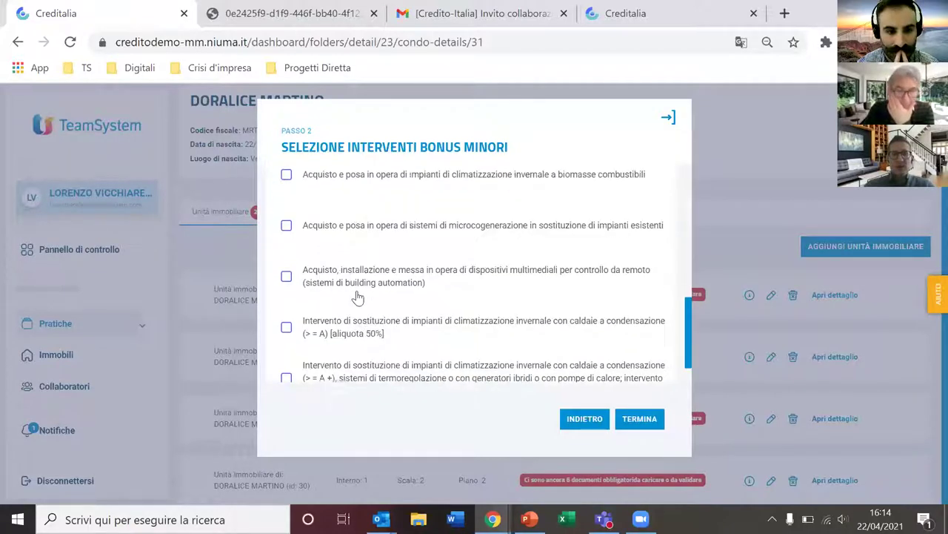
{"action": "left_click", "coordinate": [286, 235]}
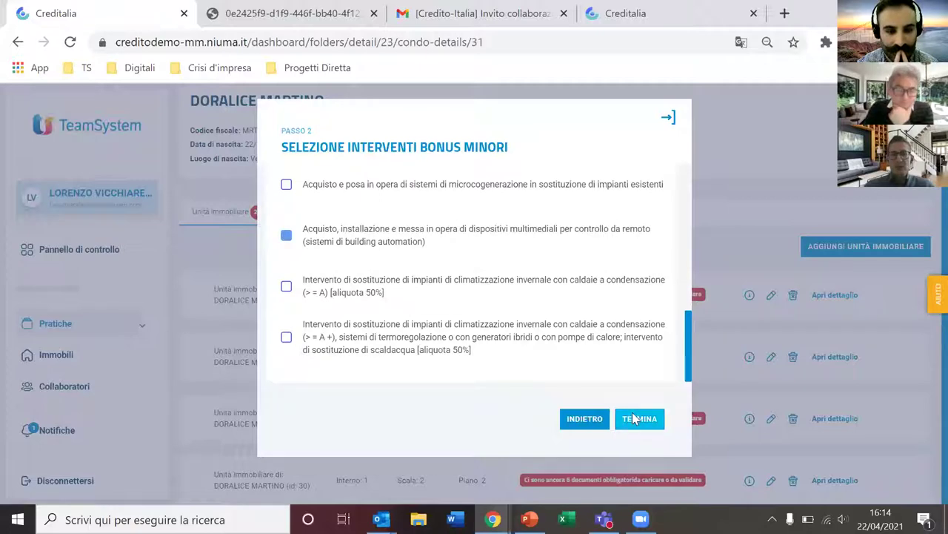
{"action": "left_click", "coordinate": [635, 420]}
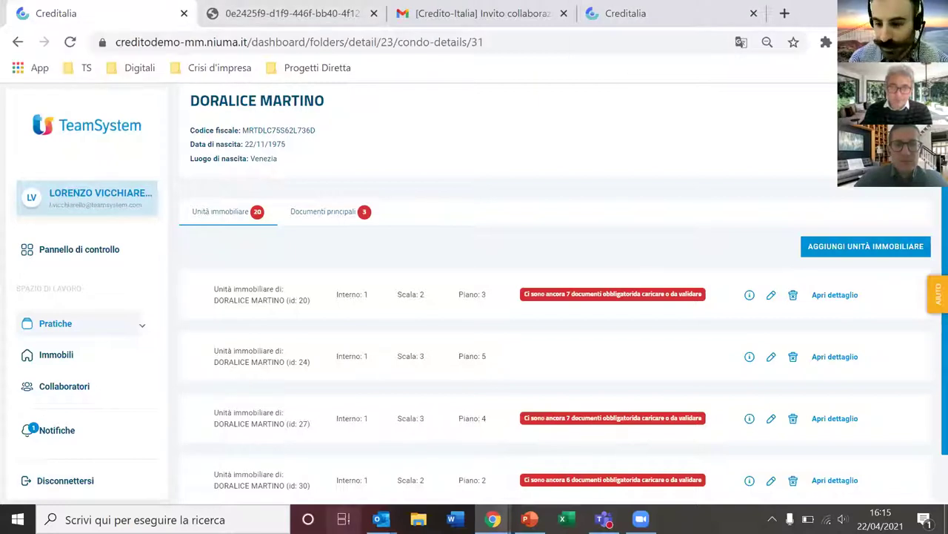
{"action": "mouse_move", "coordinate": [641, 519]}
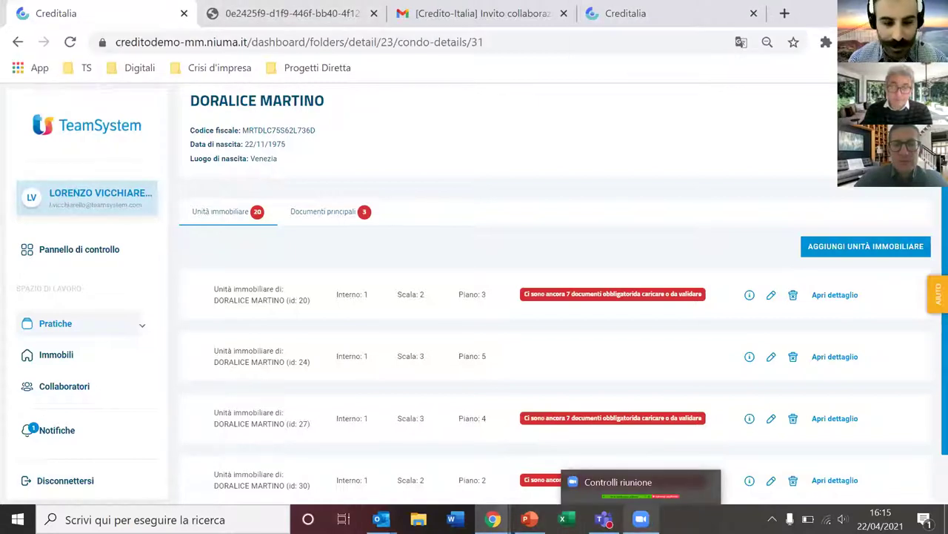
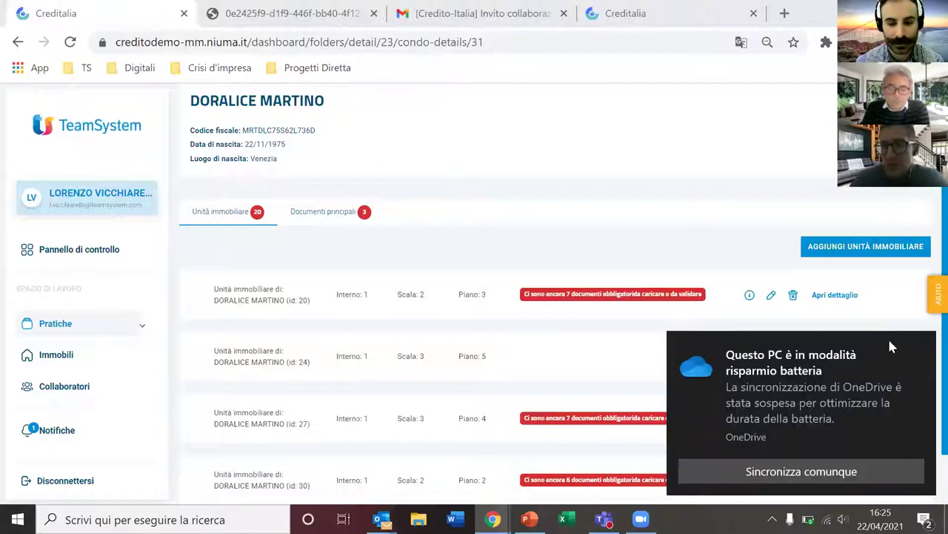
Step: Expand Pratiche in the sidebar to reveal Pratiche Attive and Pratiche Archiviate
{"action": "mouse_move", "coordinate": [808, 519]}
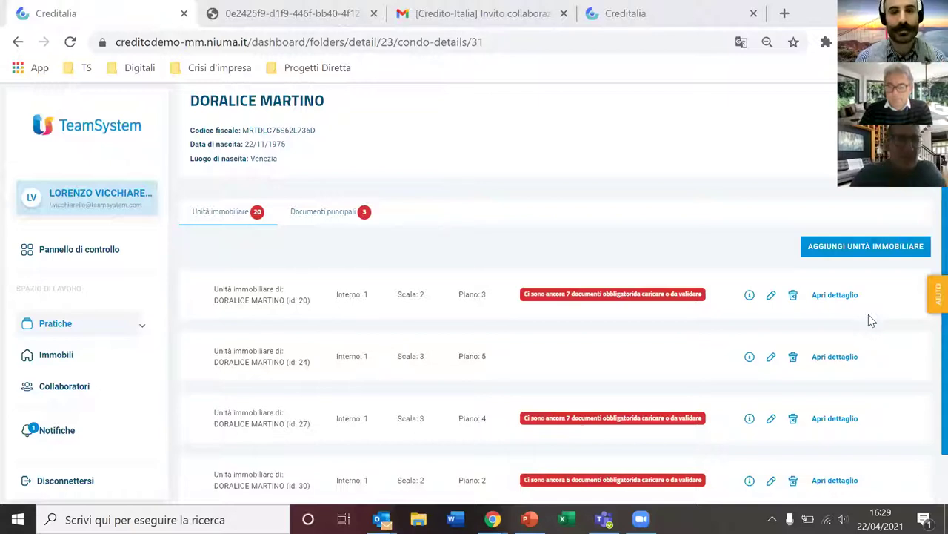
Step: Pass through Pratiche Attive, then open the I tuoi collaboratori page listing four collaborators
{"action": "left_click", "coordinate": [80, 329]}
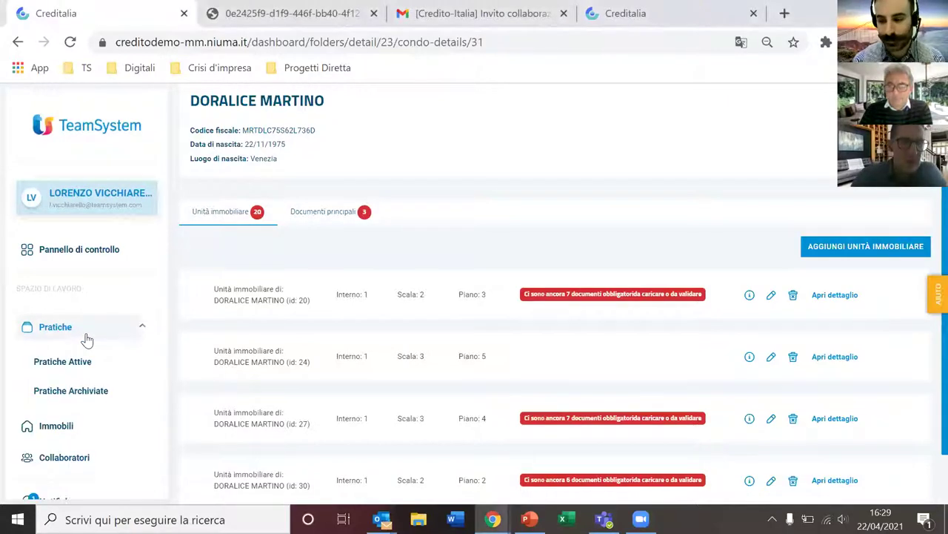
{"action": "left_click", "coordinate": [94, 363]}
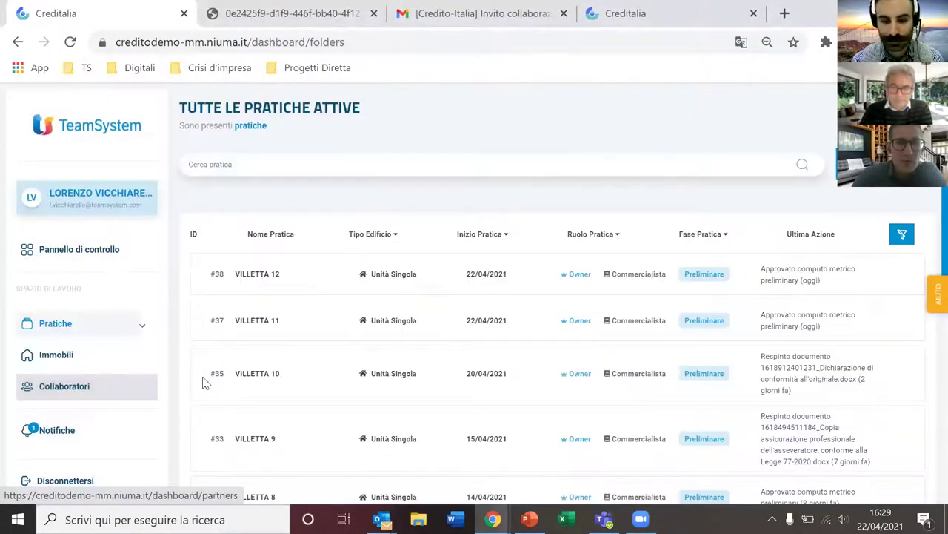
{"action": "left_click", "coordinate": [205, 382]}
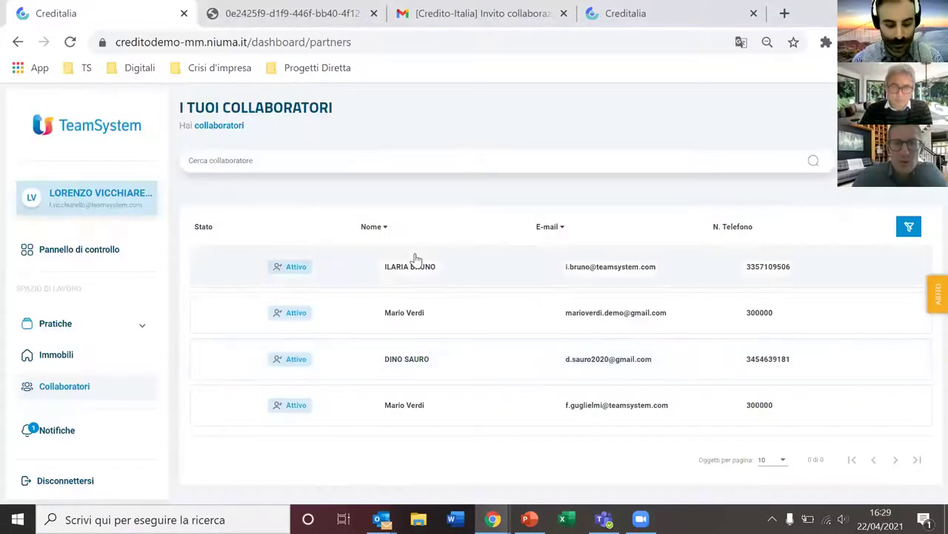